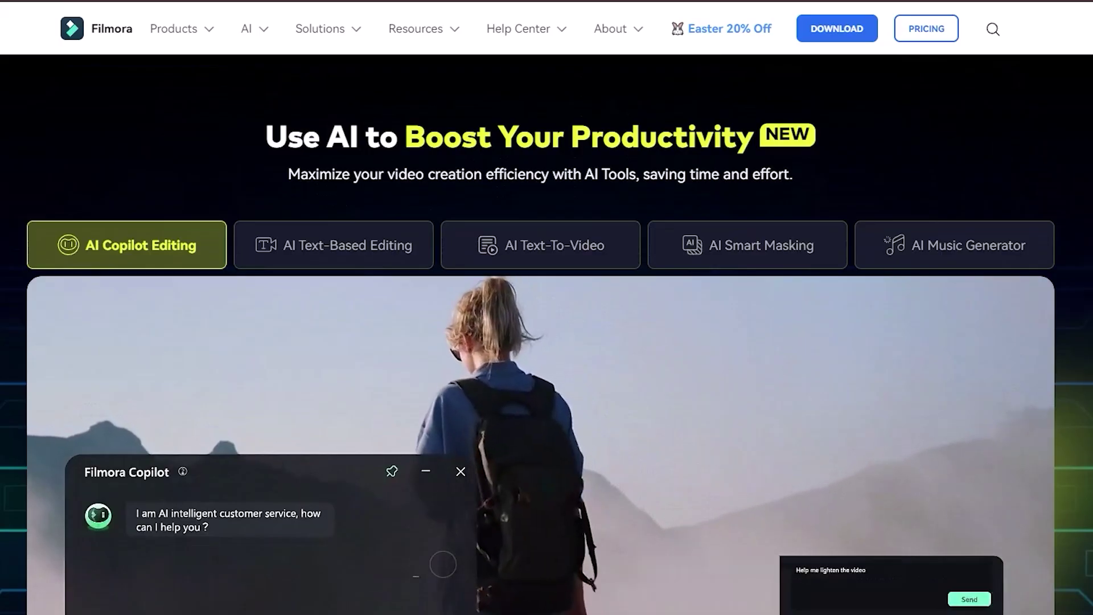
scroll(547, 342, "down", 1)
View the AI Text-Based Editing demo on the Filmora website.
left_click(348, 150)
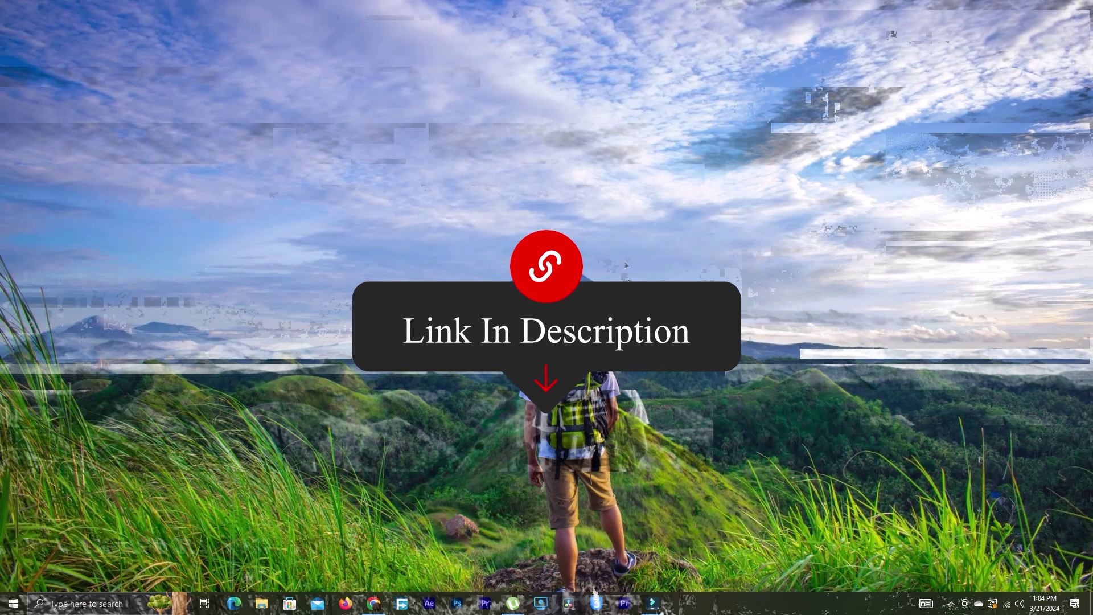
Restore the Filmora startup window, check the Login dialog, and browse the AI tool cards.
left_click(653, 604)
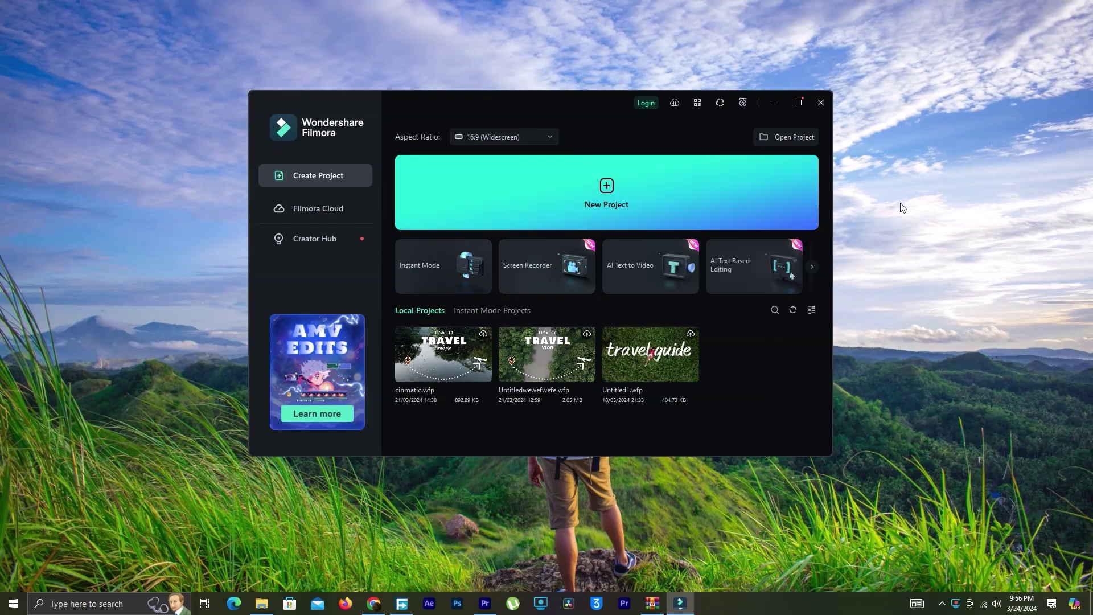
left_click(642, 102)
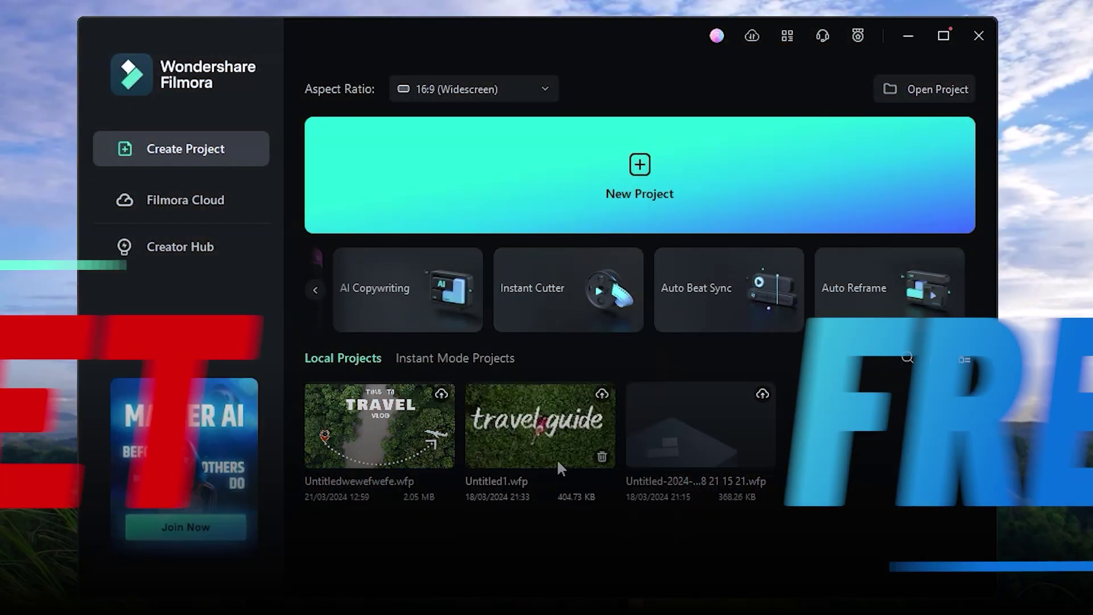
left_click(314, 289)
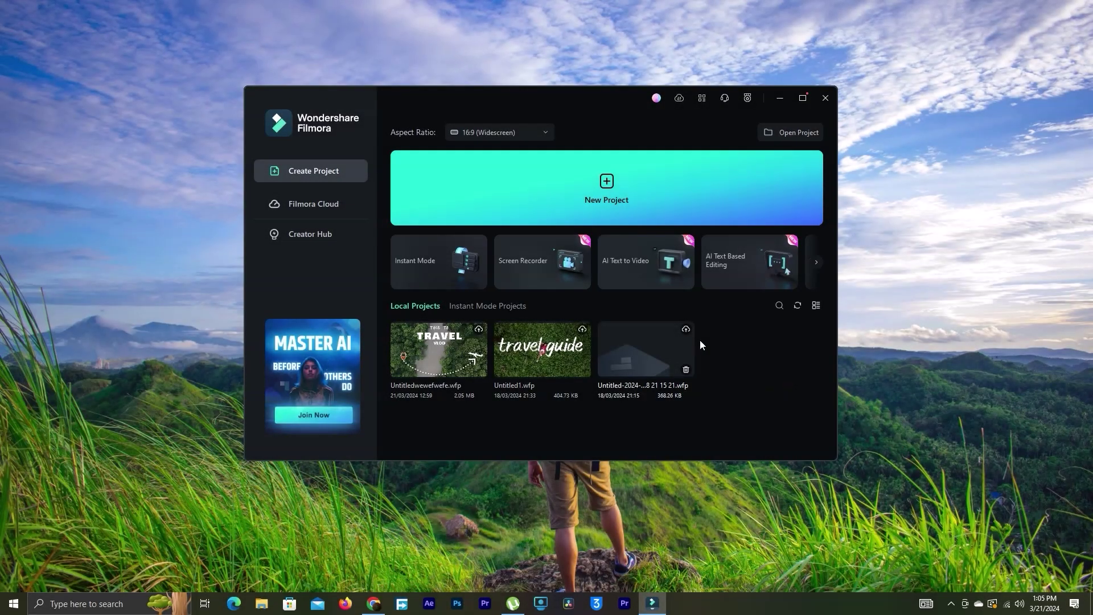
Create a new untitled project and browse the Stock Media library.
left_click(636, 193)
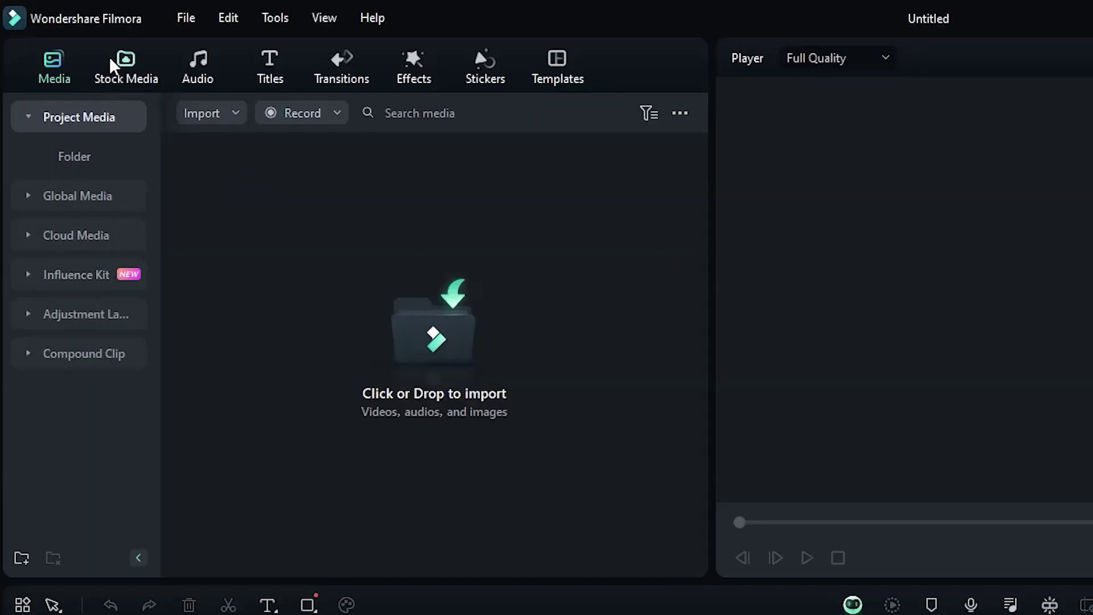
left_click(68, 35)
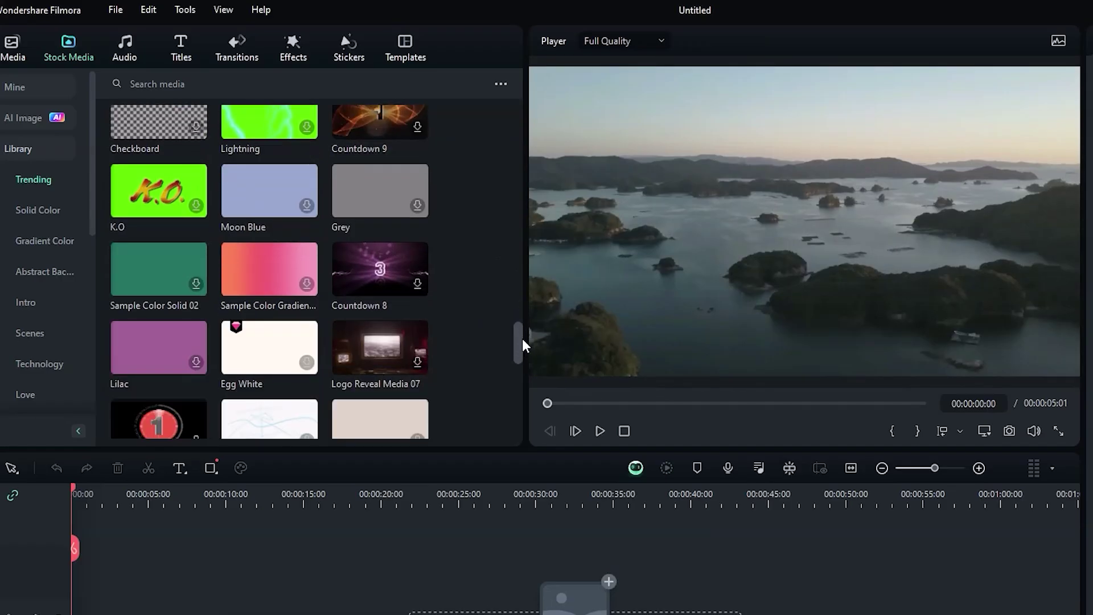
scroll(522, 350, "down", 5)
mouse_move(522, 362)
left_mouse_down()
mouse_move(528, 427)
mouse_move(519, 99)
left_mouse_up()
Search the Templates library for 'logo'.
left_click(414, 48)
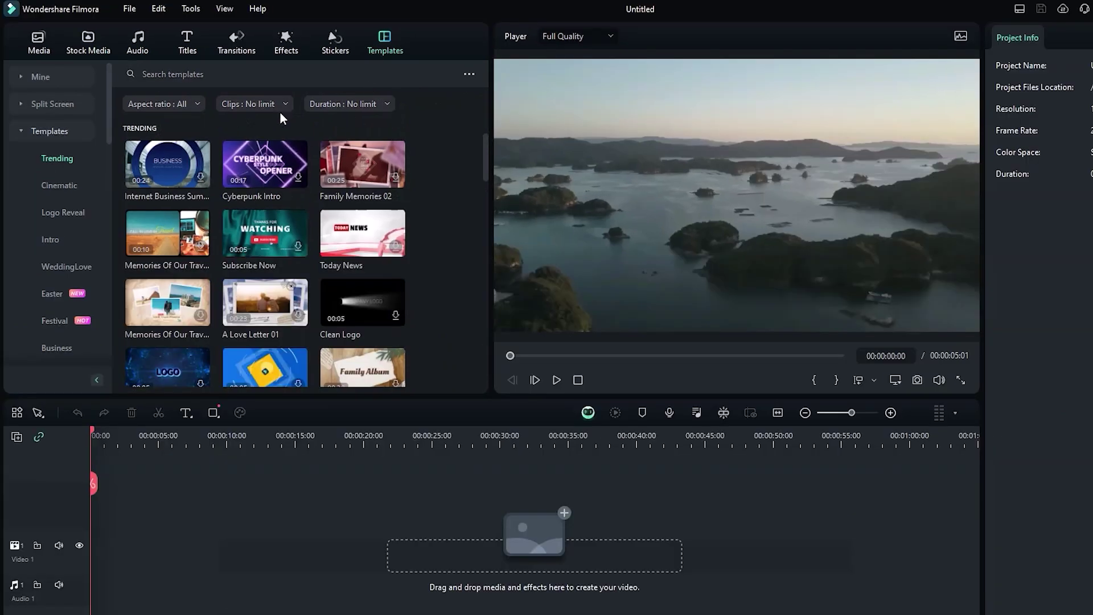
left_click(266, 75)
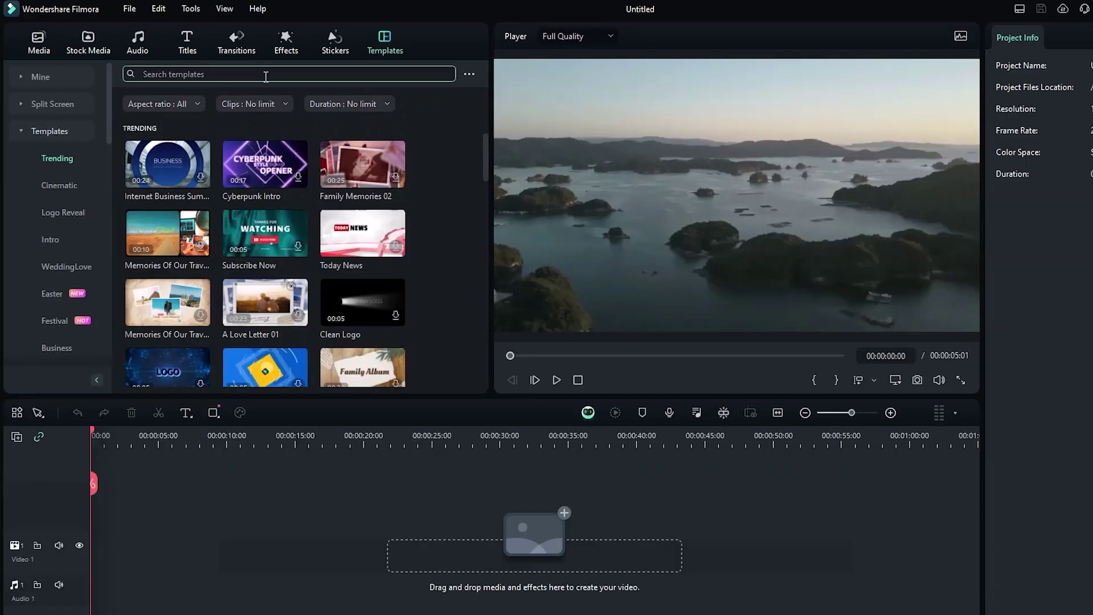
type("logo")
key("Return")
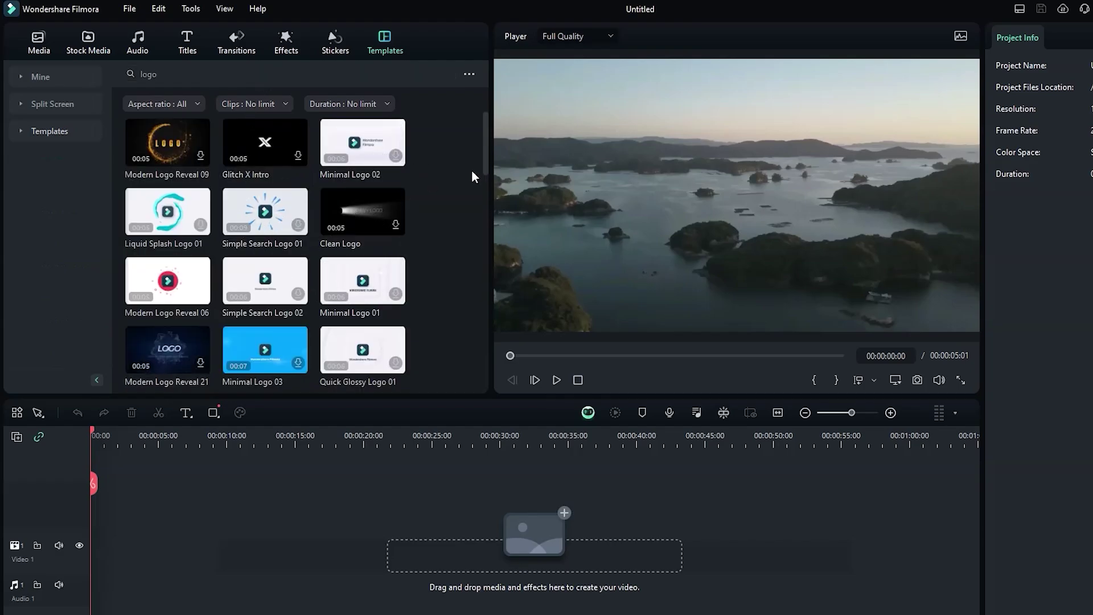
mouse_move(483, 155)
left_mouse_down()
mouse_move(482, 321)
mouse_move(485, 111)
left_mouse_up()
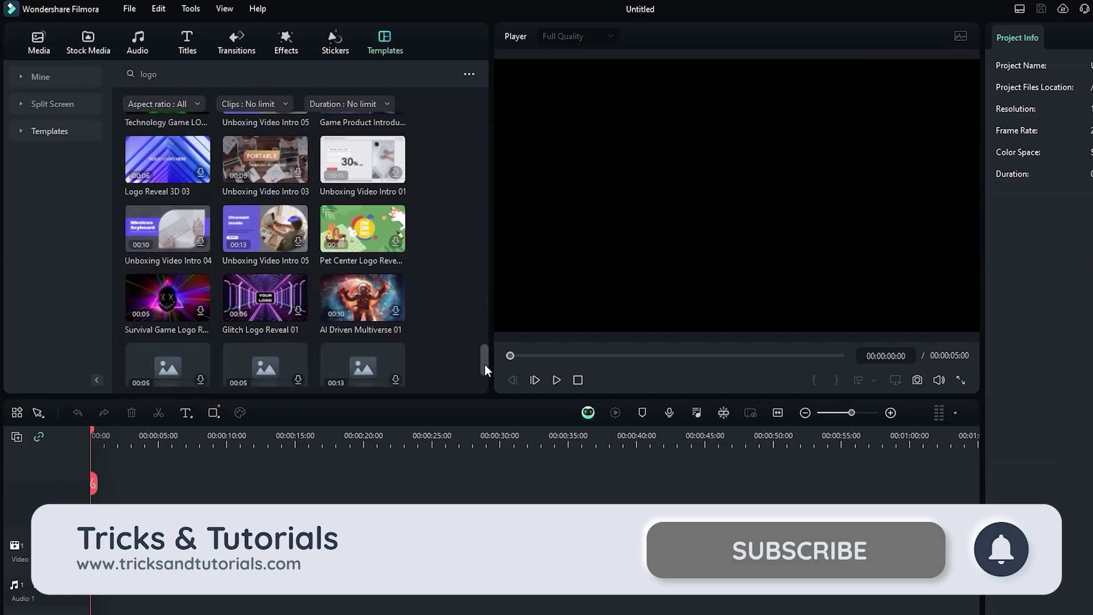
Preview Liquid Splash Logo 01, then download Quick Glossy Logo 02 and drag it onto Video 1.
left_click(362, 141)
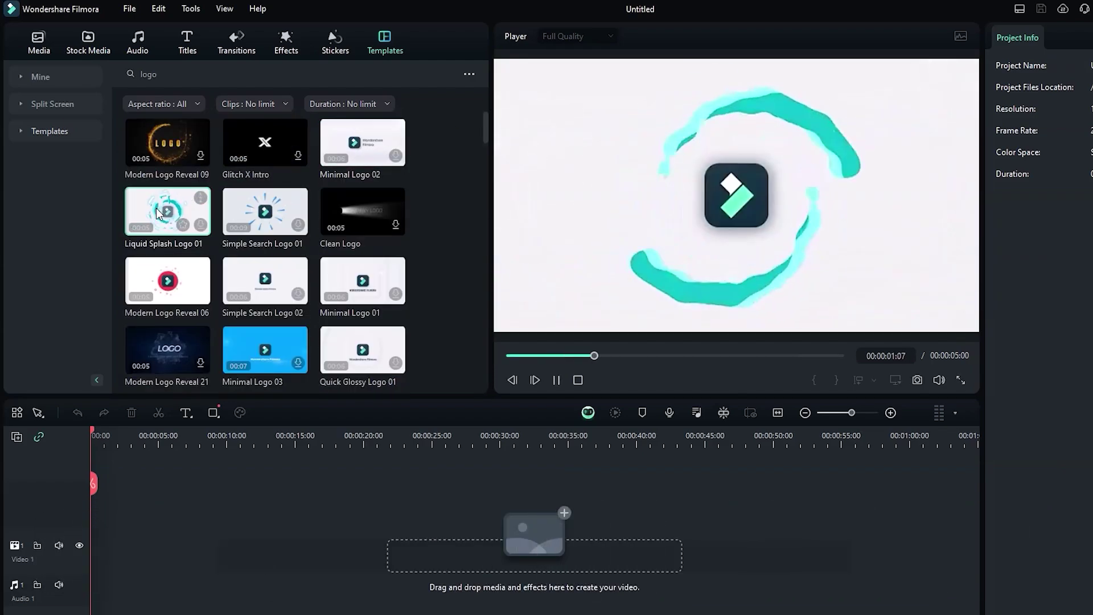
left_click_drag(484, 129, 486, 160)
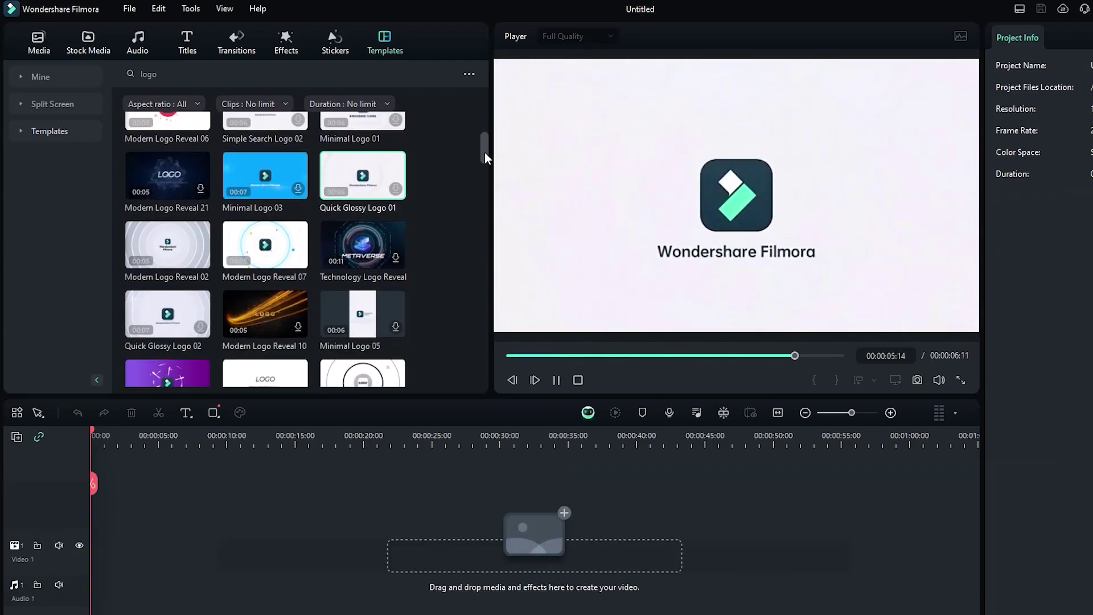
left_click(167, 249)
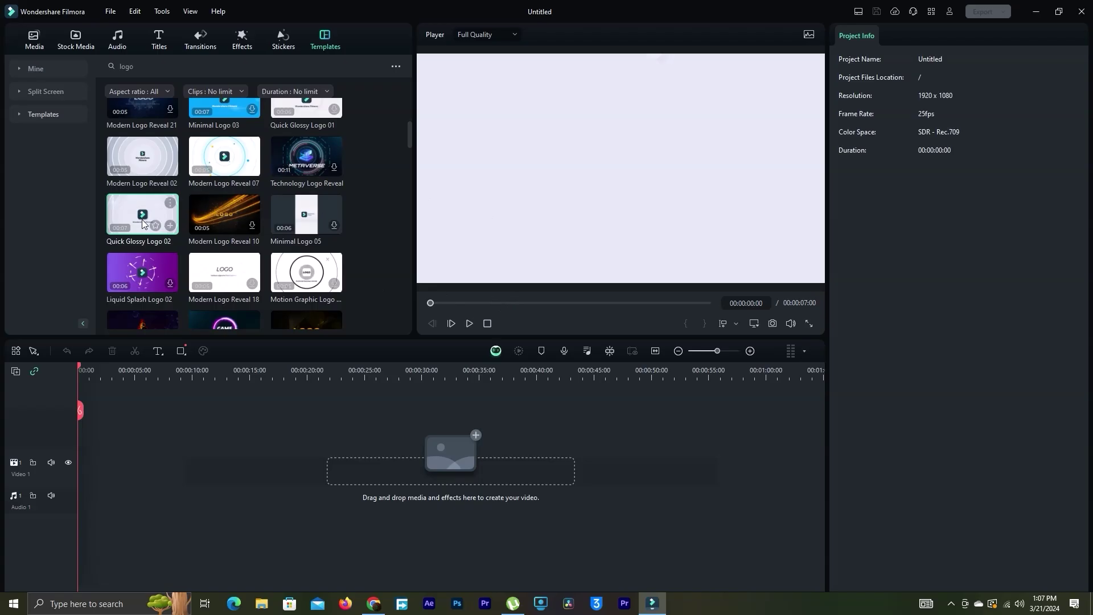
left_click_drag(142, 213, 239, 474)
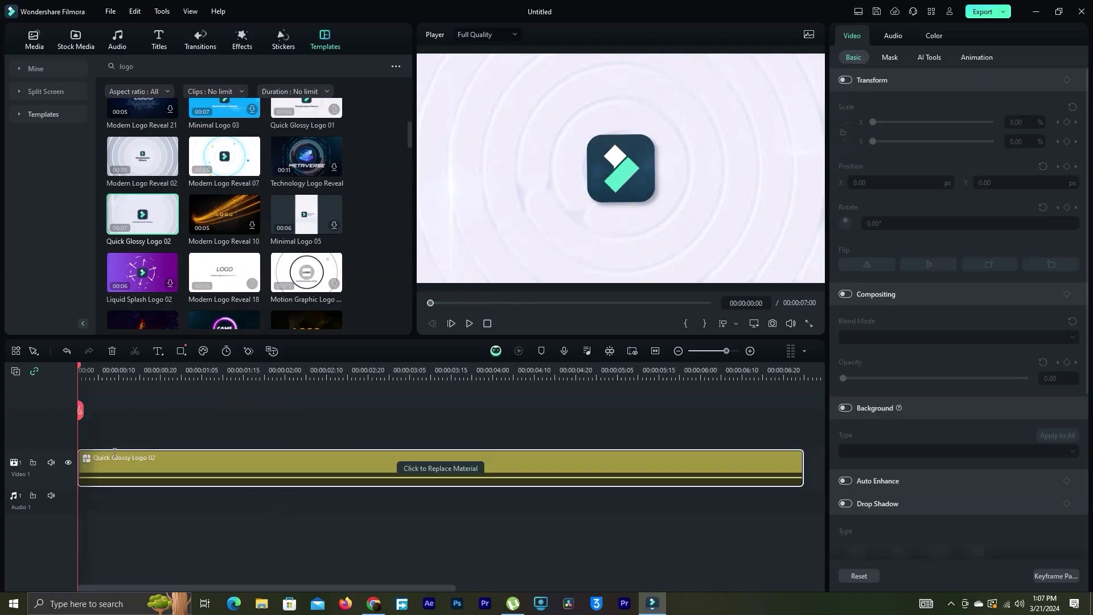
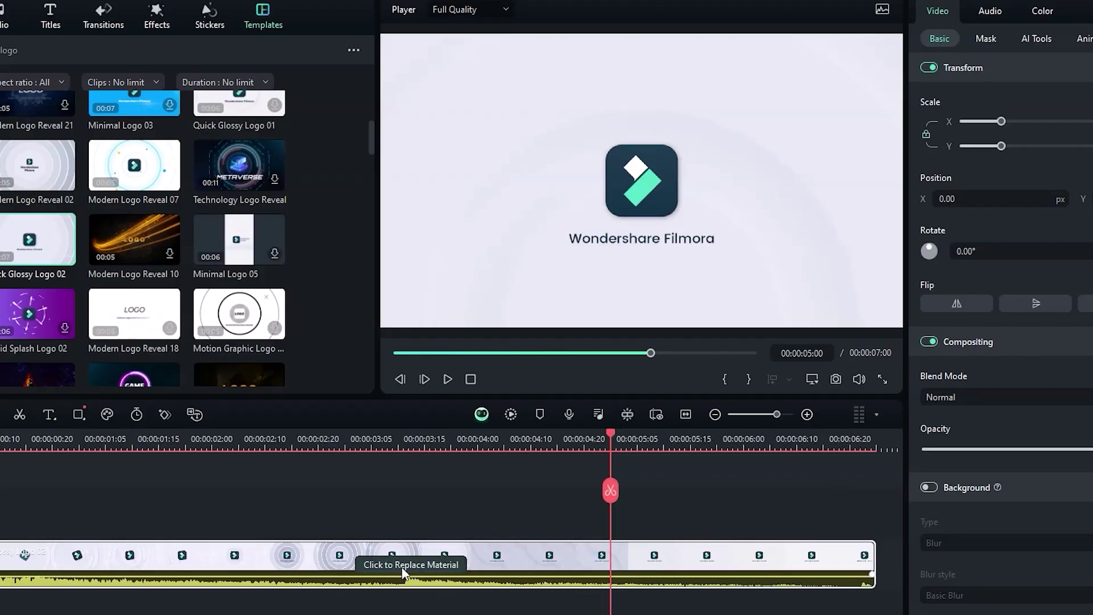
Preview the logo template's two photo slots and put home.png into both.
left_click(402, 566)
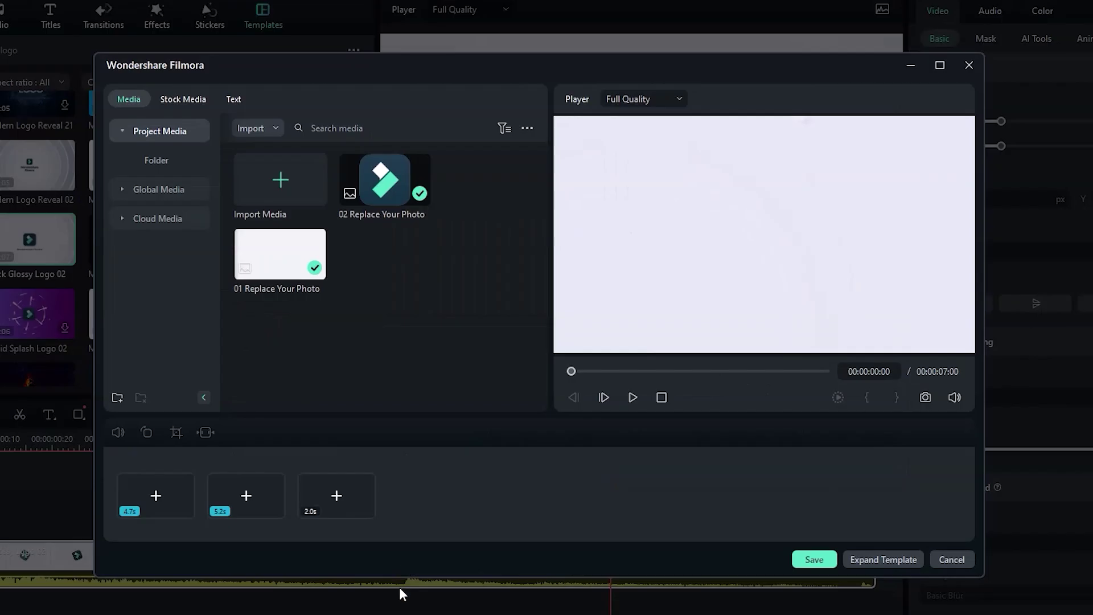
double_click(282, 261)
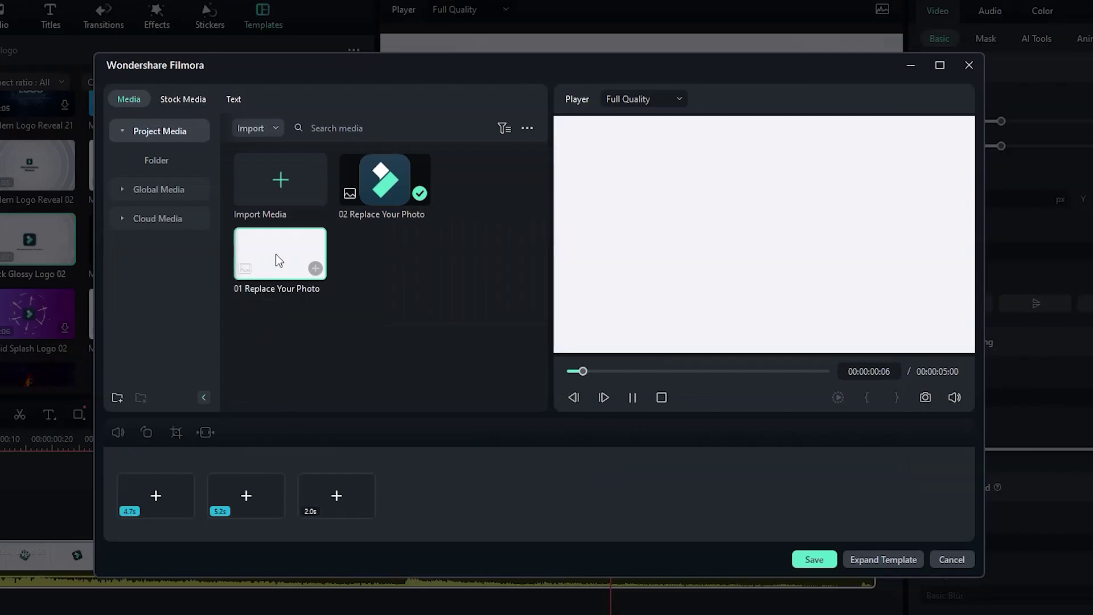
double_click(384, 184)
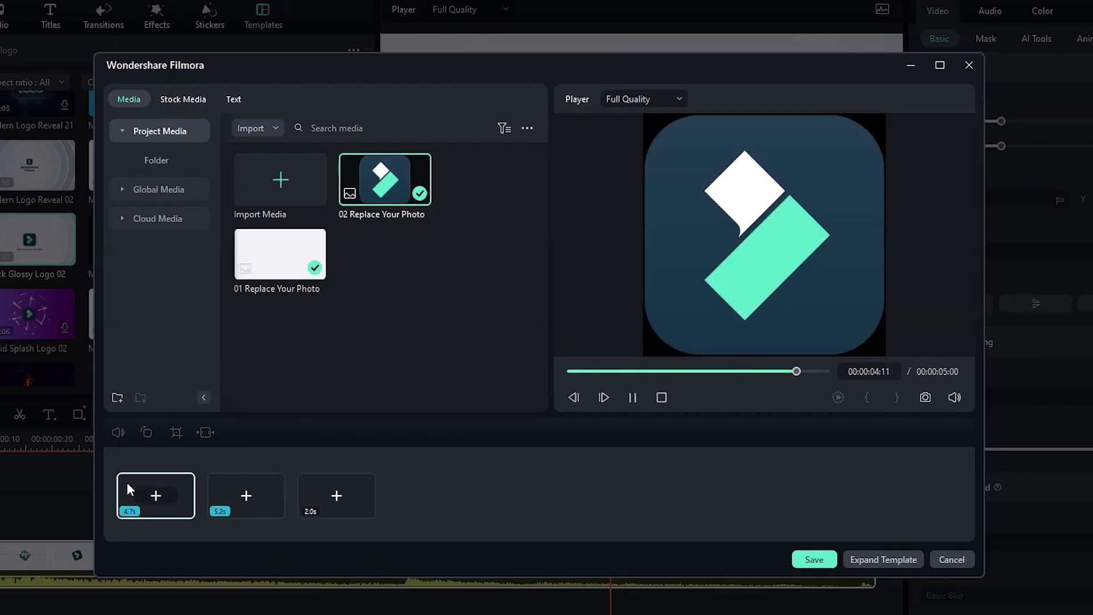
left_click(155, 495)
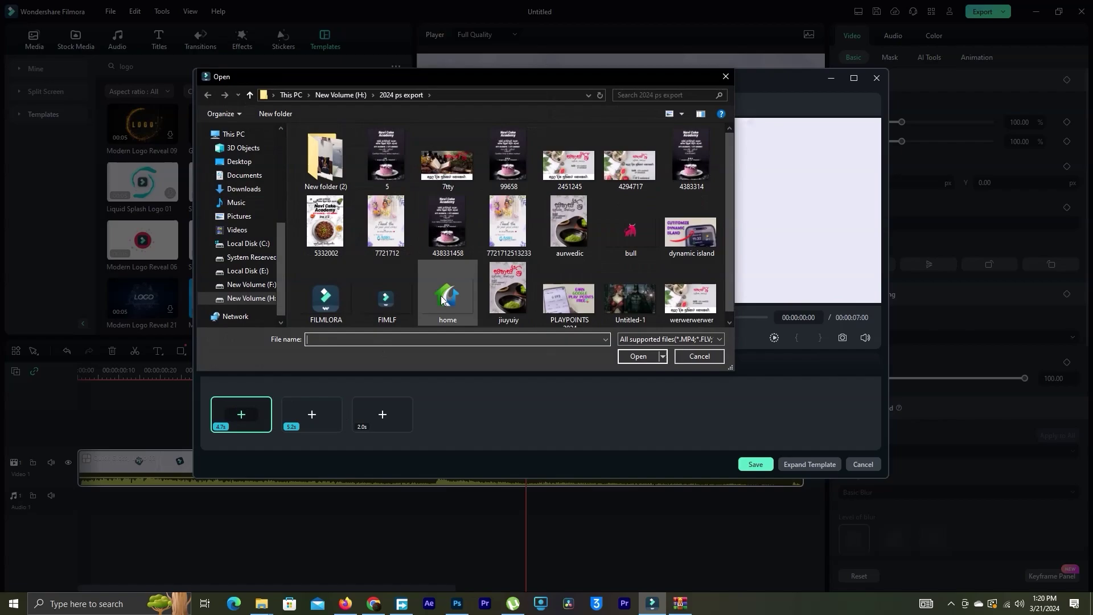
left_click(445, 299)
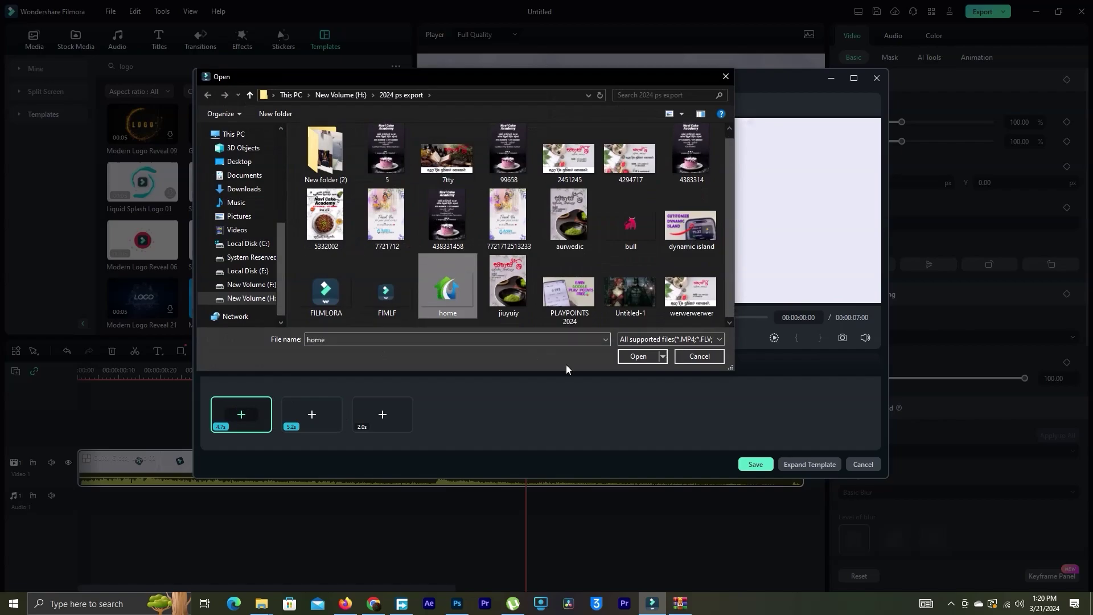
left_click(638, 357)
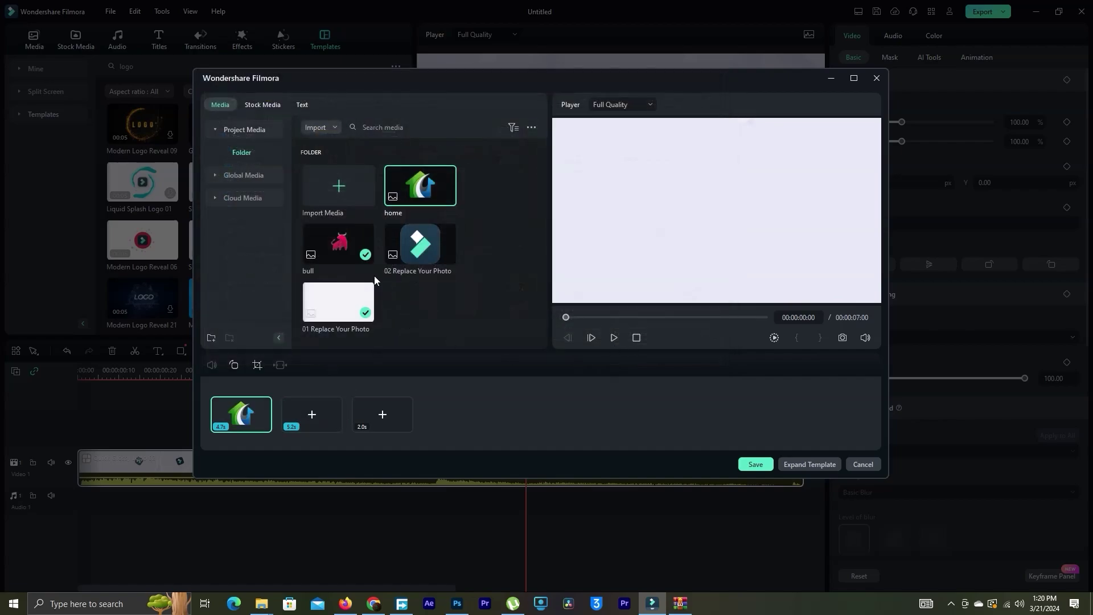
left_click_drag(311, 414, 311, 416)
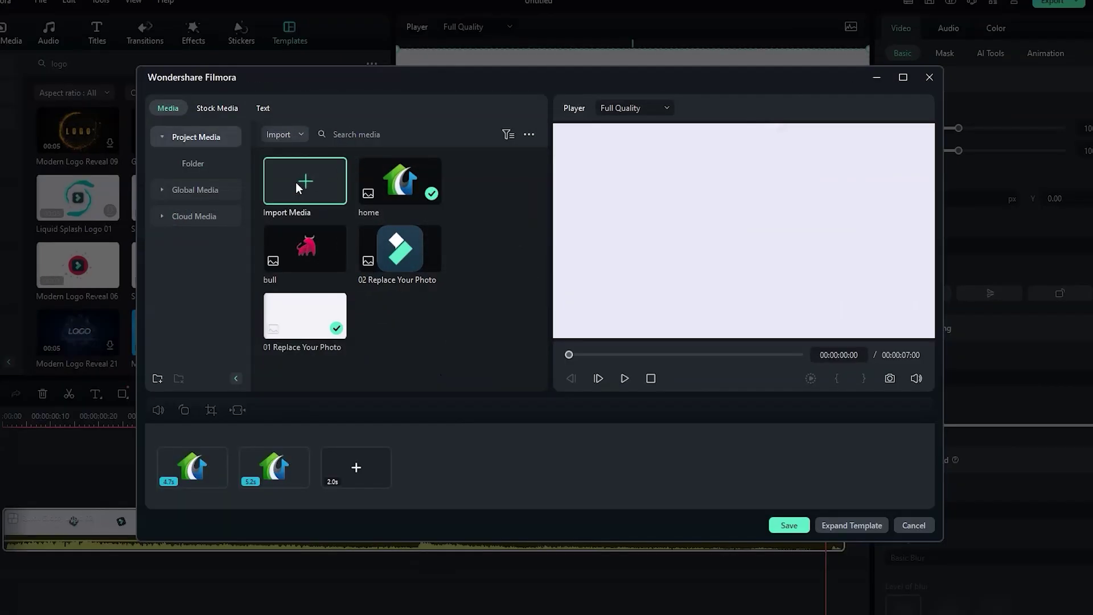
Replace the template title with 'Green Home Present' and save to the timeline.
left_click(217, 108)
left_click(263, 108)
left_click(316, 155)
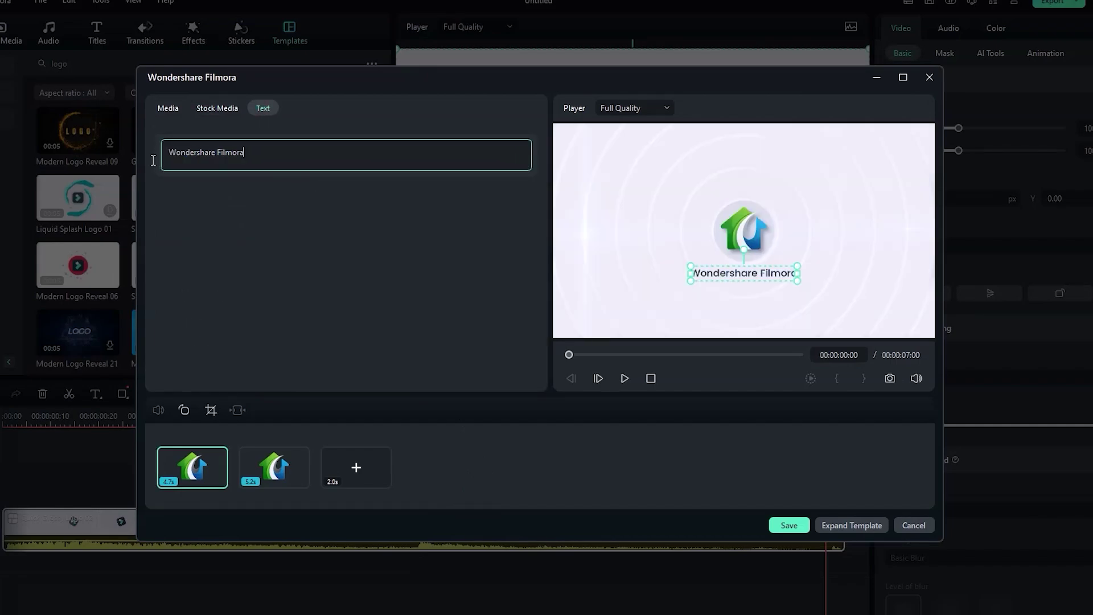
left_click_drag(245, 152, 189, 152)
key("BackSpace")
type("Green Home Present")
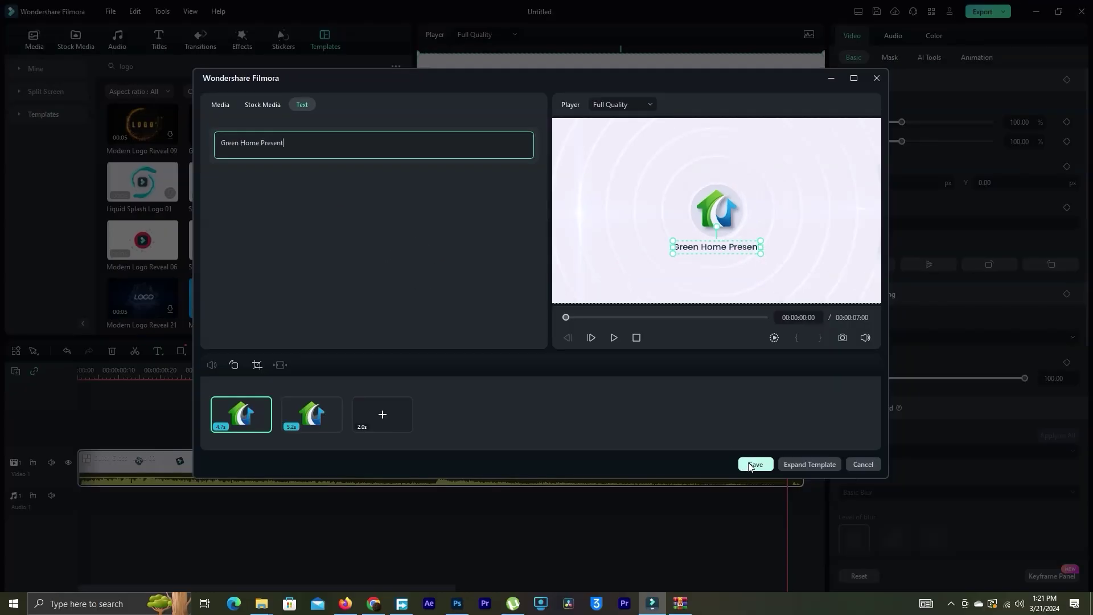
left_click(750, 466)
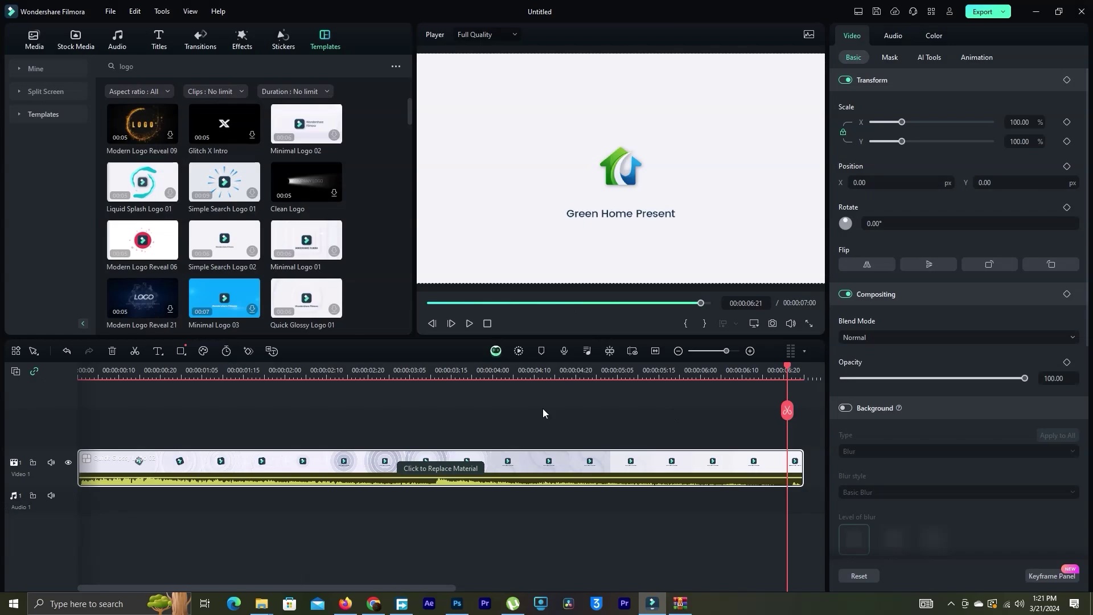
Return the playhead to 00:00:00 and play the customised logo intro.
left_click_drag(790, 369, 79, 369)
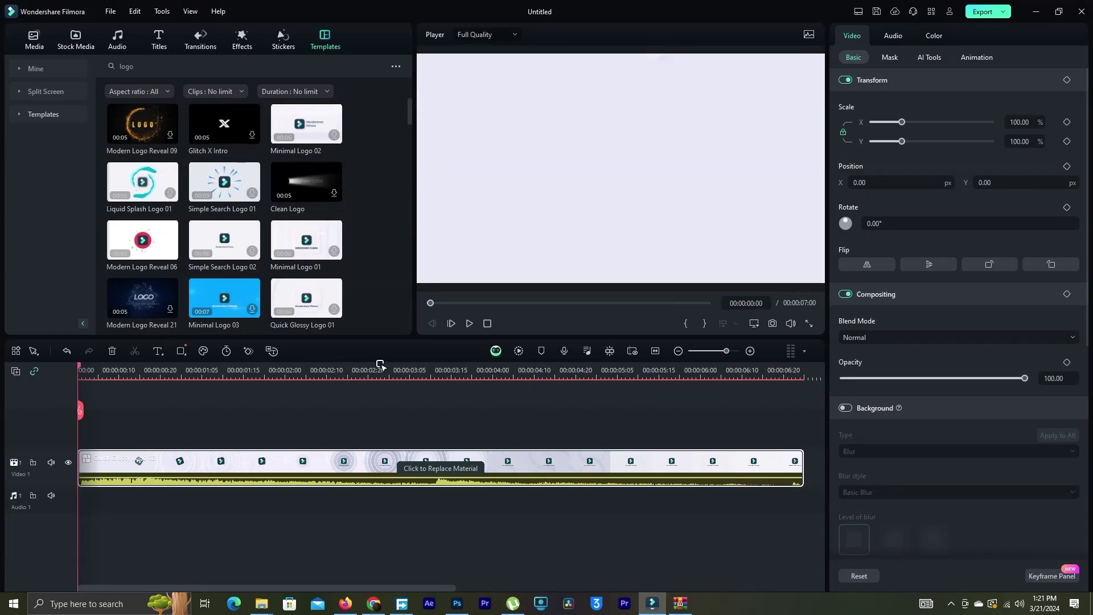
left_click(468, 324)
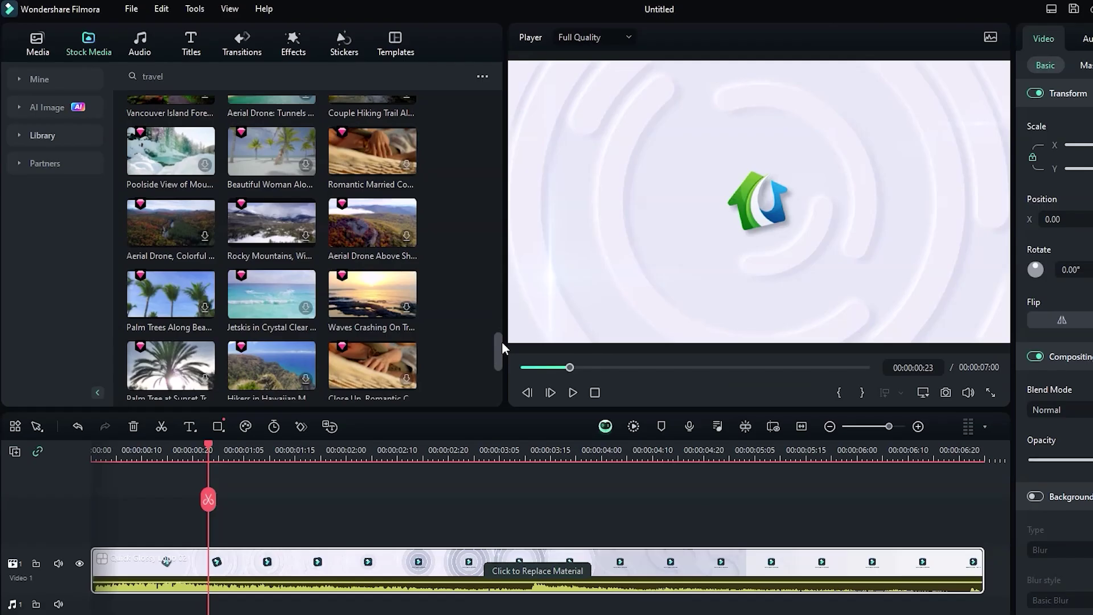
left_click_drag(501, 340, 499, 371)
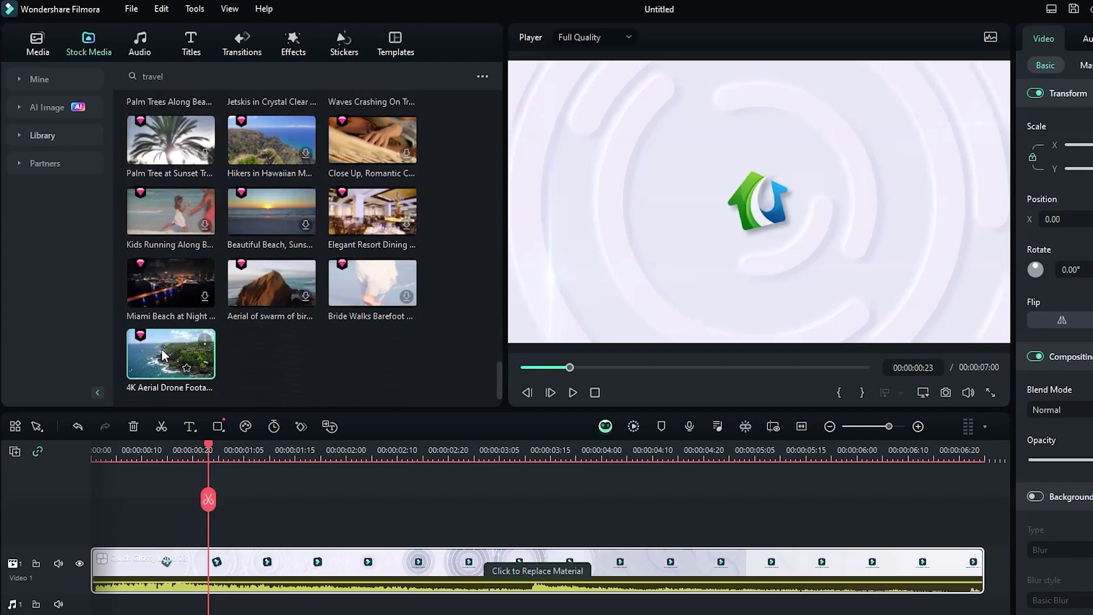
mouse_move(170, 352)
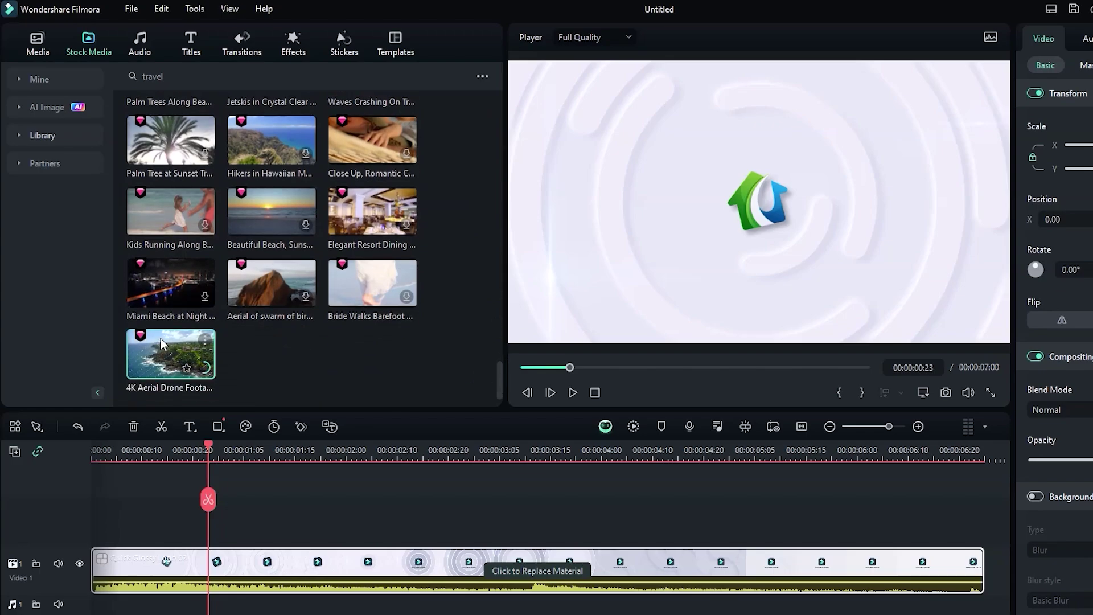
Preview the aerial drone clip and browse solid, gradient, intro and scene backgrounds.
double_click(162, 349)
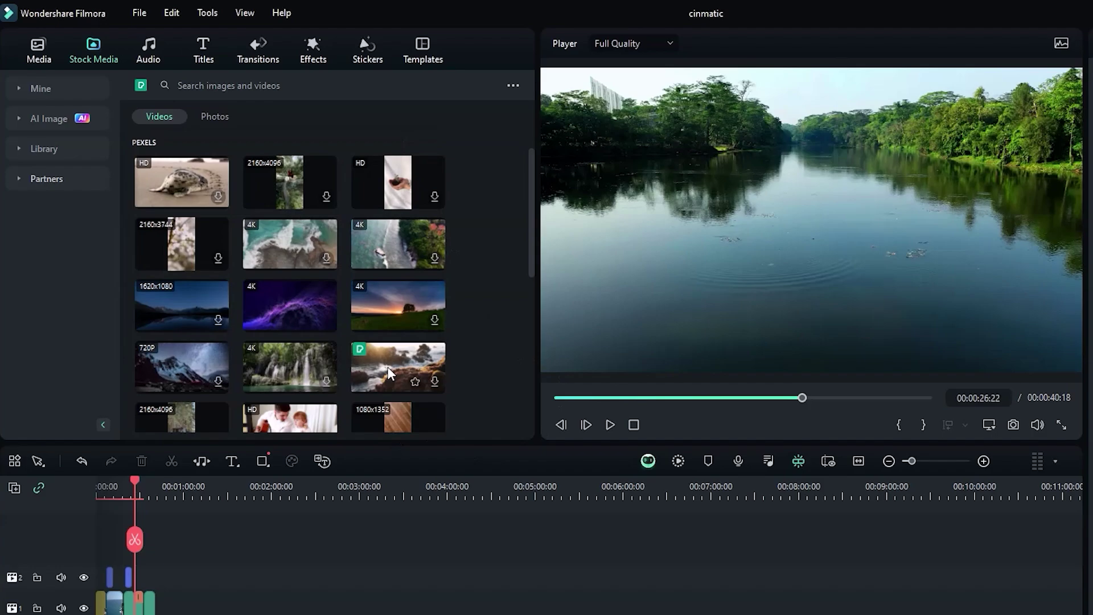
scroll(526, 287, "down", 3)
scroll(522, 267, "up", 3)
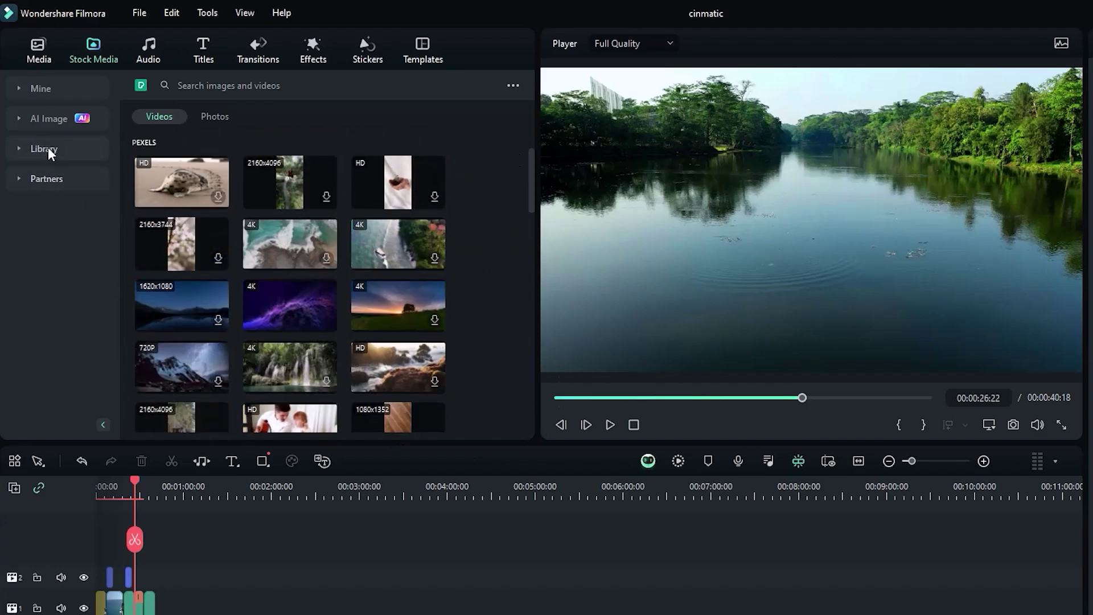
left_click(47, 147)
left_click(77, 208)
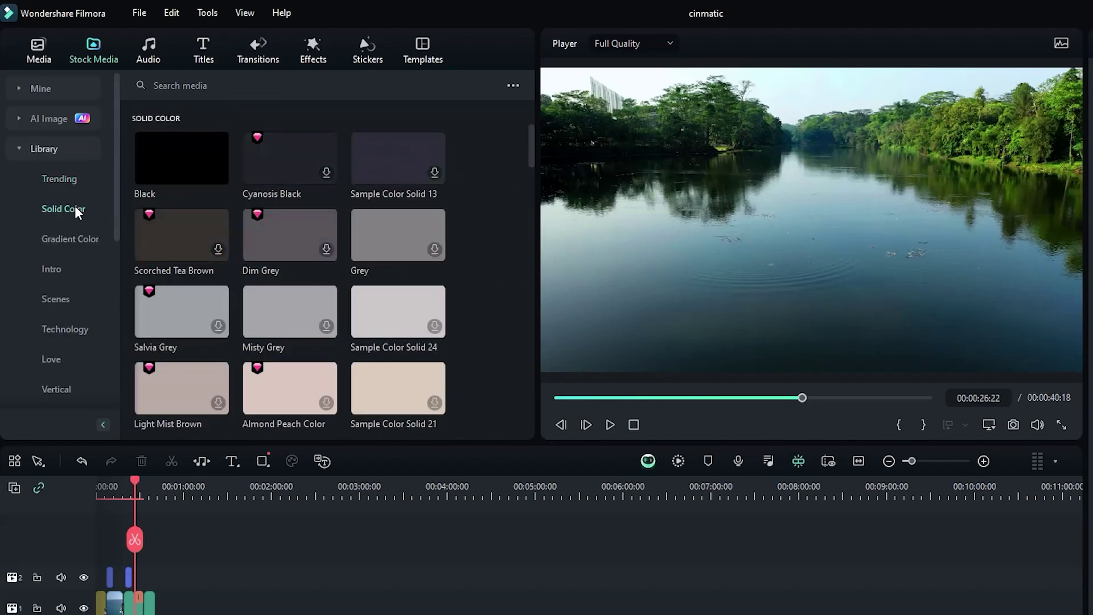
left_click(61, 238)
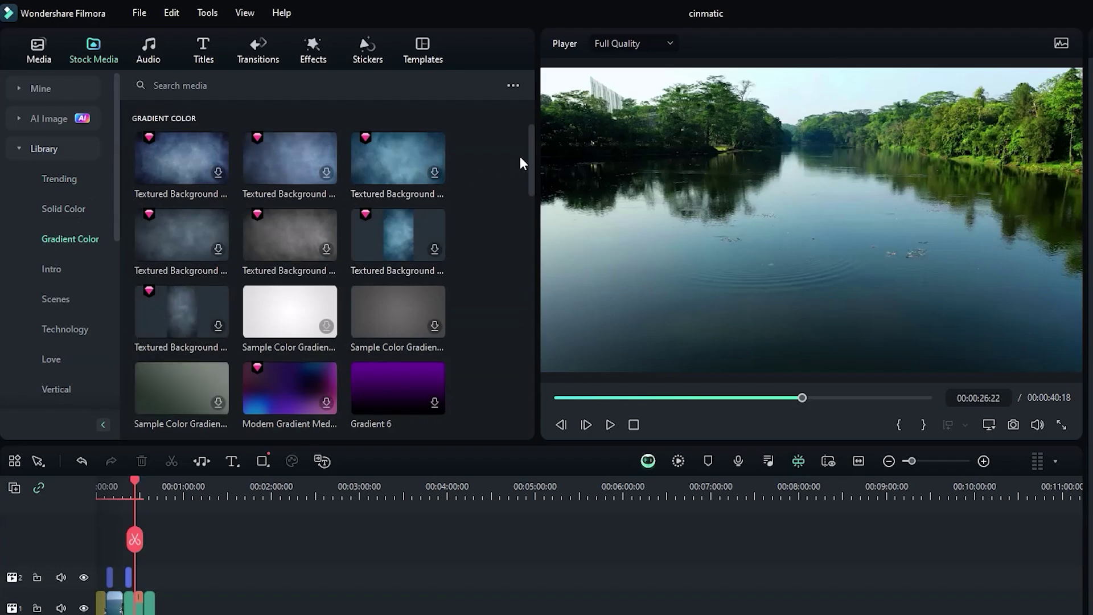
scroll(523, 201, "down", 5)
scroll(342, 282, "down", 3)
left_click(52, 269)
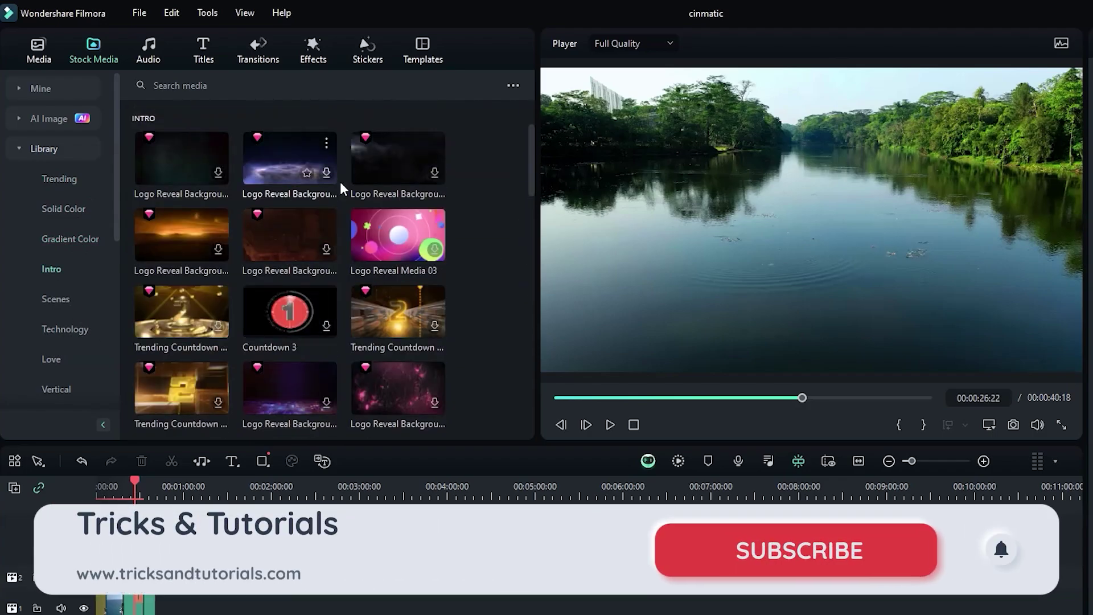
left_click_drag(531, 168, 521, 363)
left_click(55, 299)
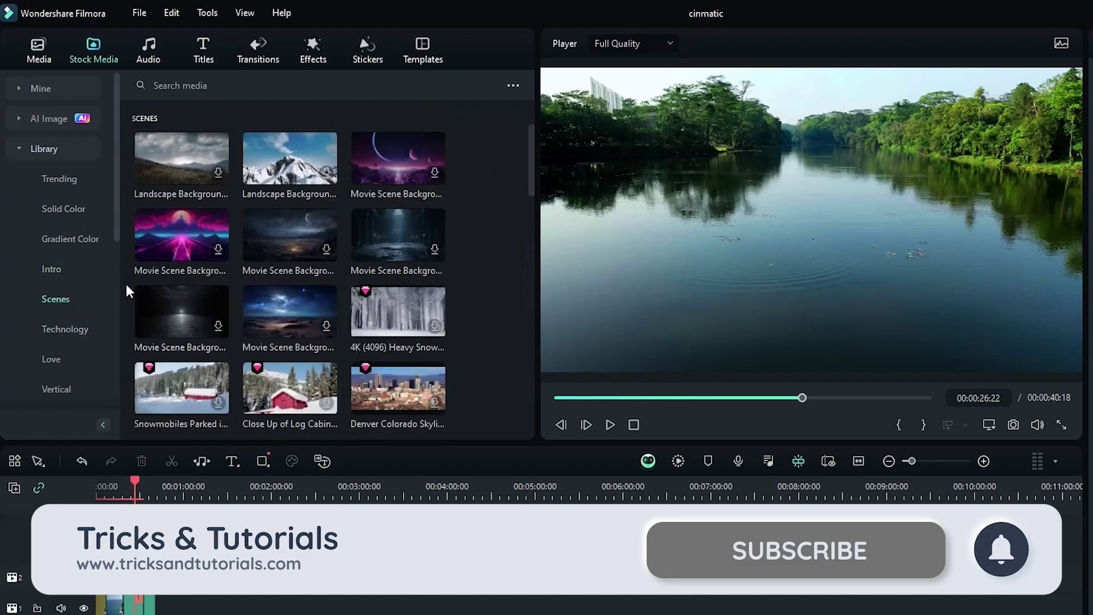
Preview the landscape and pink neon scene backgrounds and two Women's Day art clips.
double_click(171, 161)
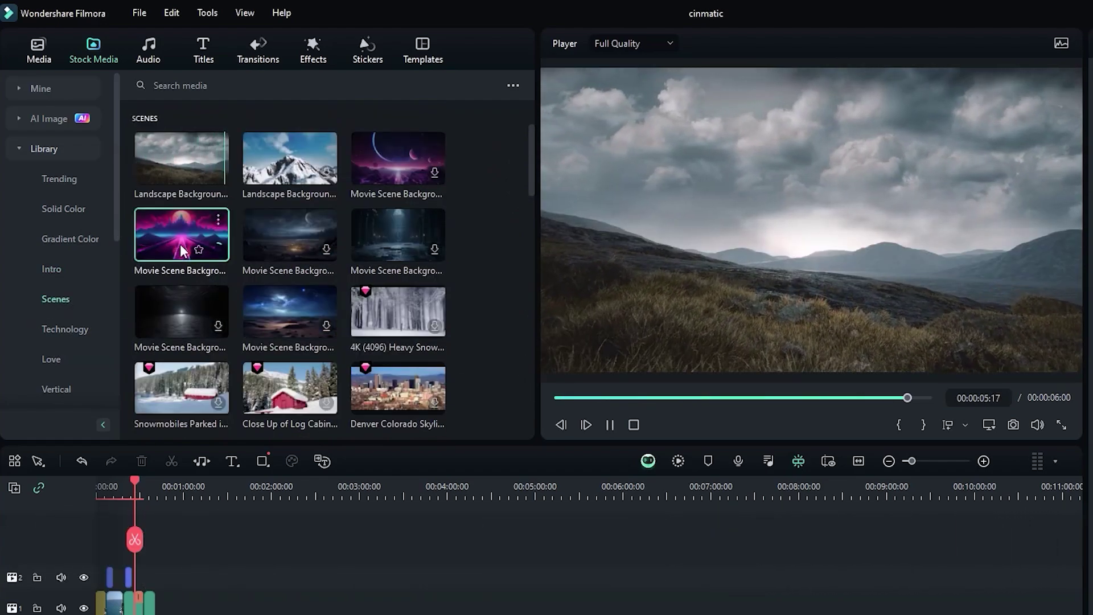
double_click(180, 243)
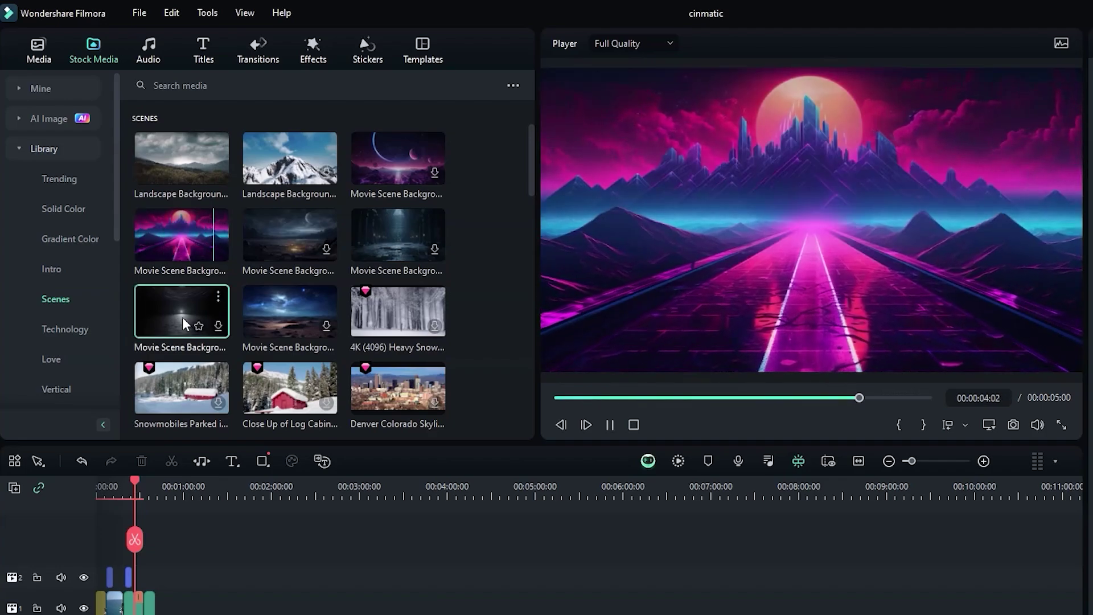
scroll(55, 299, "down", 5)
left_click(50, 299)
mouse_move(289, 235)
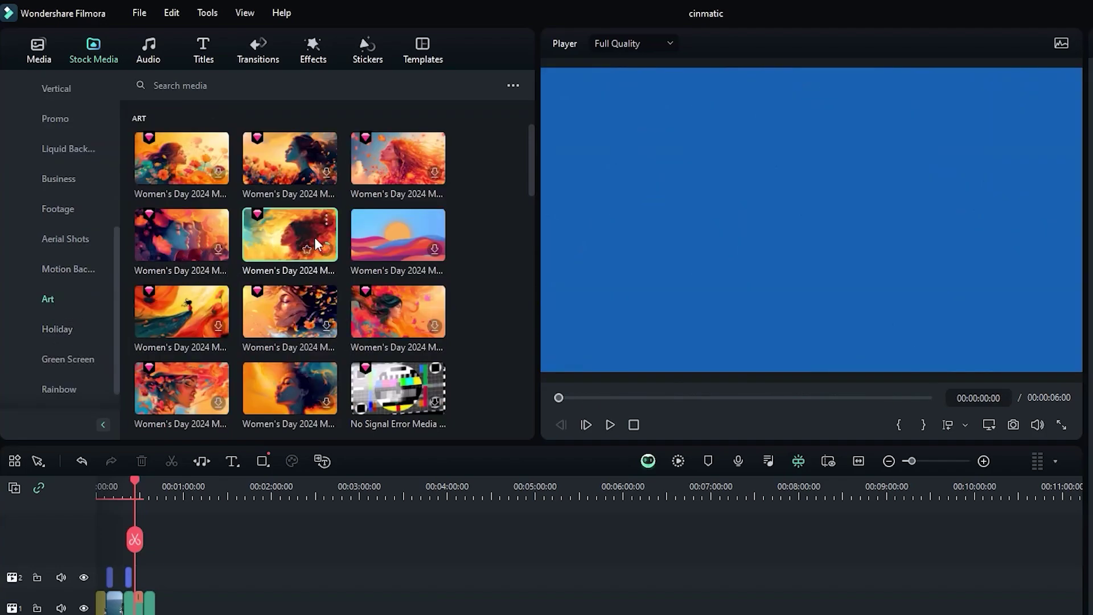
double_click(317, 246)
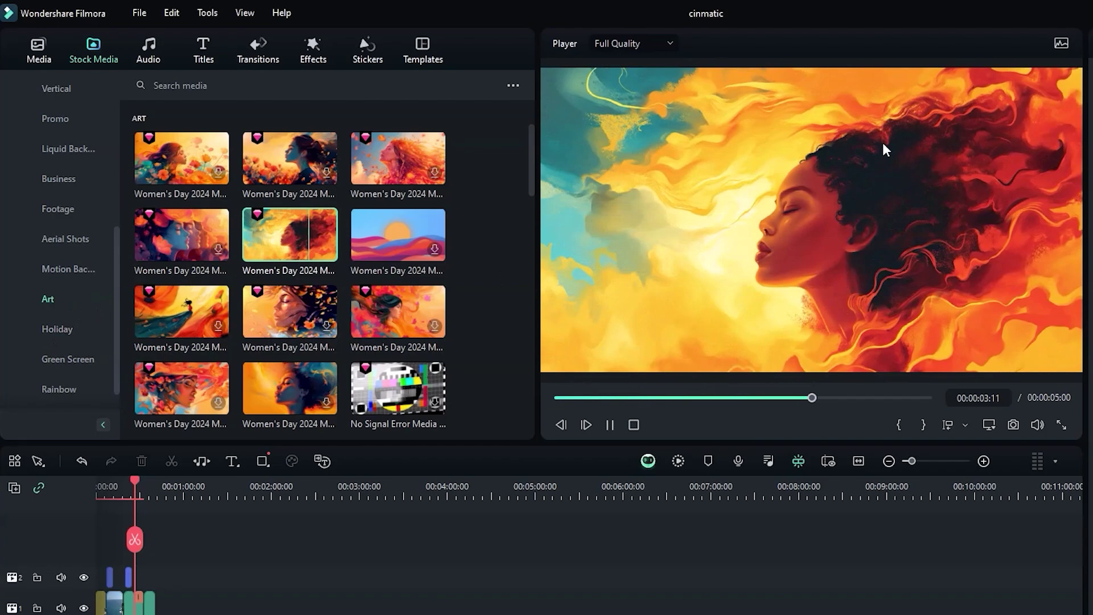
left_click(57, 329)
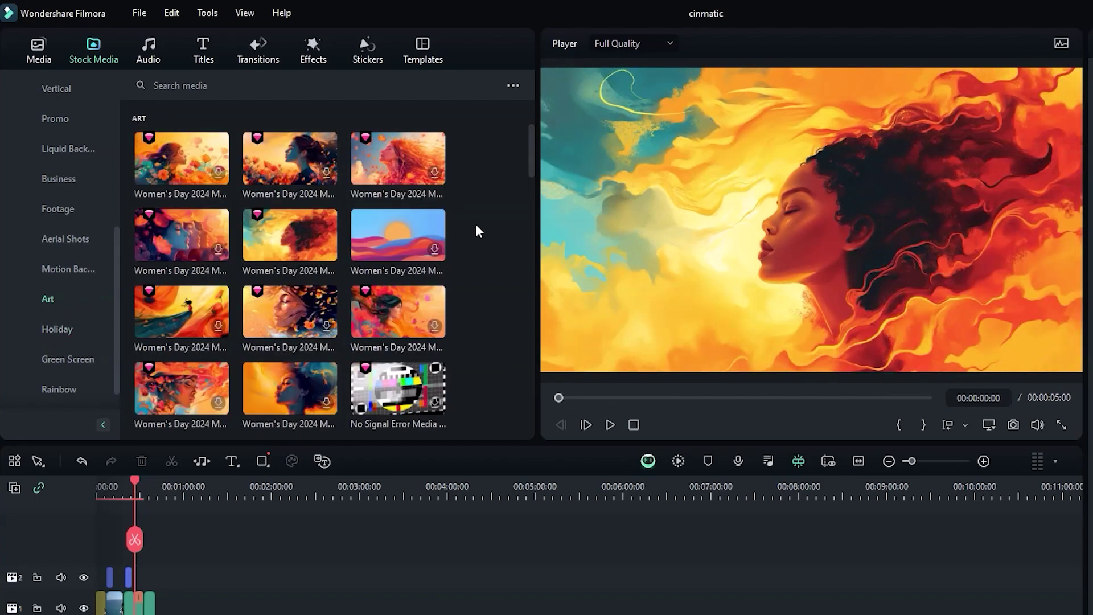
mouse_move(398, 158)
double_click(416, 161)
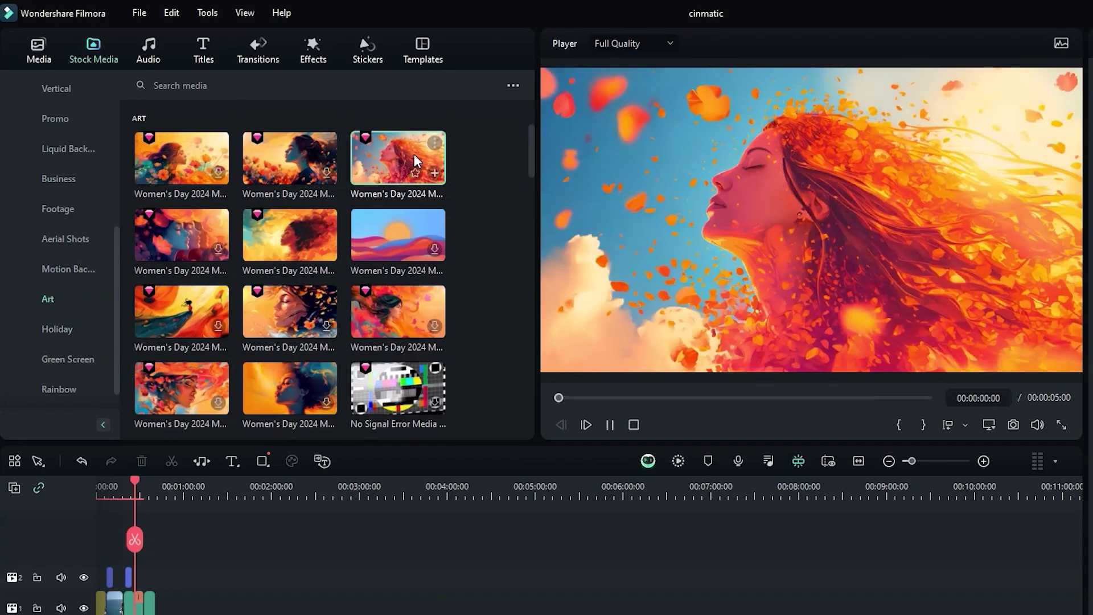
left_click_drag(530, 153, 528, 384)
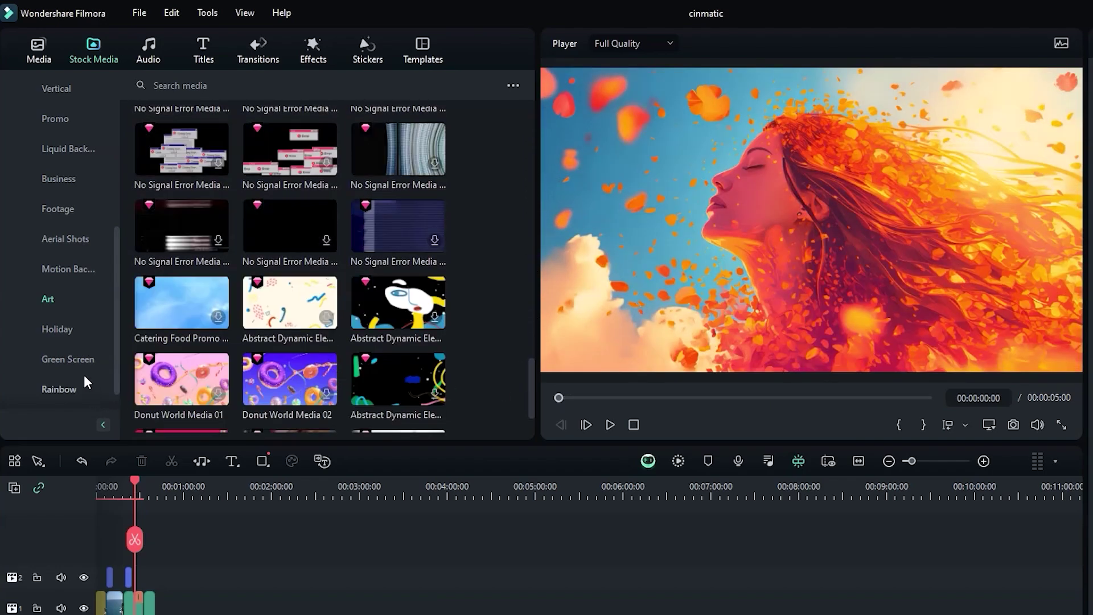
Show Green Screen clips, preview Explosion02, then view the Rainbow collection.
left_click(68, 359)
double_click(295, 159)
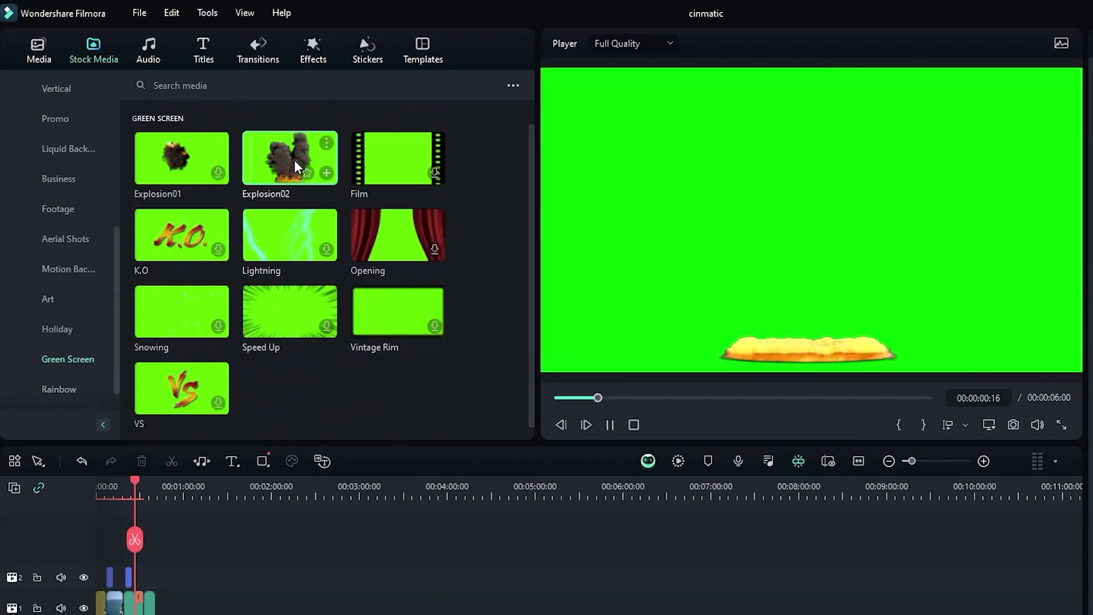
left_click(59, 390)
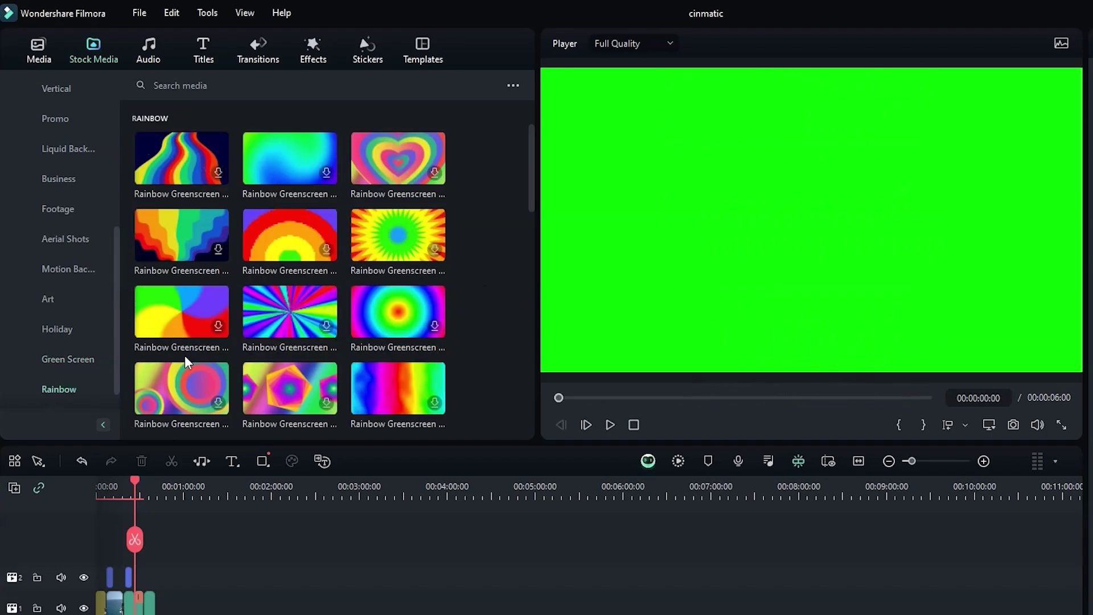
scroll(118, 230, "down", 3)
Browse the partner libraries Giphy and Pixabay videos and photos, ending on Unsplash.
left_click(44, 149)
left_click(57, 239)
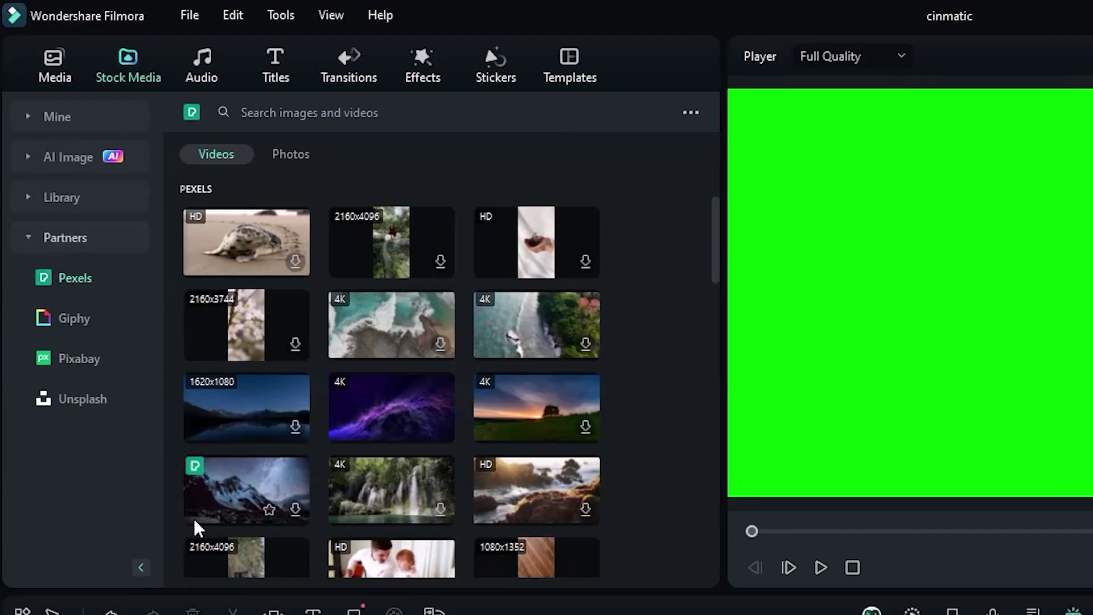
left_click(74, 318)
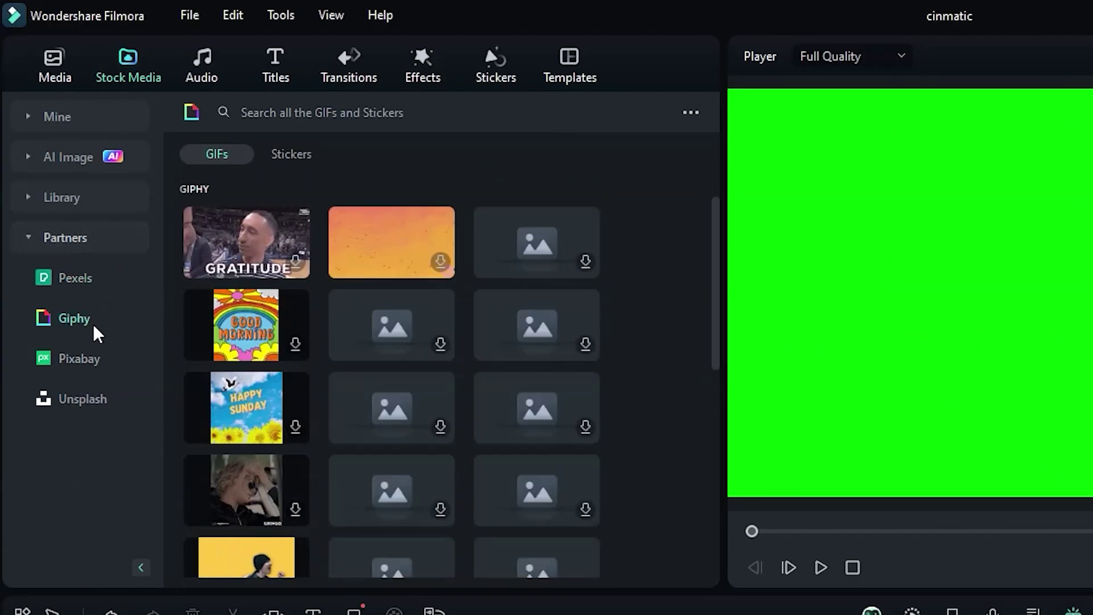
left_click(87, 355)
left_click(290, 154)
left_click(216, 154)
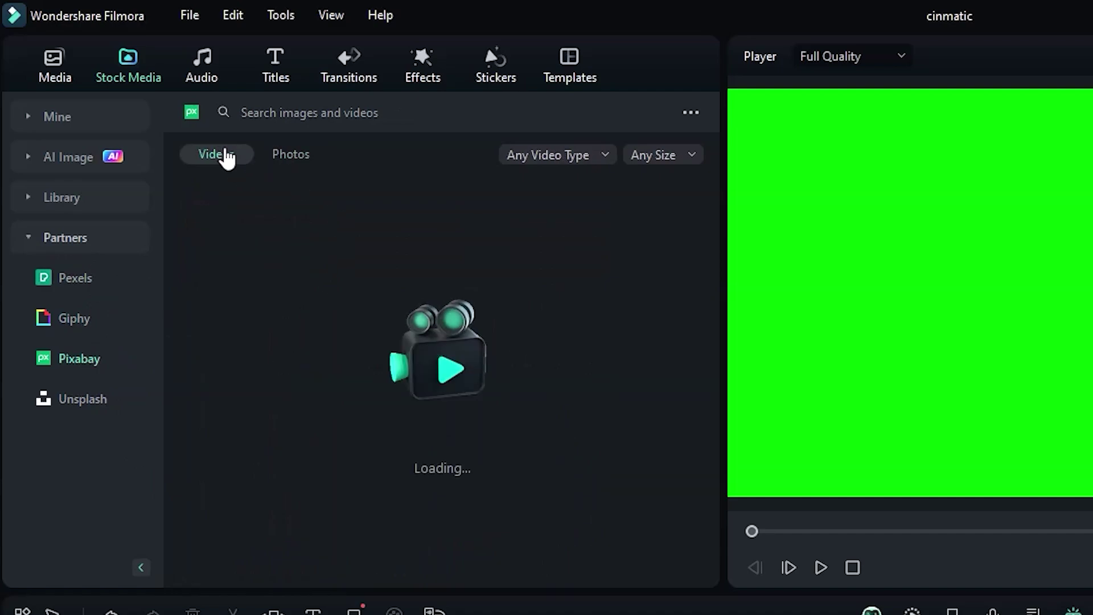
left_click(83, 399)
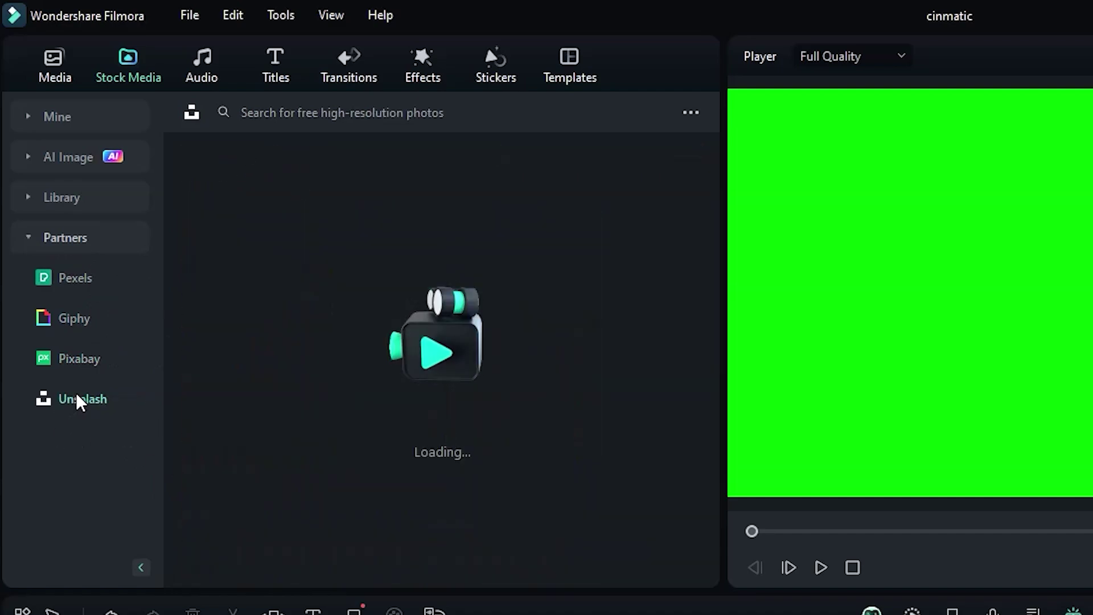
scroll(717, 358, "down", 5)
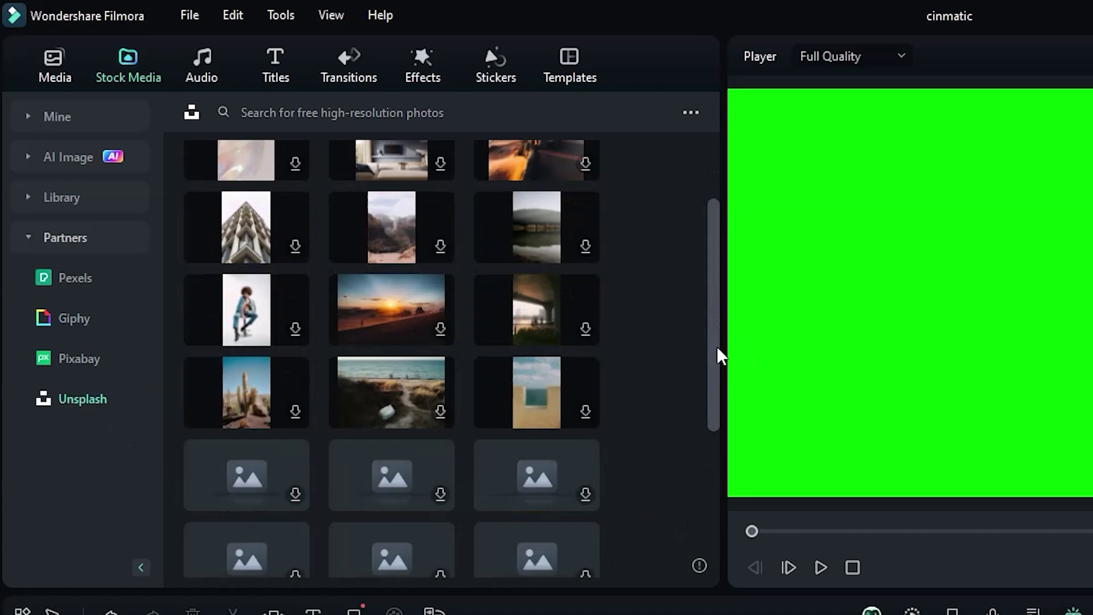
scroll(716, 428, "down", 5)
scroll(713, 495, "down", 5)
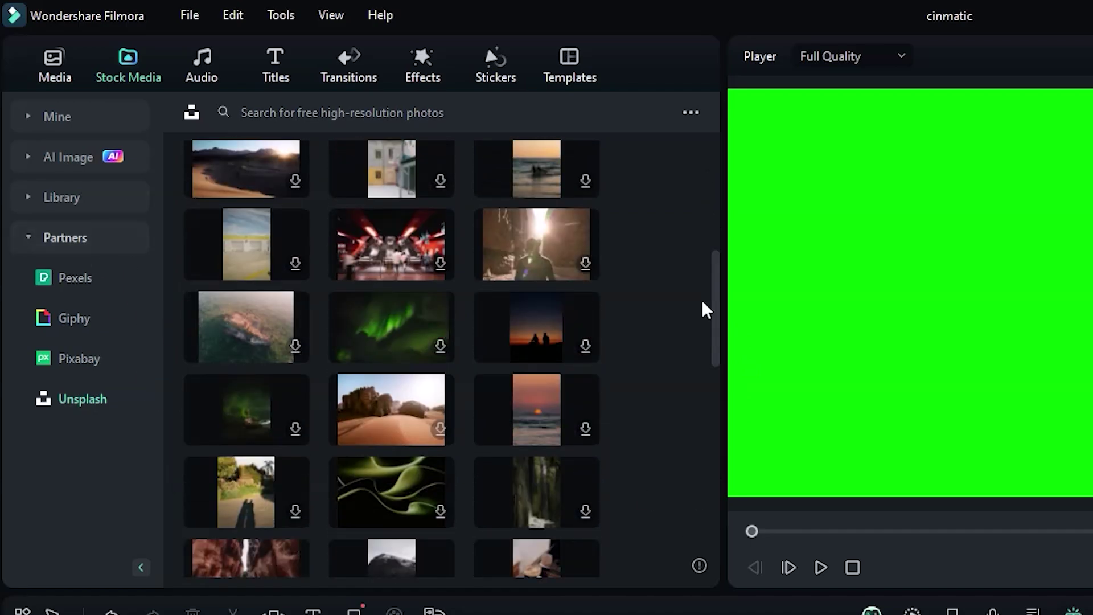
left_click_drag(714, 384, 722, 109)
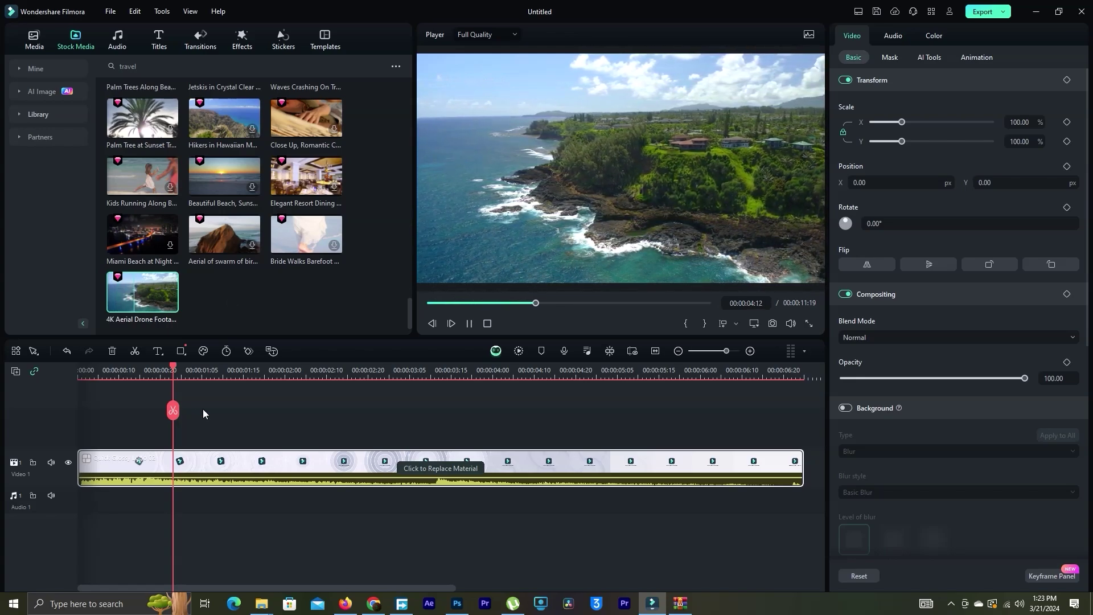
Place 4K Aerial Drone Footage on Video track 1 after the logo clip and zoom out.
left_click_drag(443, 587, 252, 586)
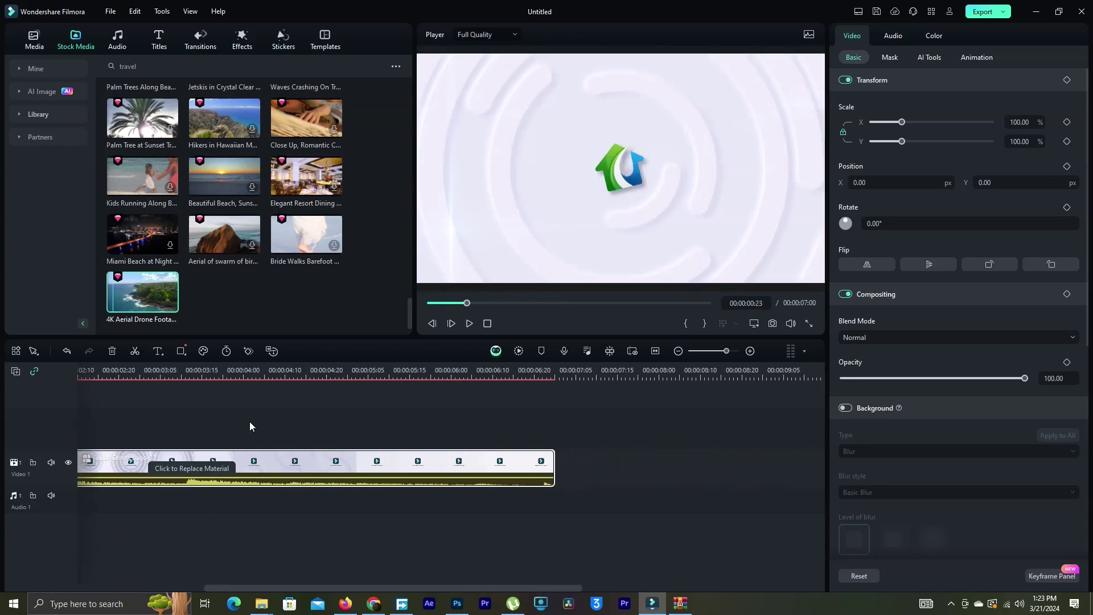
mouse_move(140, 294)
left_mouse_down()
mouse_move(567, 494)
mouse_move(556, 493)
left_mouse_up()
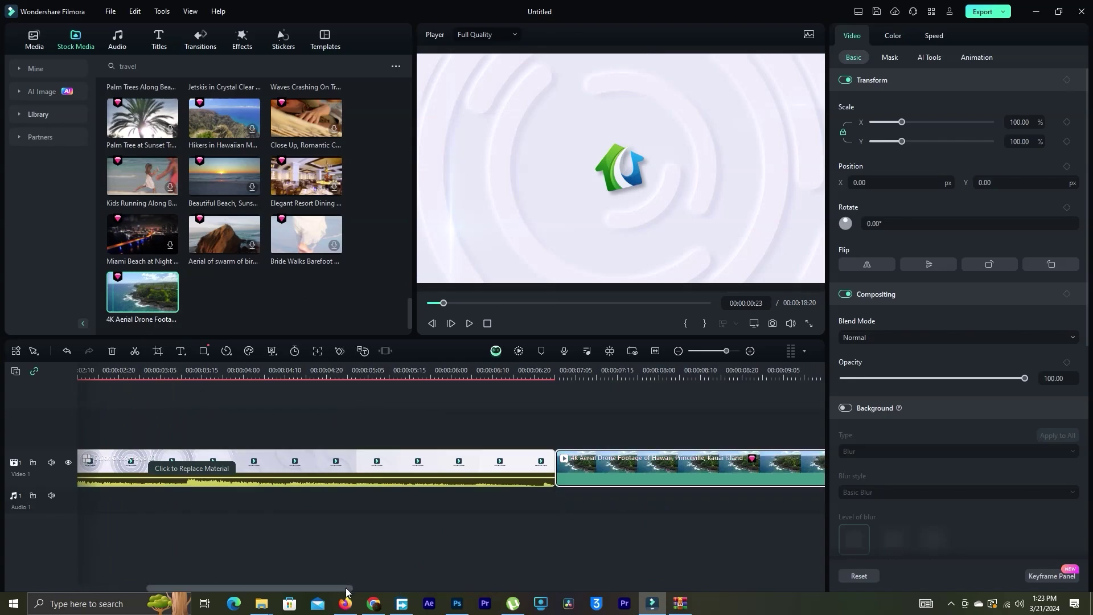
left_click_drag(348, 589, 218, 587)
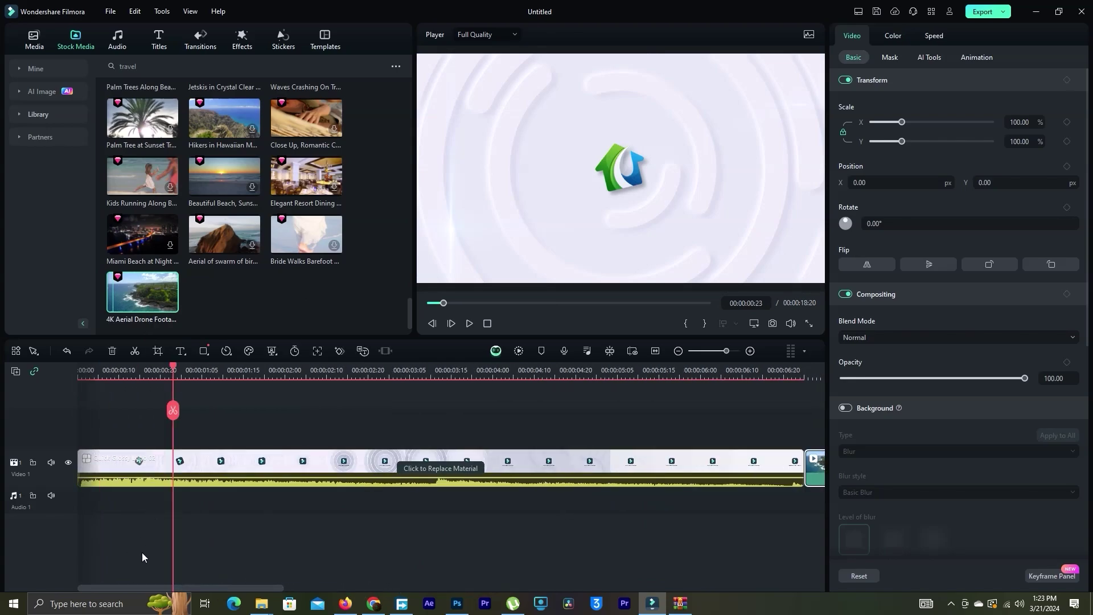
left_click_drag(726, 350, 719, 350)
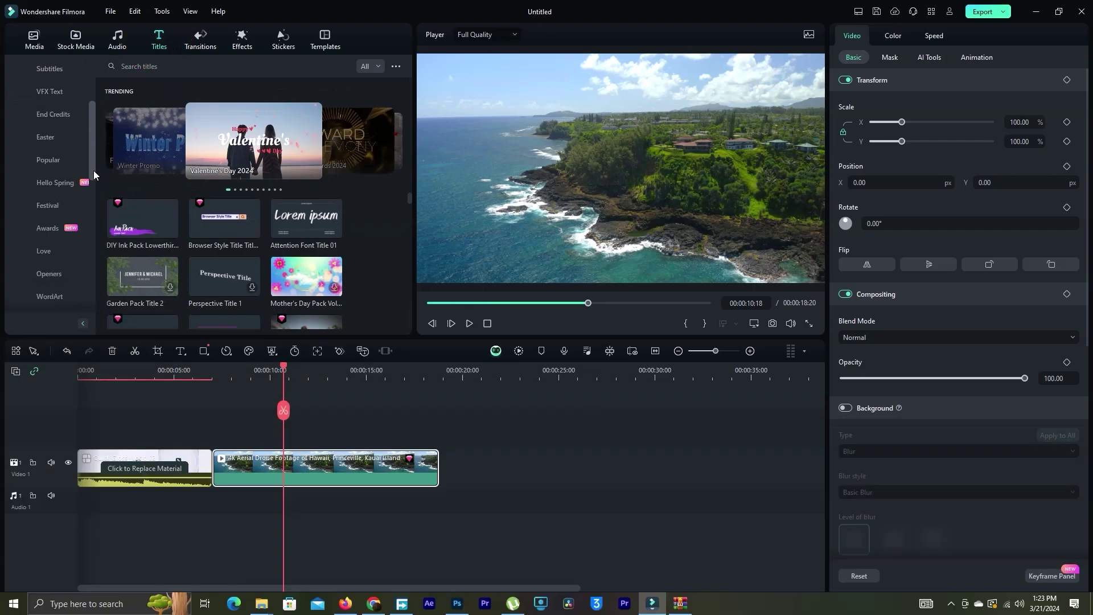
left_click_drag(94, 171, 94, 203)
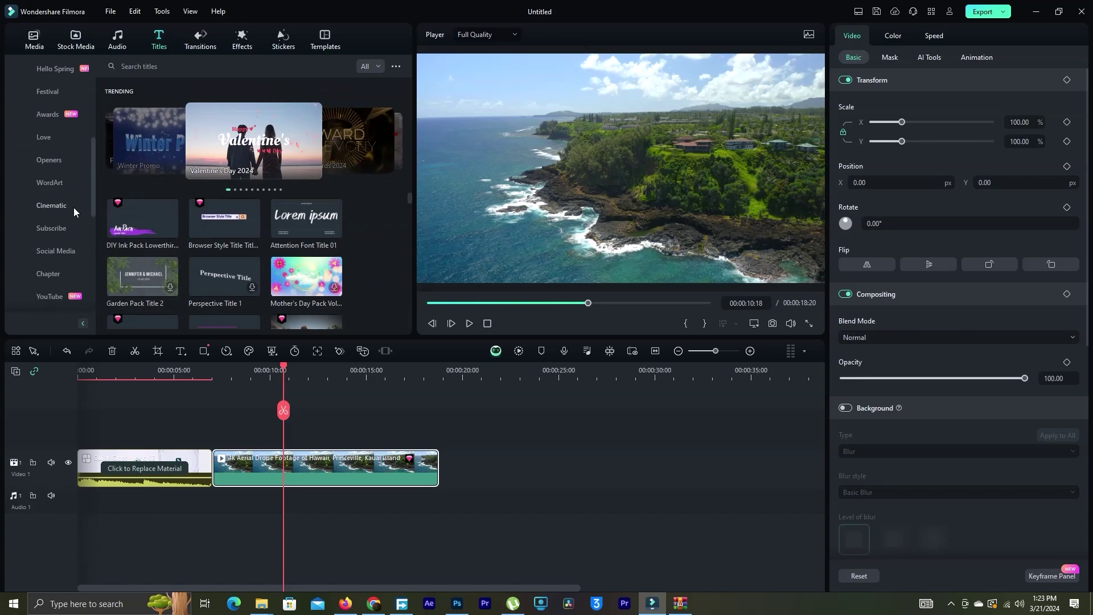
scroll(90, 202, "down", 3)
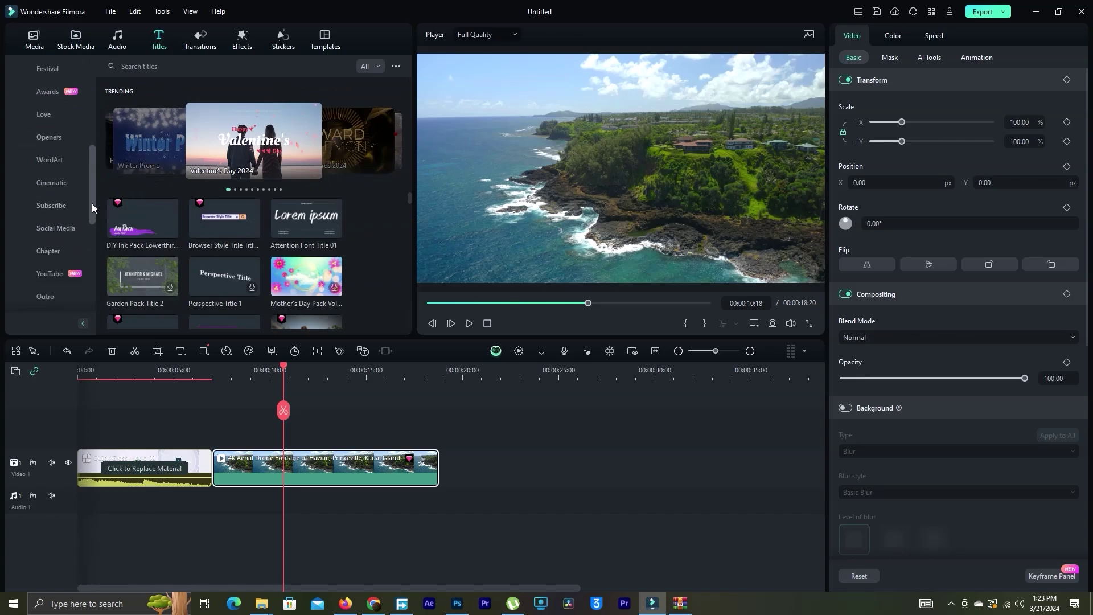
Browse YouTube, Promo, Lower Thirds and Popular titles, previewing Small Business Web Title.
left_click(53, 202)
scroll(95, 229, "down", 2)
left_click(54, 204)
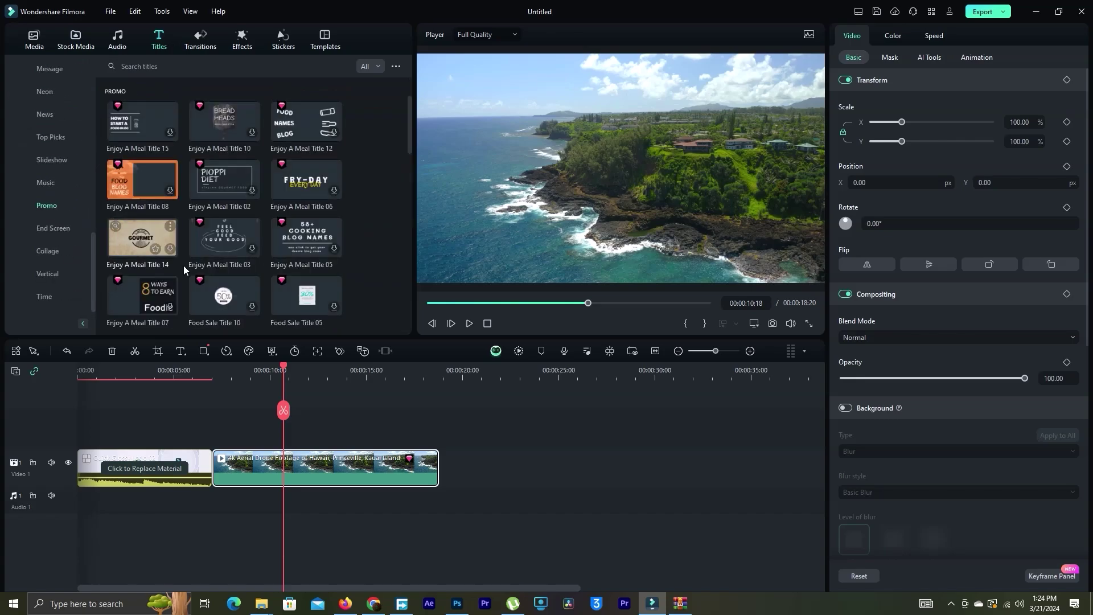
scroll(93, 164, "up", 5)
left_click(56, 69)
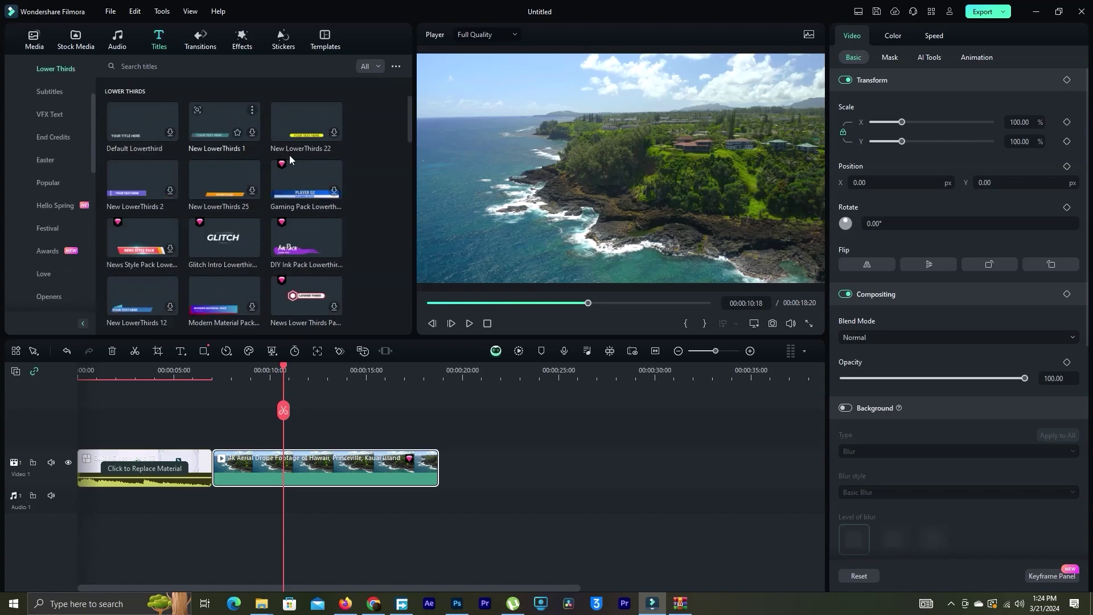
left_click_drag(406, 145, 407, 274)
scroll(312, 248, "down", 1)
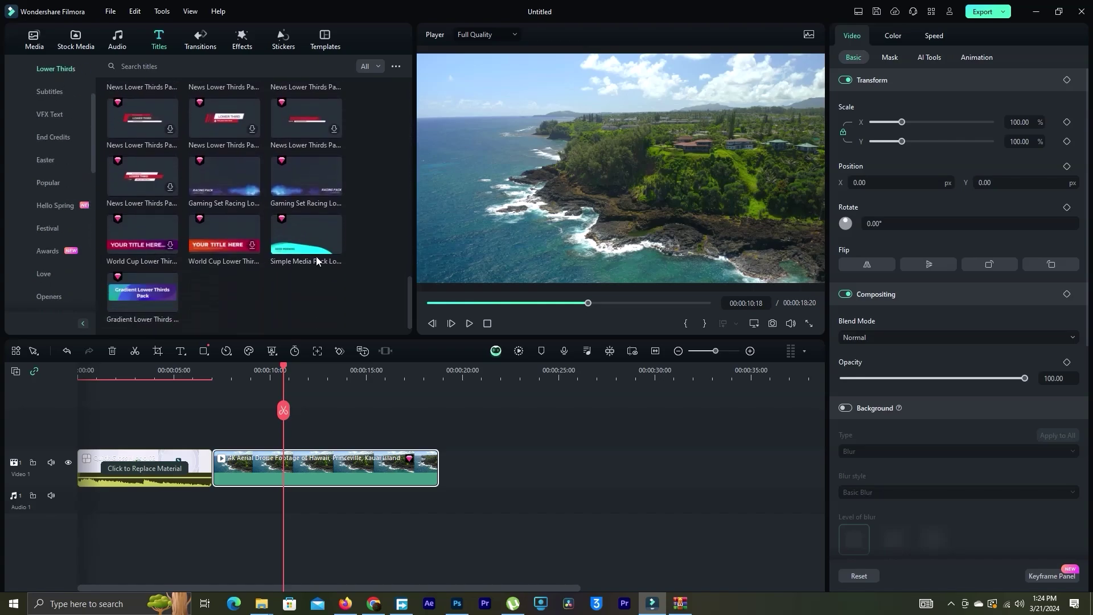
left_click(306, 235)
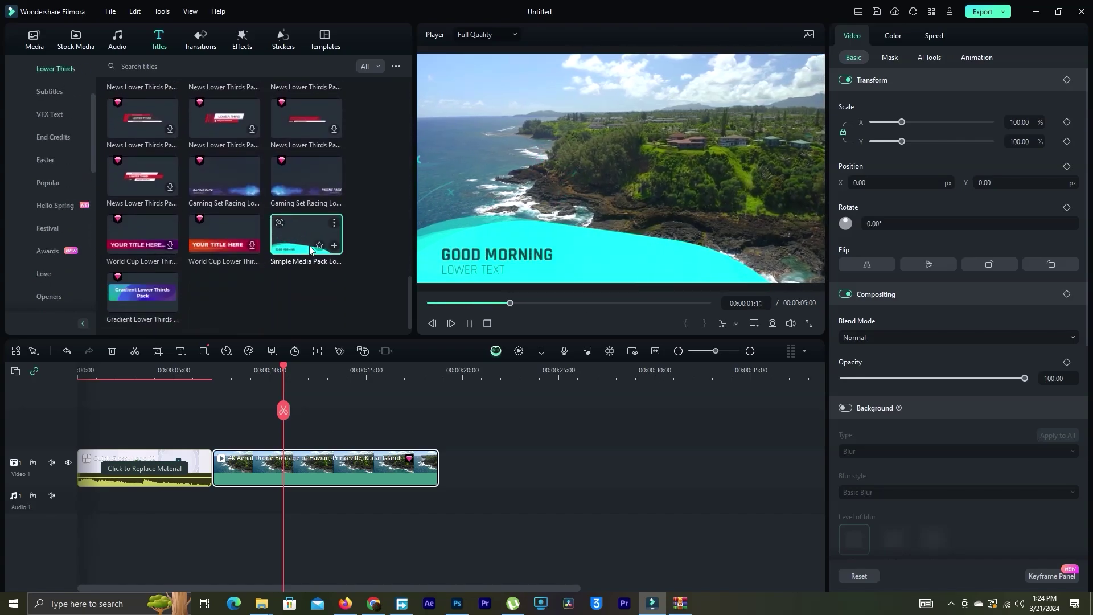
left_click(47, 228)
left_click(143, 178)
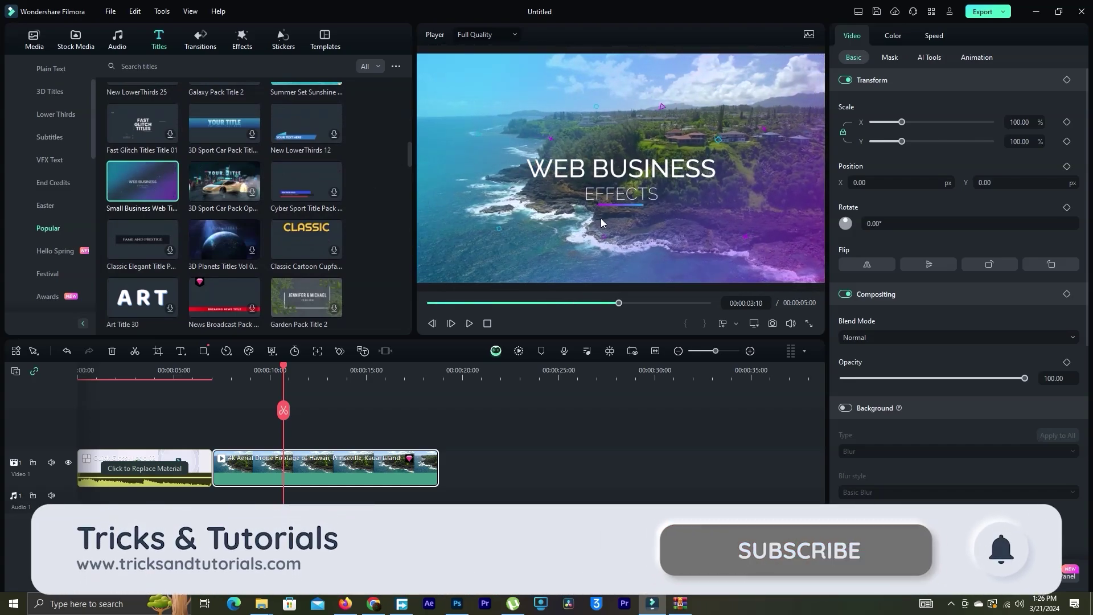
Place Small Business Web Title on track 2 above the drone clip and retype it as 'Lets Follow'.
left_click_drag(143, 178, 260, 427)
left_click(224, 372)
left_click_drag(224, 372, 237, 372)
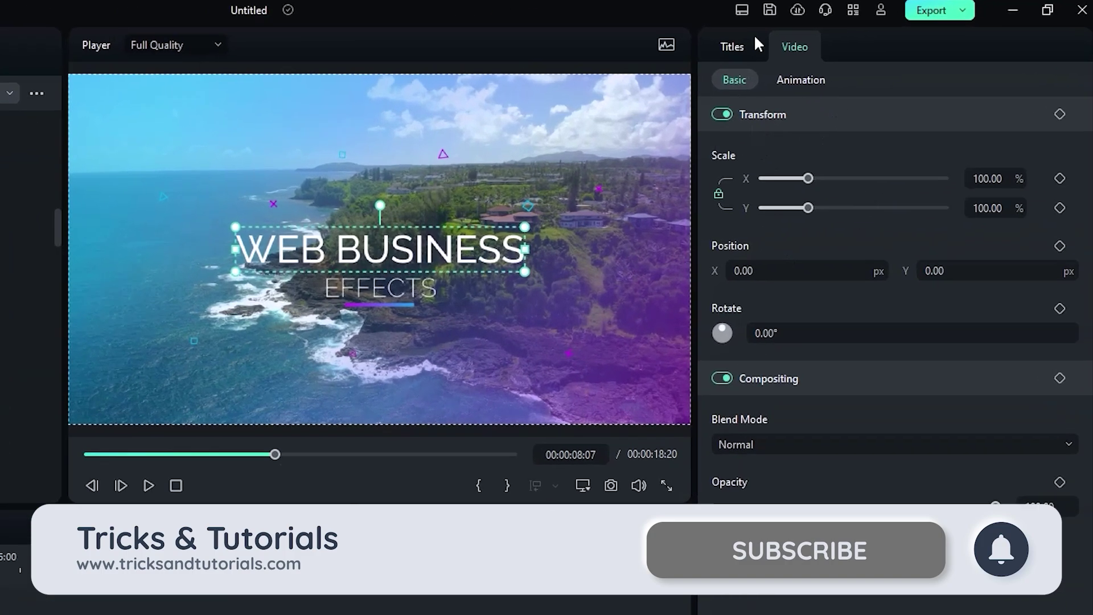
double_click(265, 438)
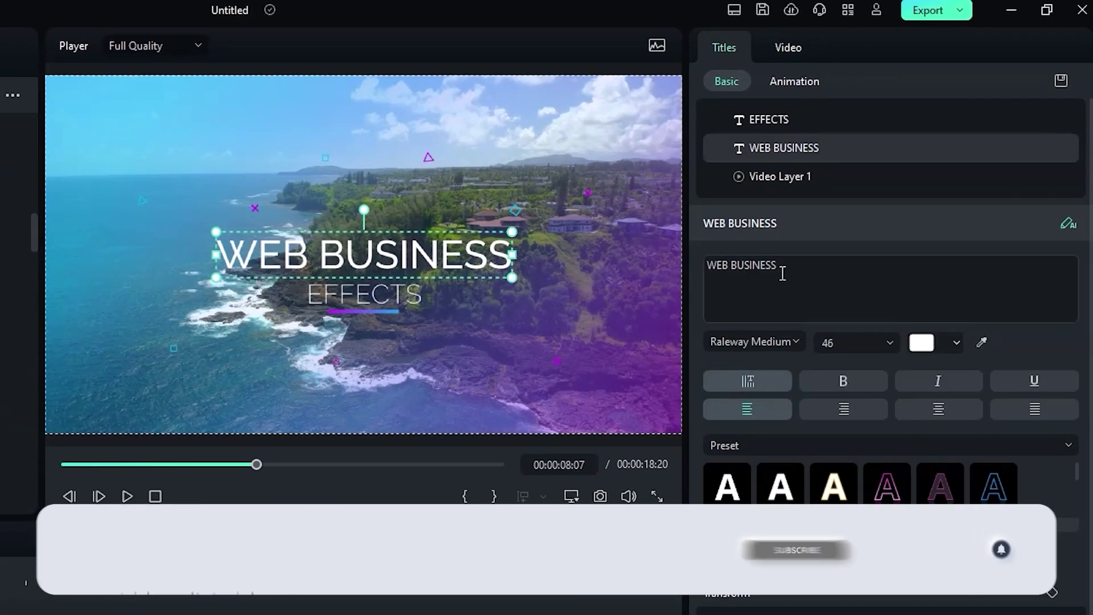
key("ctrl+a")
key("BackSpace")
type("lets")
key("Home")
key("Delete")
type("L")
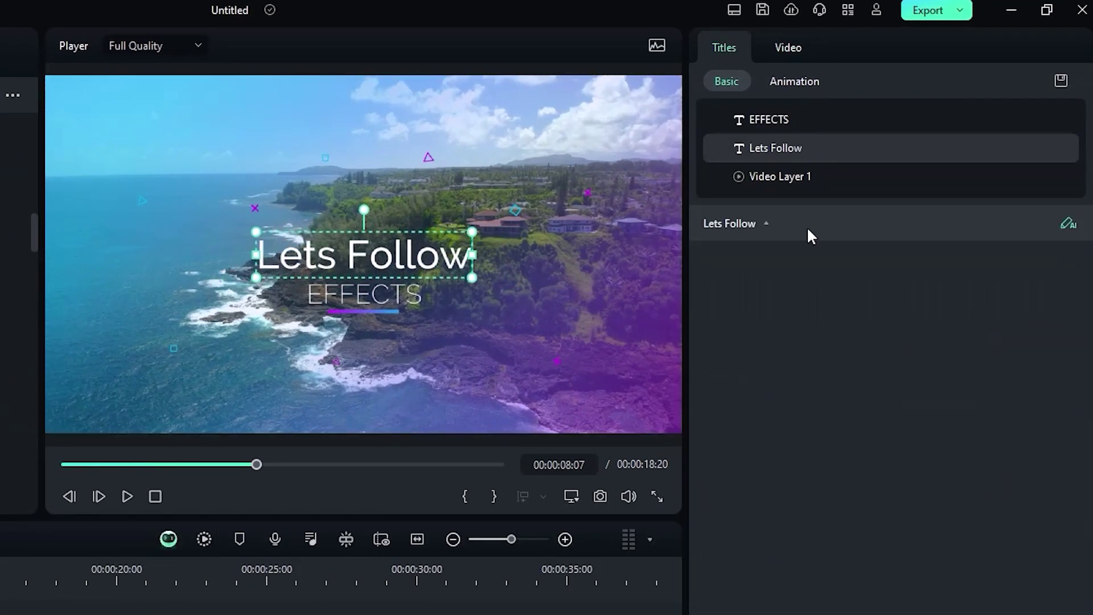
Give 'Lets Follow' the pink preset and a bold italic font, then clear the EFFECTS subtitle.
left_click(807, 226)
left_click(887, 488)
left_click(737, 341)
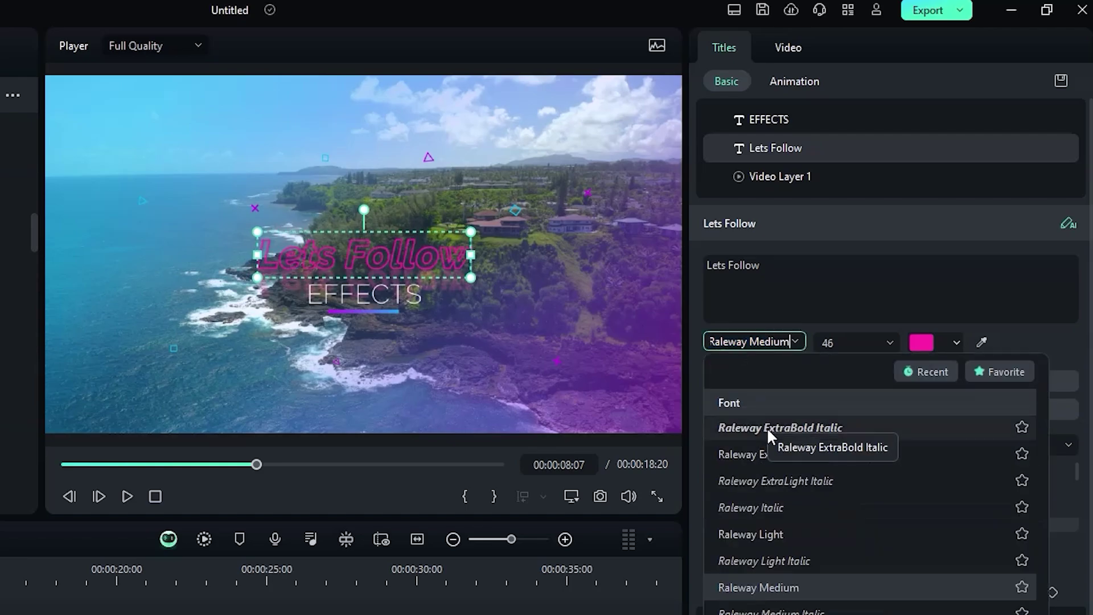
scroll(854, 513, "down", 2)
scroll(854, 512, "down", 5)
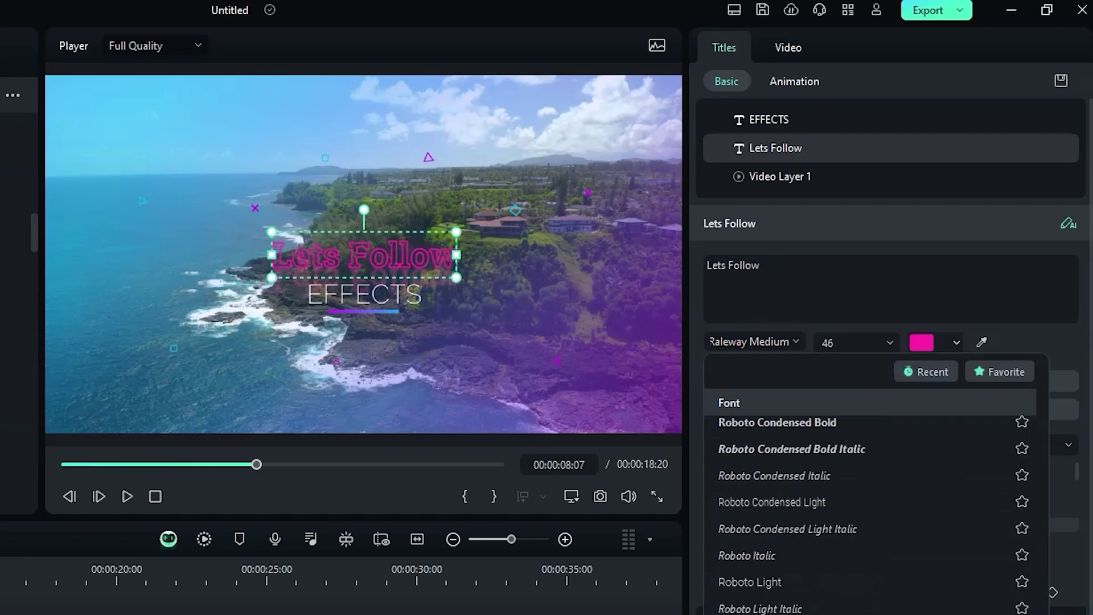
scroll(853, 512, "down", 5)
scroll(855, 512, "down", 5)
left_click(854, 512)
left_click(769, 119)
left_click(764, 265)
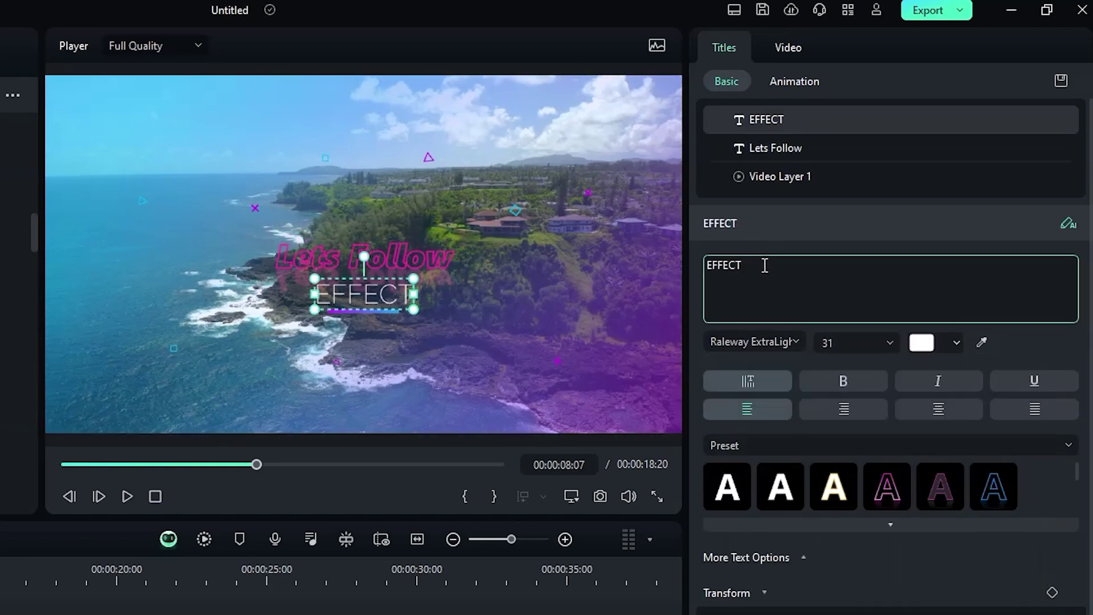
key("ctrl+a")
key("Delete")
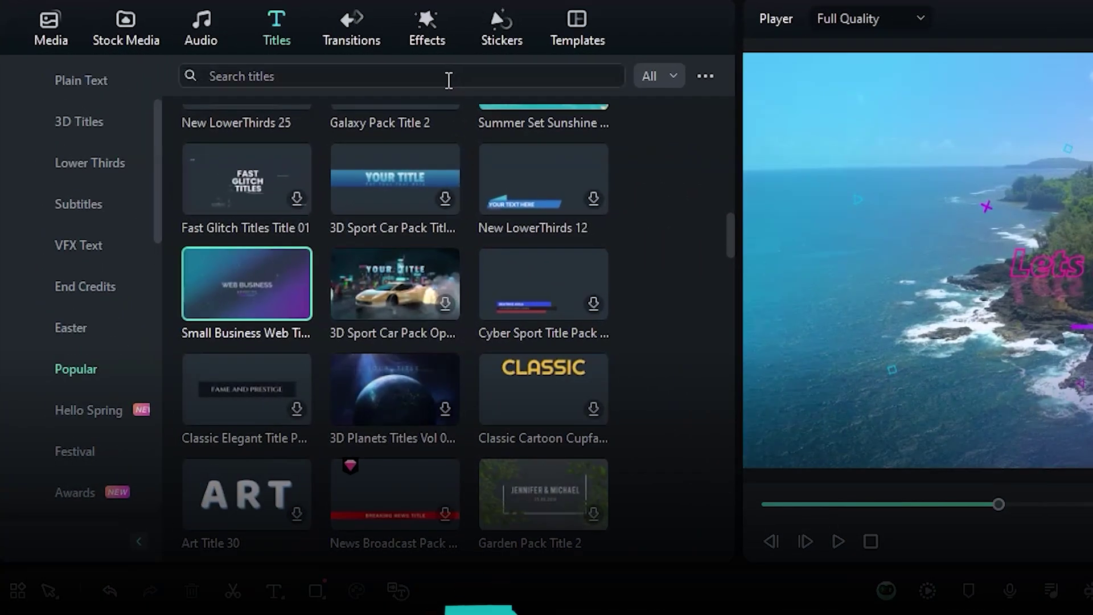
Drop Cinematic Digital Slide between the logo and drone clips and play it back.
left_click(318, 26)
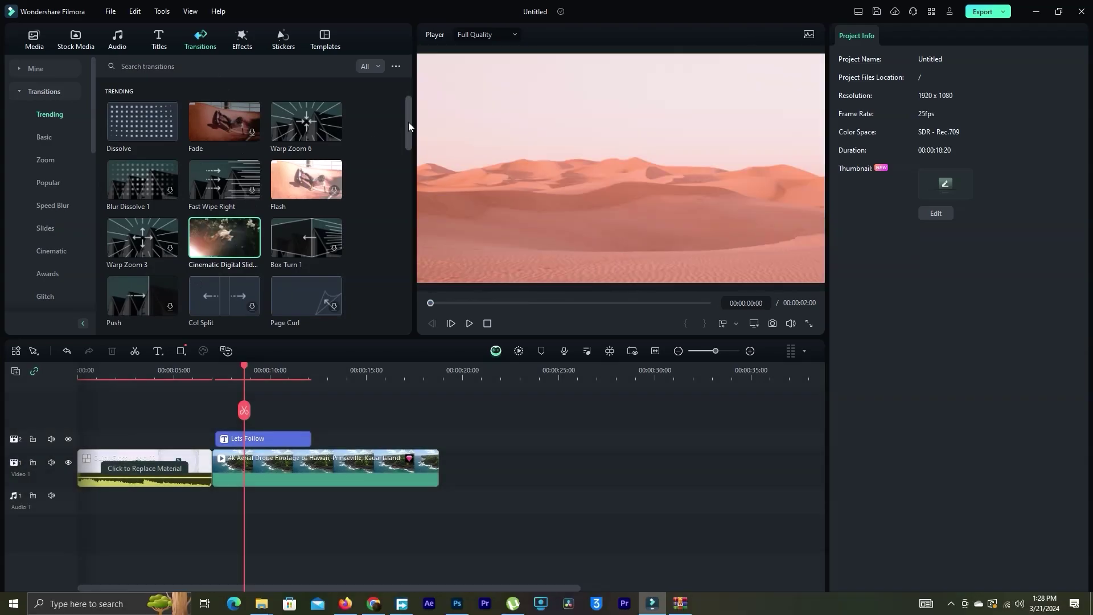
left_click_drag(225, 112, 199, 475)
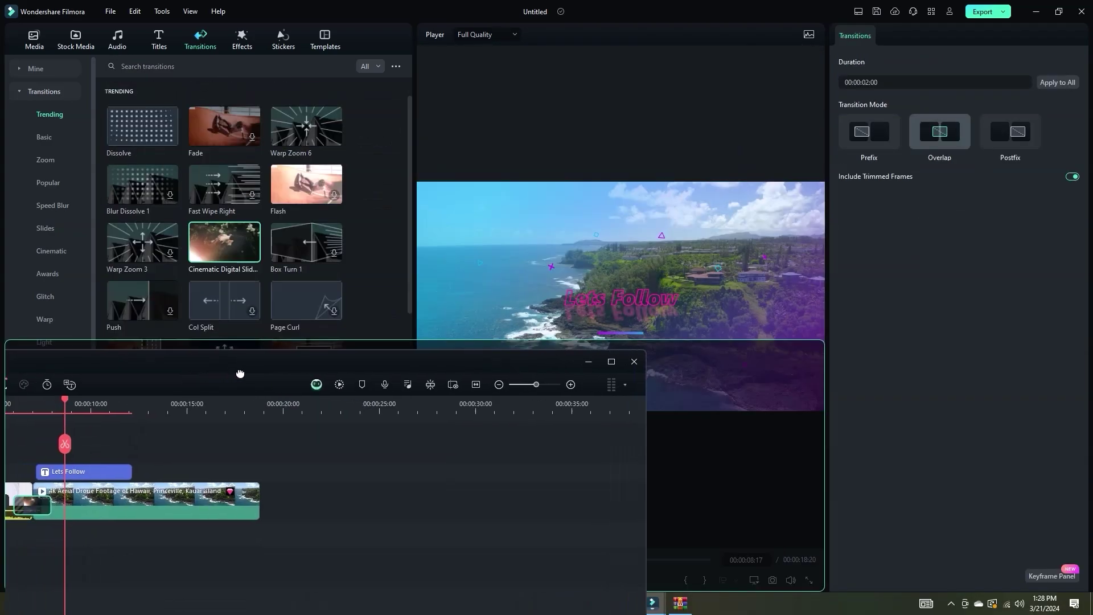
left_click_drag(244, 369, 189, 369)
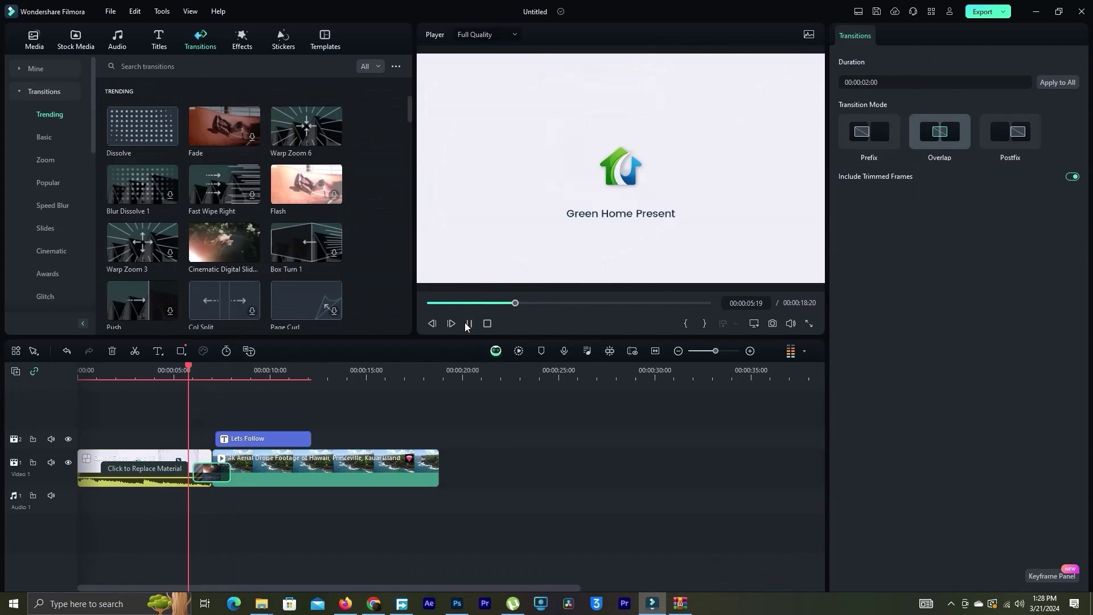
key("space")
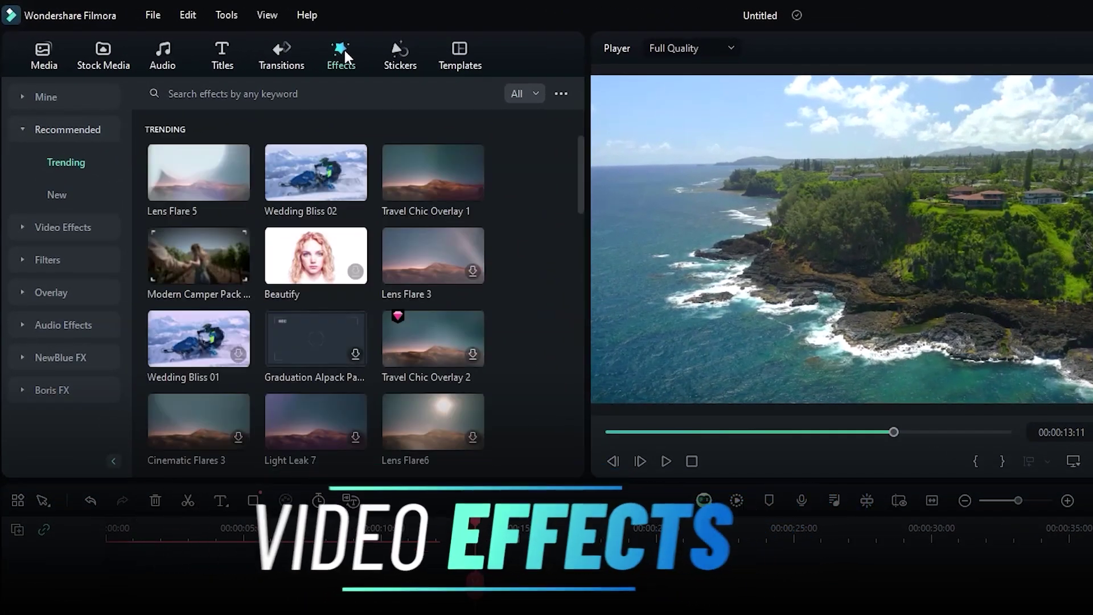
Preview trending video effects, including Green Field, in the player.
left_click(194, 256)
left_click(199, 419)
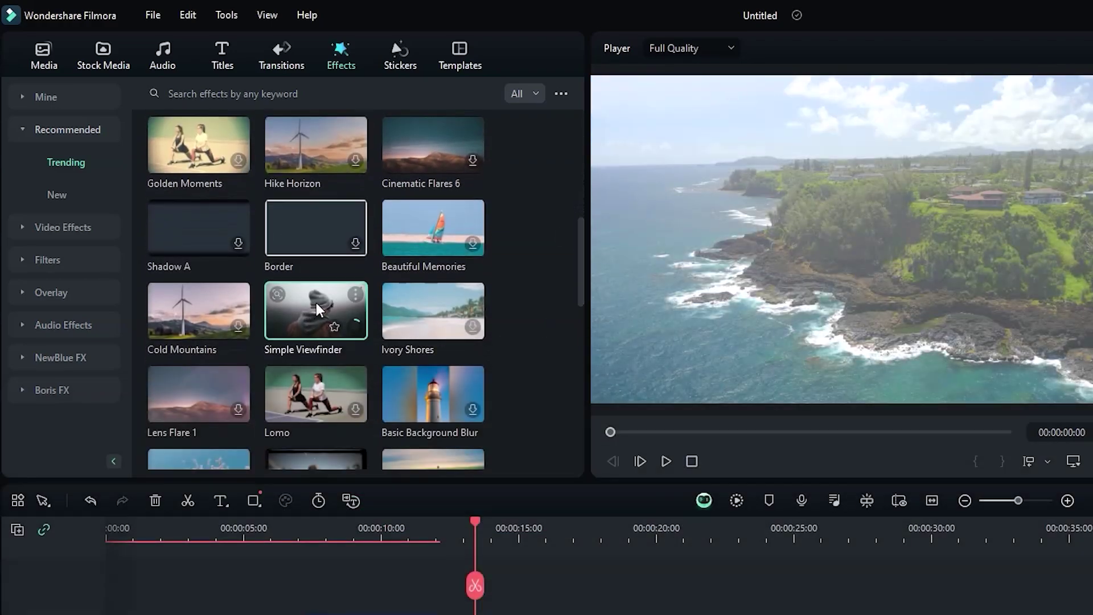
scroll(318, 309, "down", 3)
left_click(429, 233)
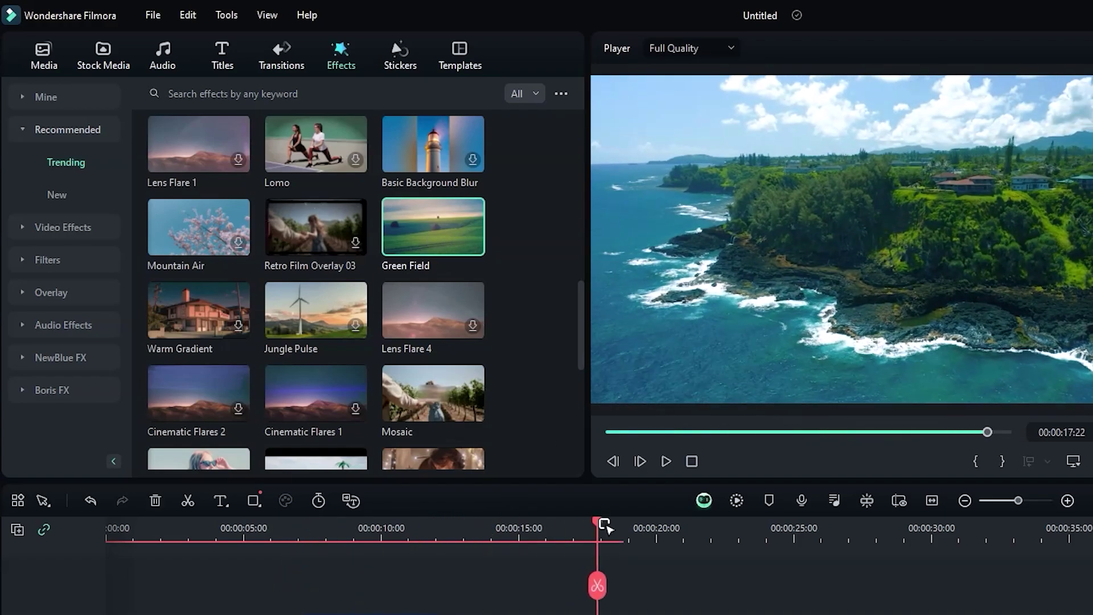
scroll(583, 367, "down", 5)
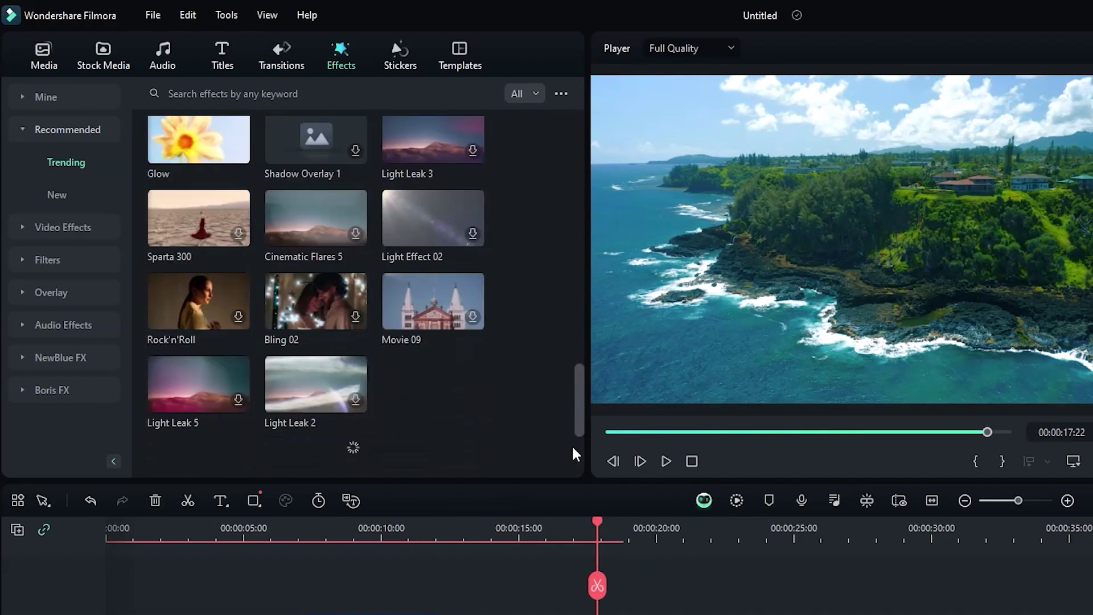
scroll(583, 368, "up", 5)
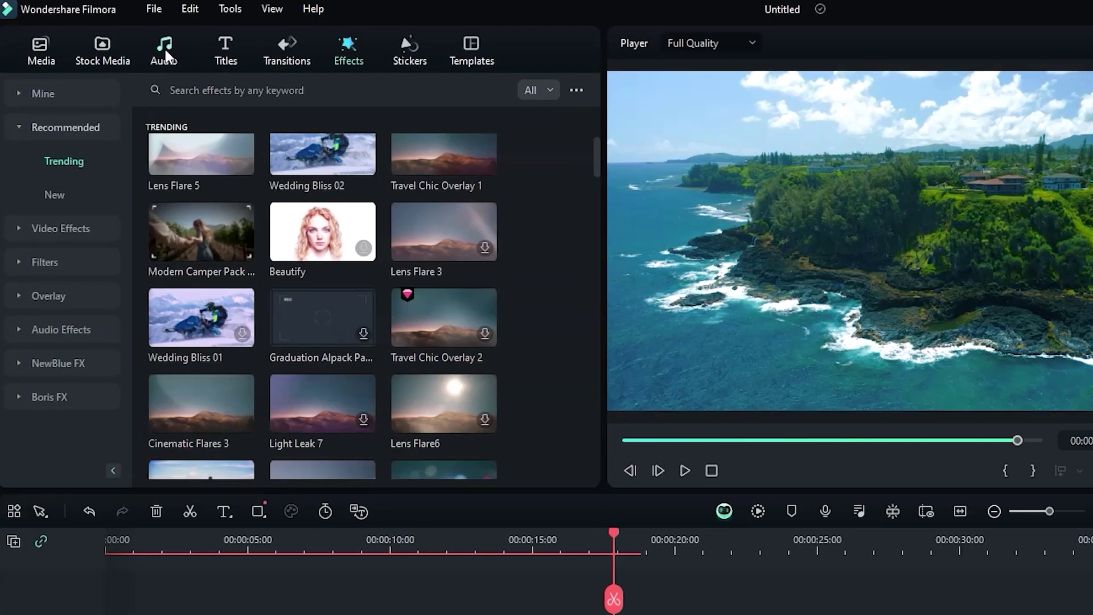
Add the Handcraft music track under the video and select it for adjustment.
left_click(117, 38)
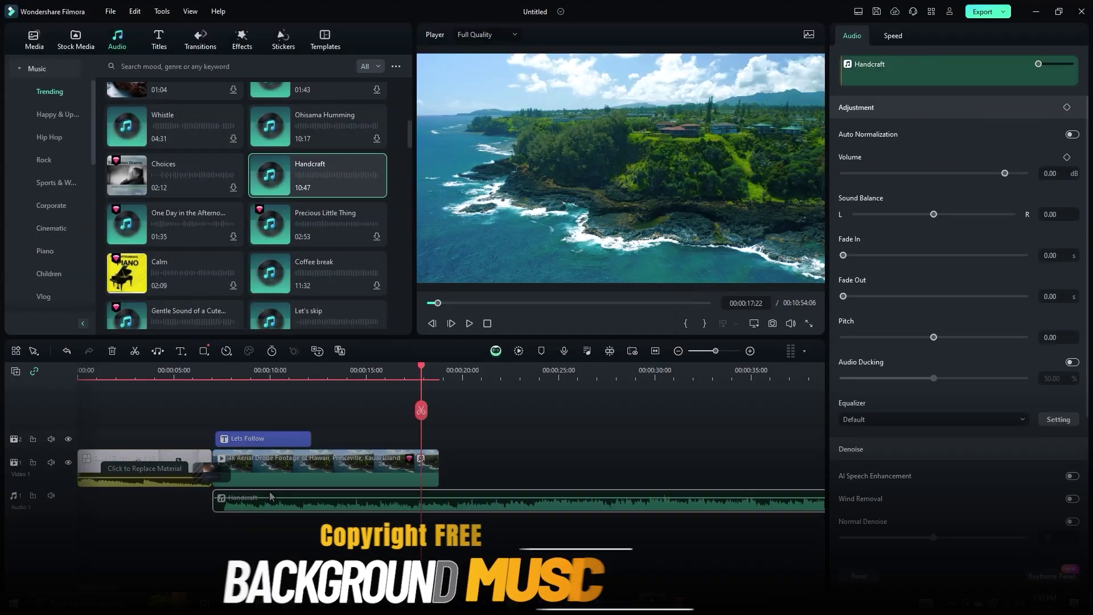
left_click(271, 496)
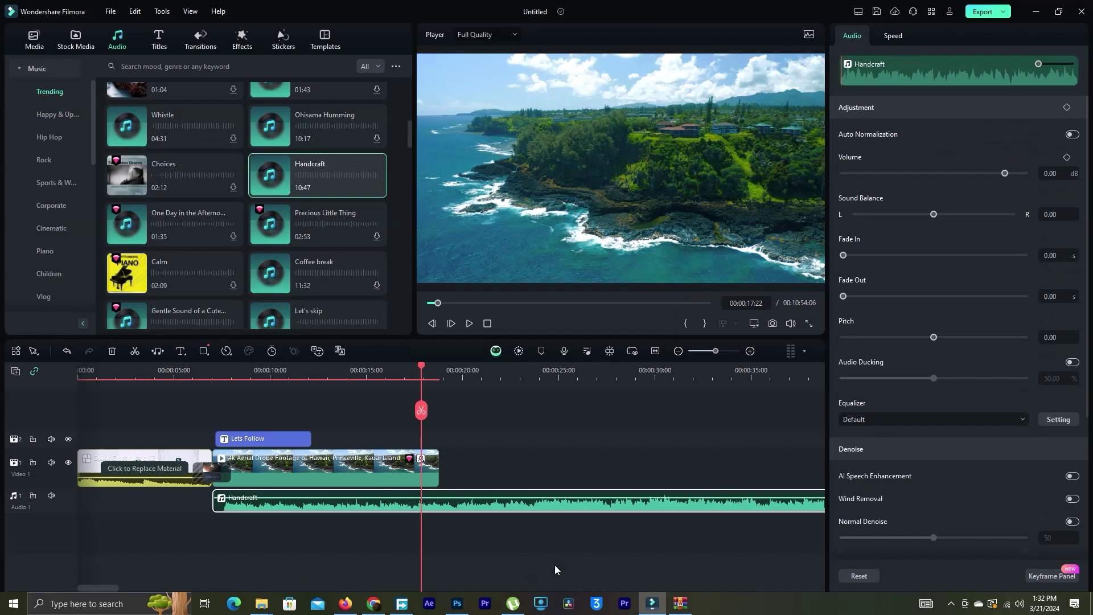
left_click_drag(422, 370, 183, 369)
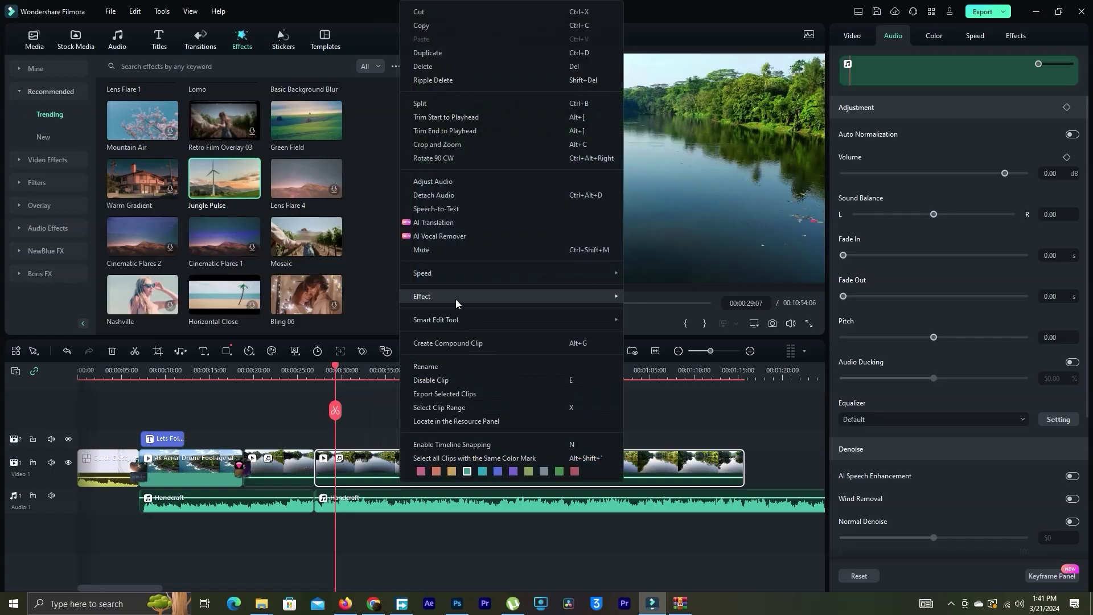
Set the river clip's speed to Fast.
mouse_move(472, 273)
left_click(667, 273)
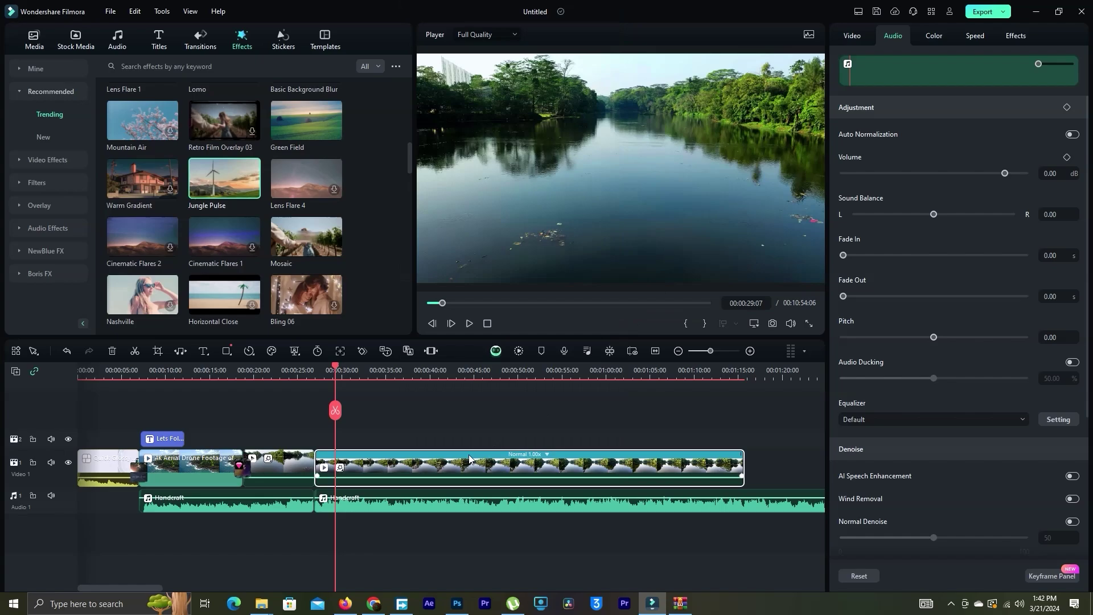
left_click(528, 455)
left_click(716, 529)
Play back the fast-motion river clip, then bring up Audio's AI Music tools.
left_click(309, 370)
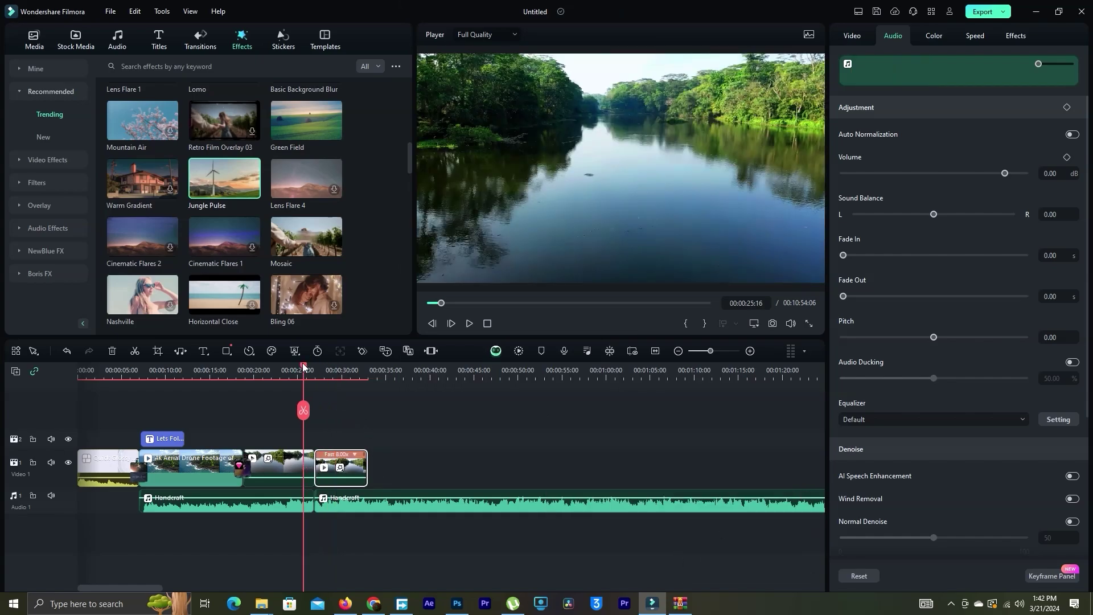
left_click(468, 324)
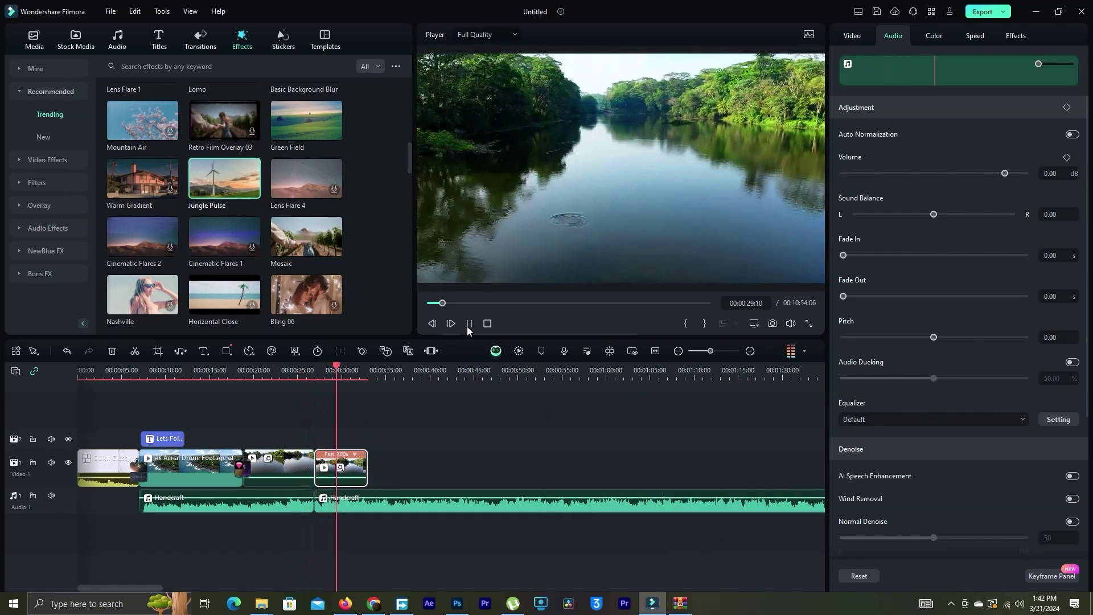
left_click(467, 326)
left_click(340, 370)
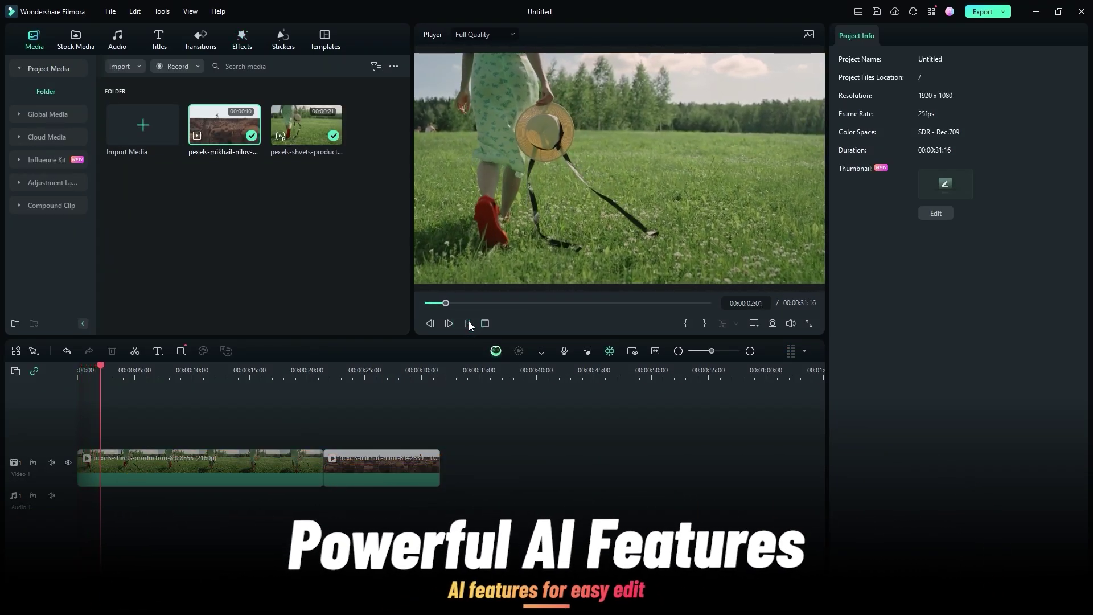
left_click_drag(450, 304, 423, 304)
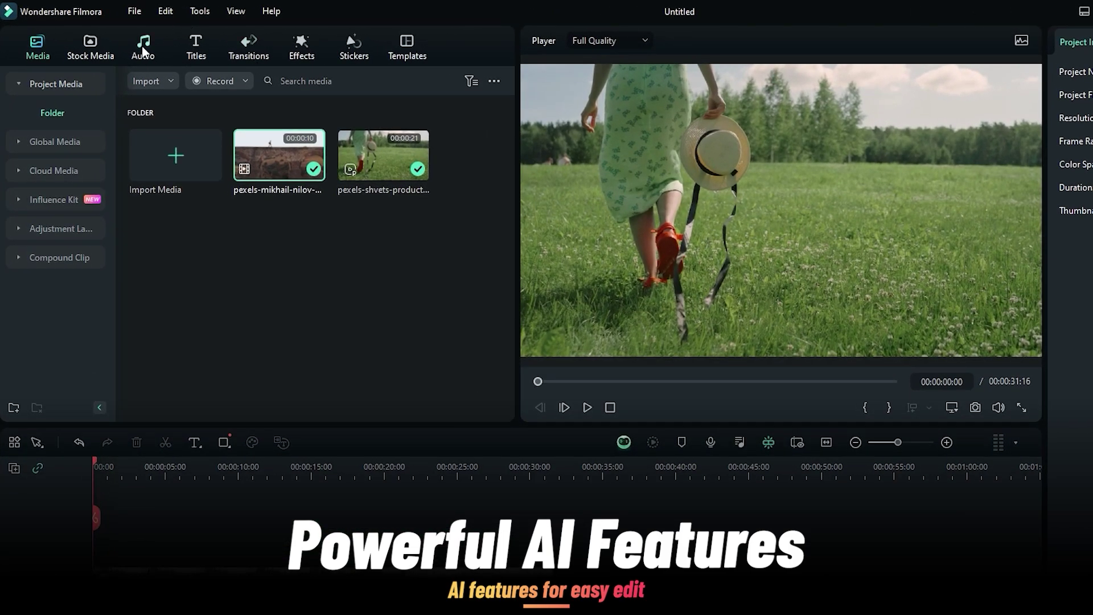
left_click(143, 48)
left_click(47, 113)
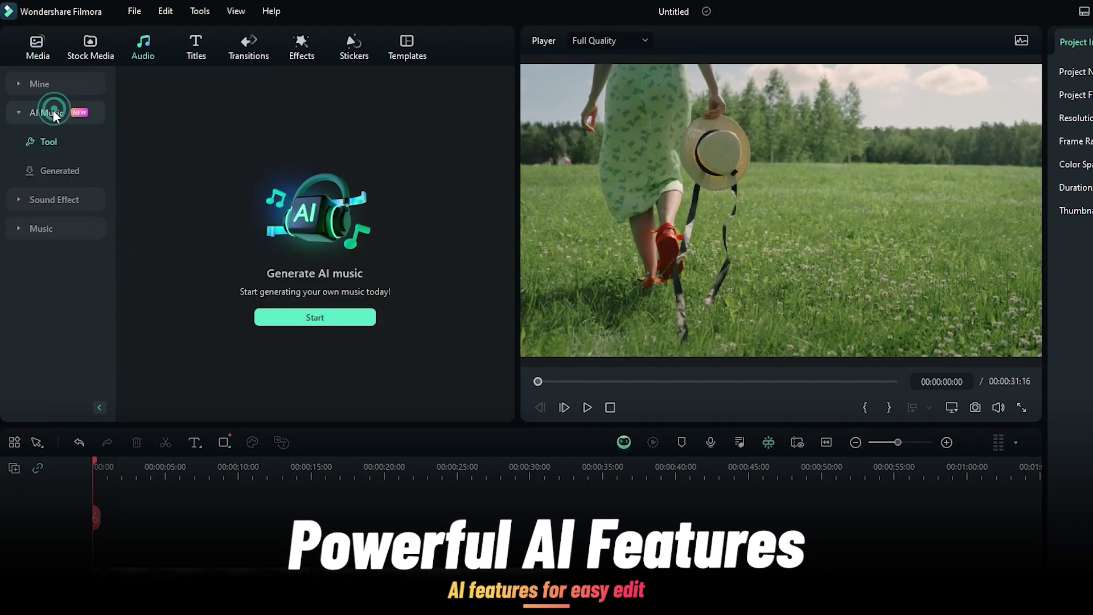
Generate AI music with Happy mood, Travel theme and World genre.
left_click(314, 317)
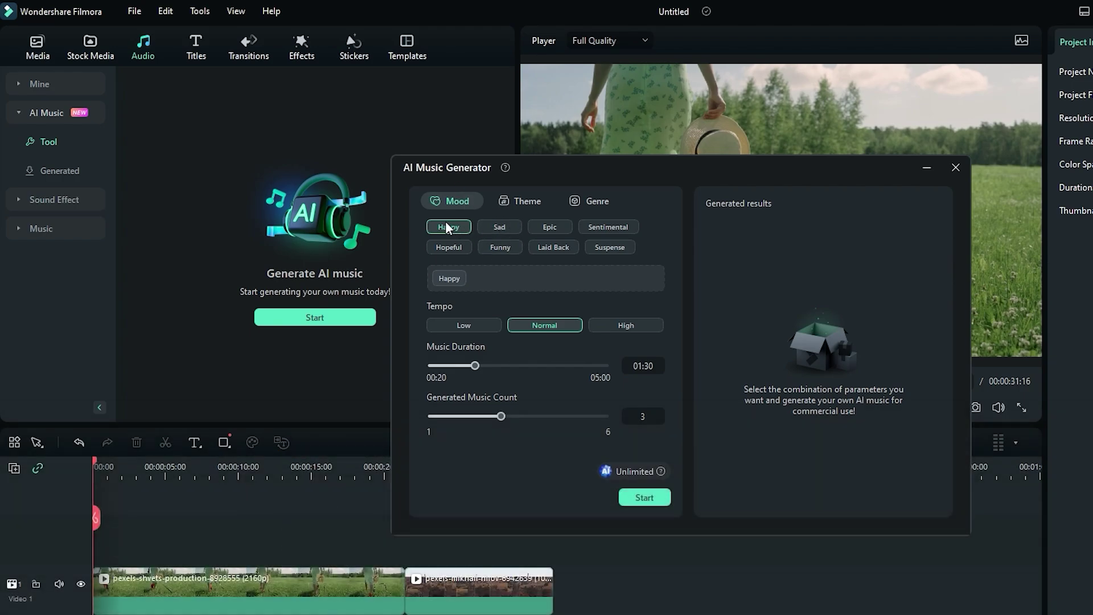
left_click(509, 202)
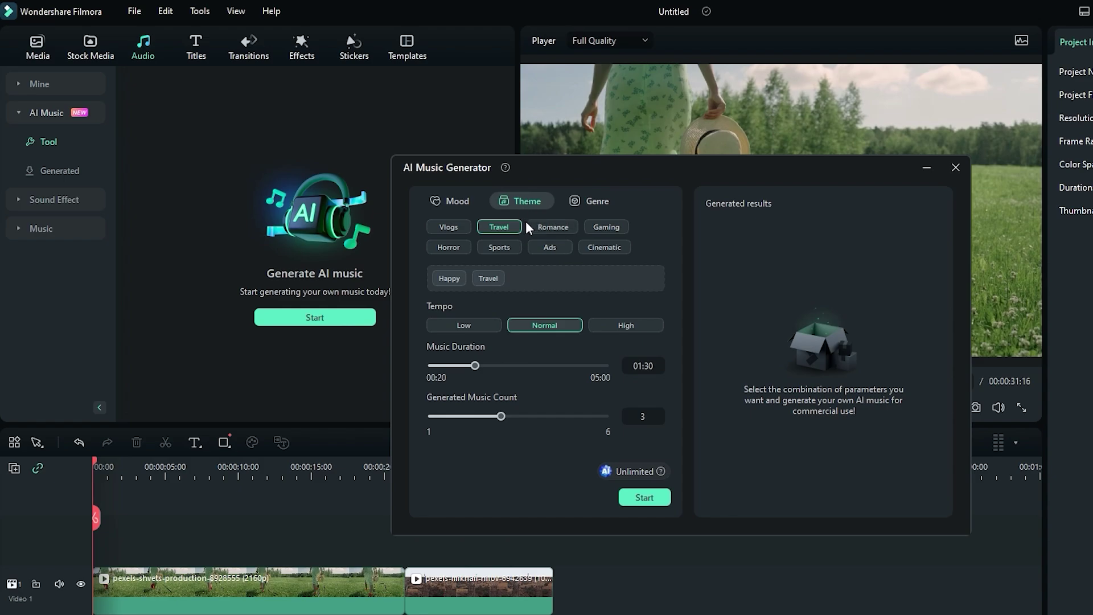
left_click(582, 200)
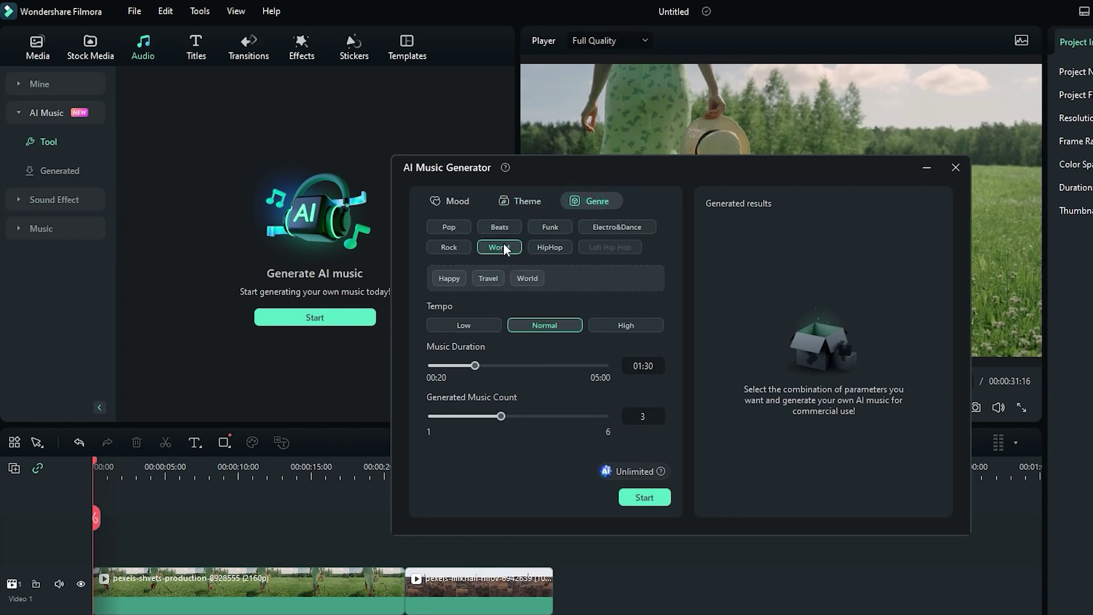
left_click(654, 498)
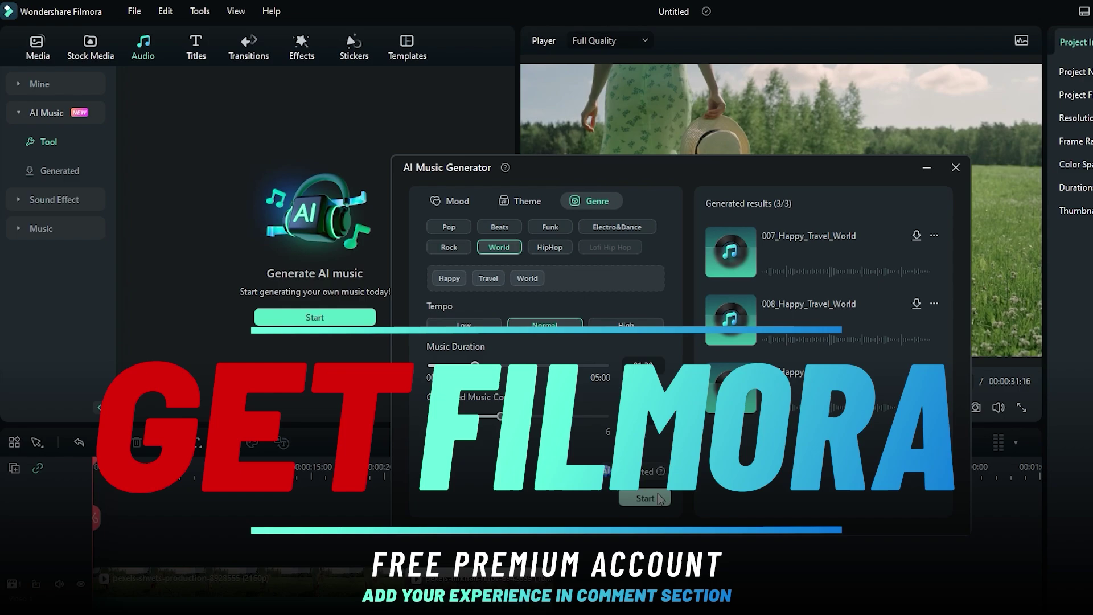
Play each of the three generated tracks, then replay the first.
left_click(858, 248)
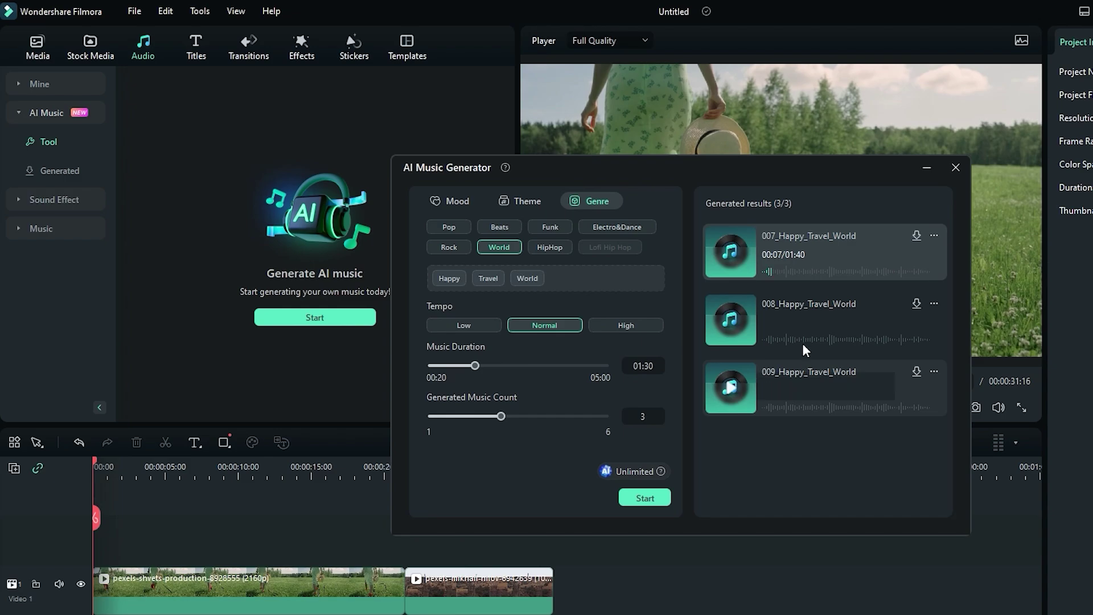
left_click(816, 298)
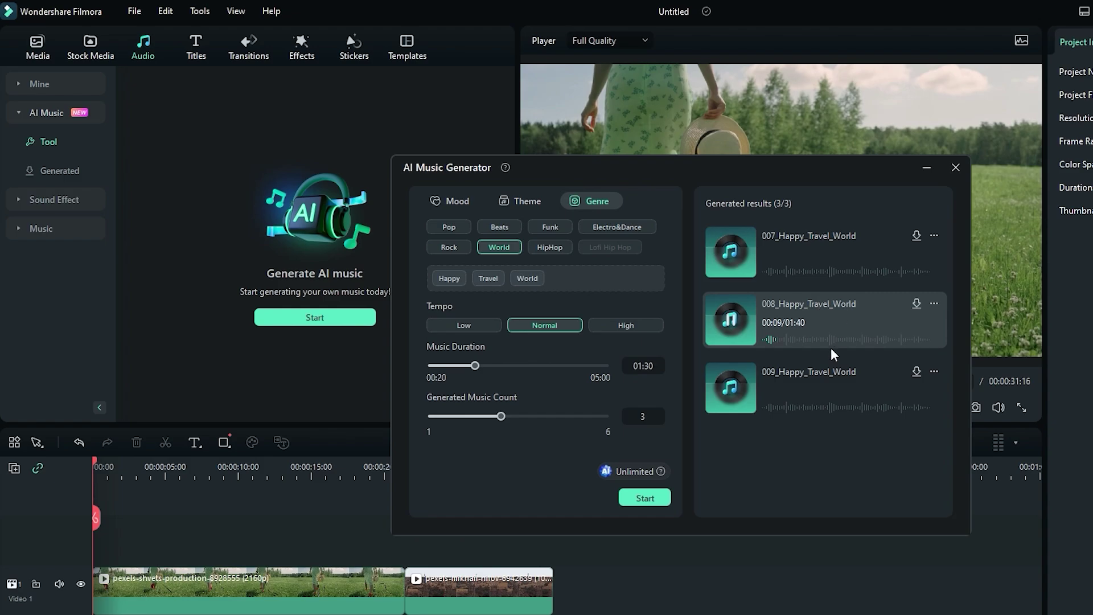
left_click(812, 398)
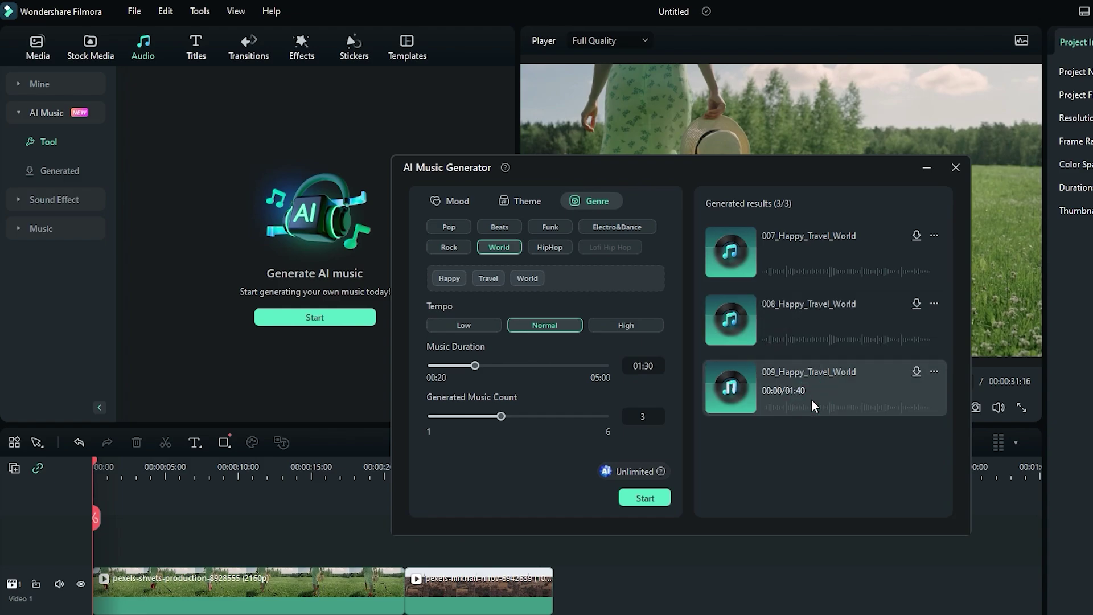
left_click(832, 246)
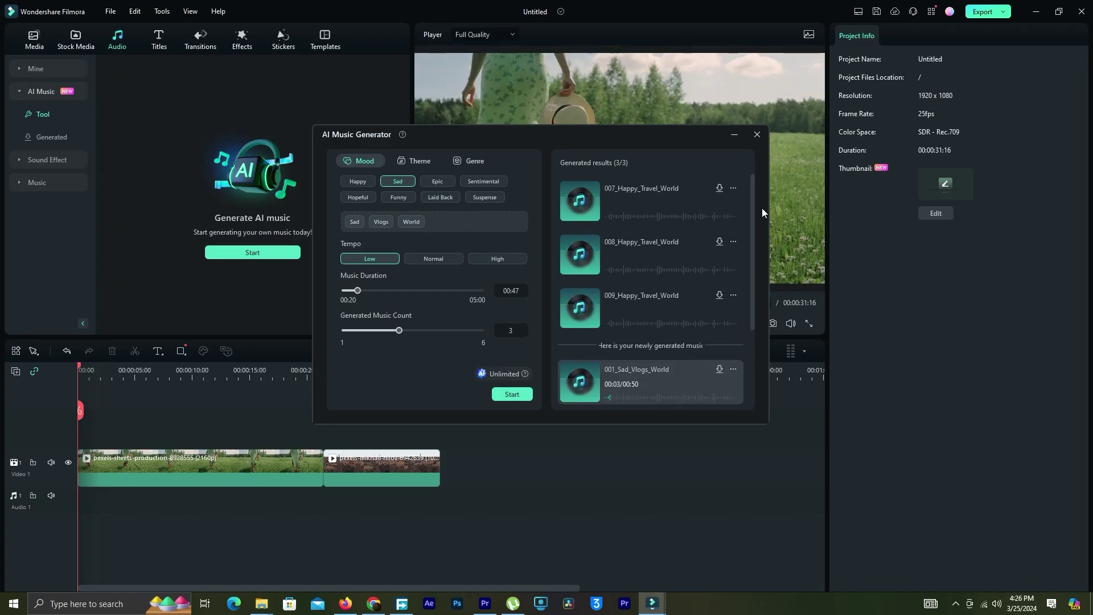
Add 007_Happy_Travel_World under the clips, close the AI Music generator, and preview the project.
left_click(666, 198)
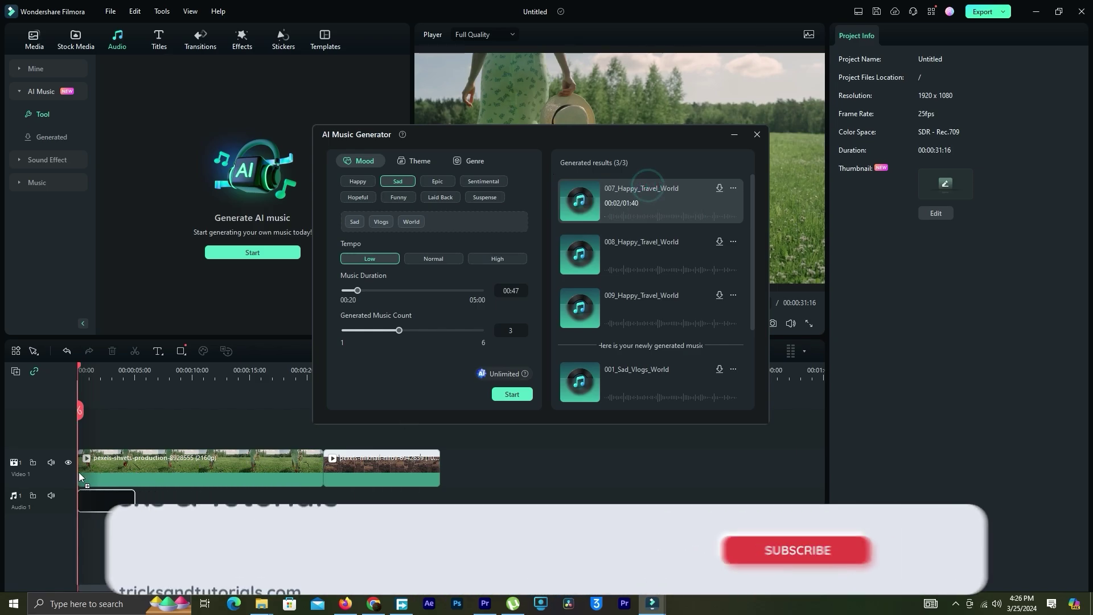
left_click_drag(80, 472, 79, 474)
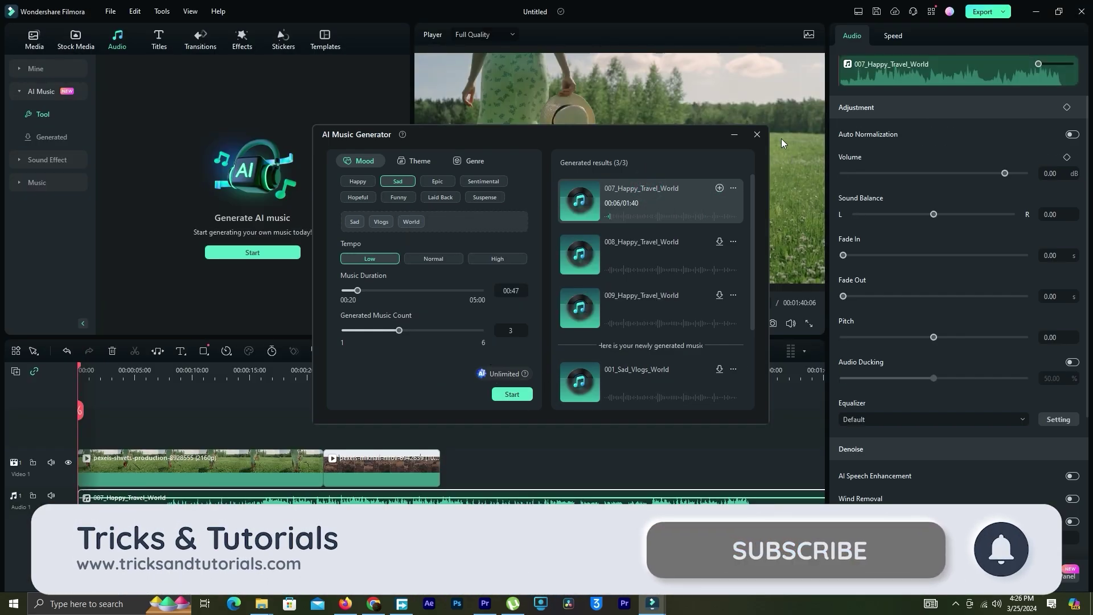
left_click(757, 134)
left_click(597, 285)
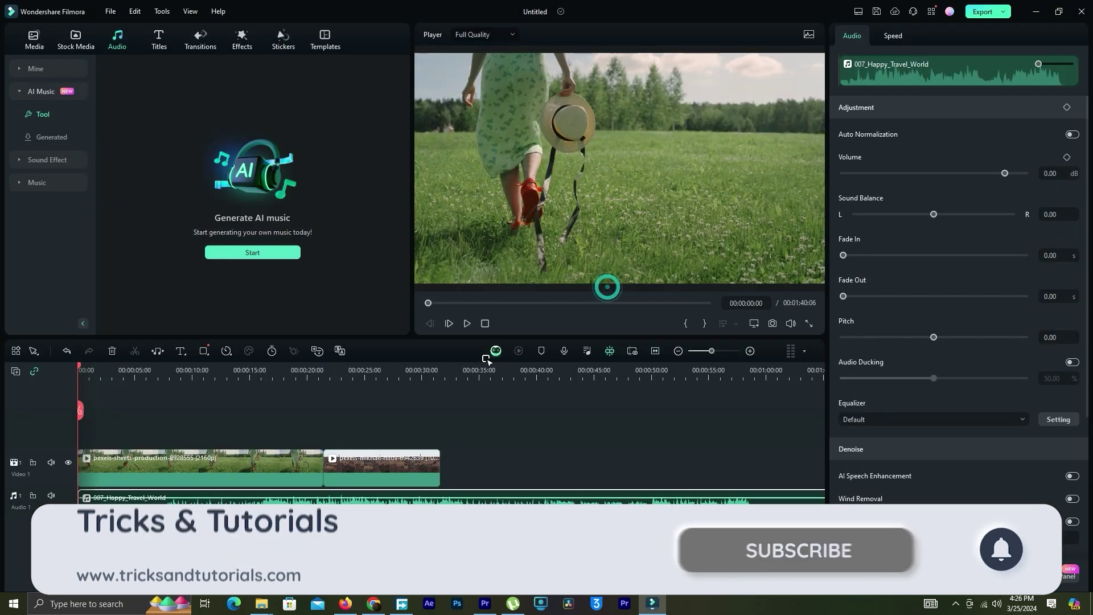
left_click(468, 323)
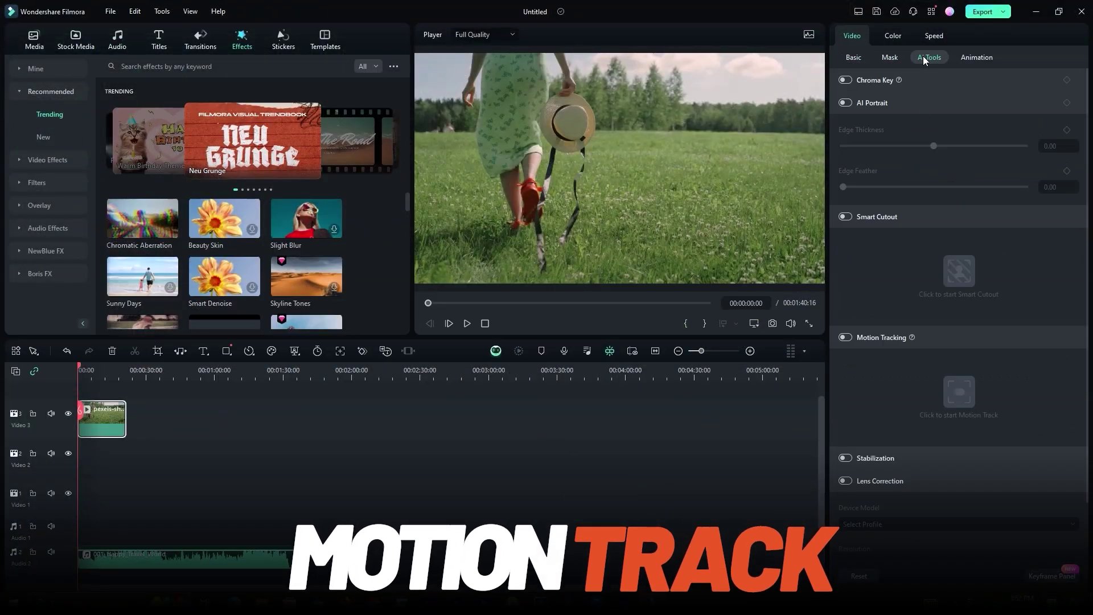
Position the motion tracking box over the hat in the park clip.
left_click(449, 322)
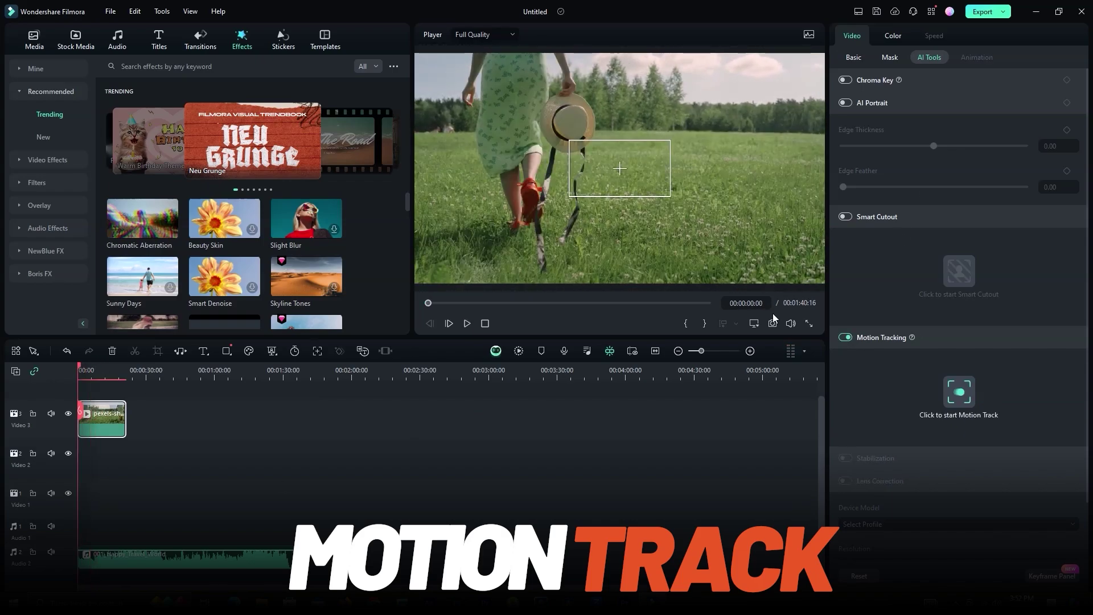
left_click_drag(647, 191, 621, 151)
left_click_drag(568, 124, 580, 129)
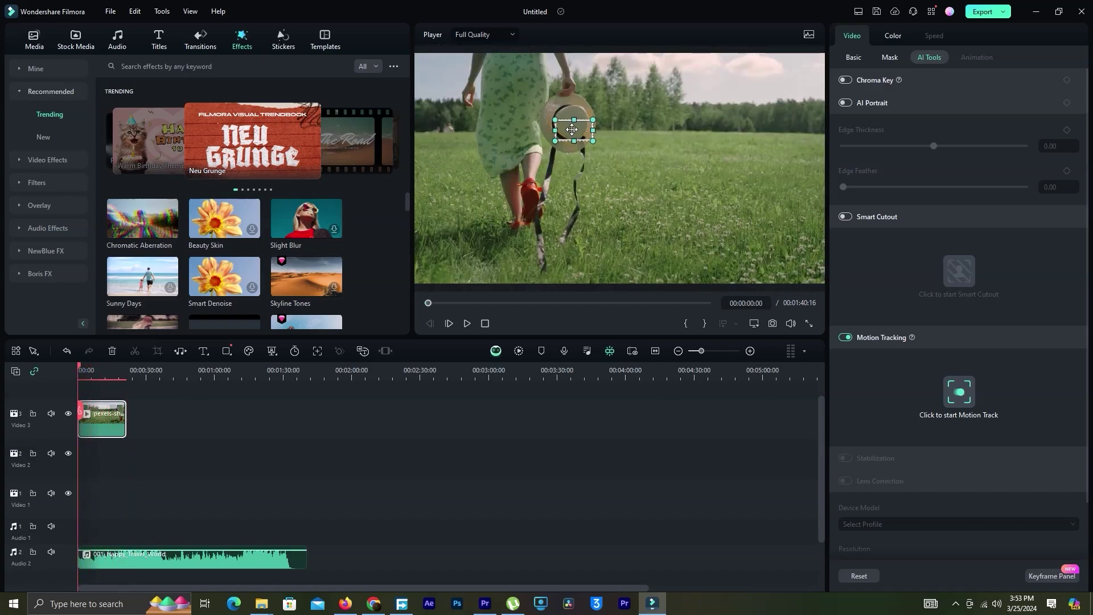
Run the motion track analysis on the hat and confirm it finished.
left_click(956, 393)
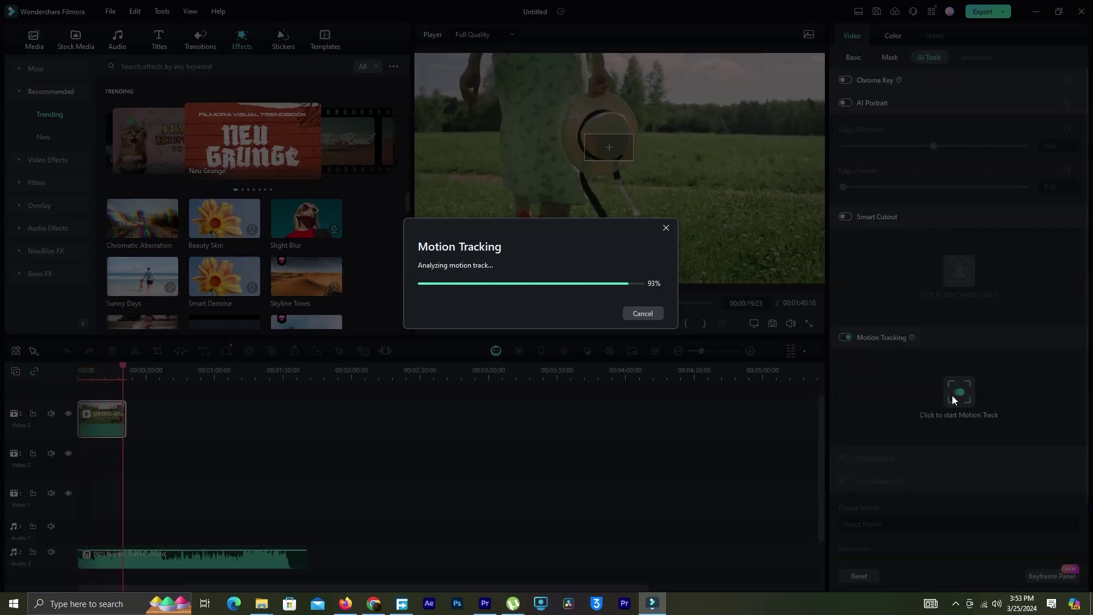
left_click(645, 308)
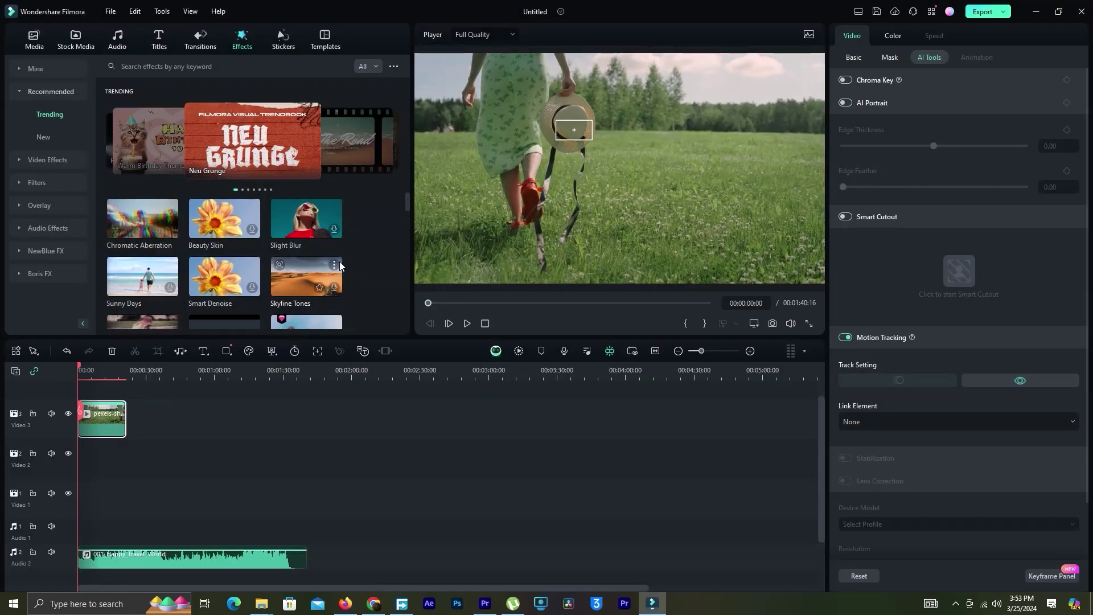
left_click(159, 38)
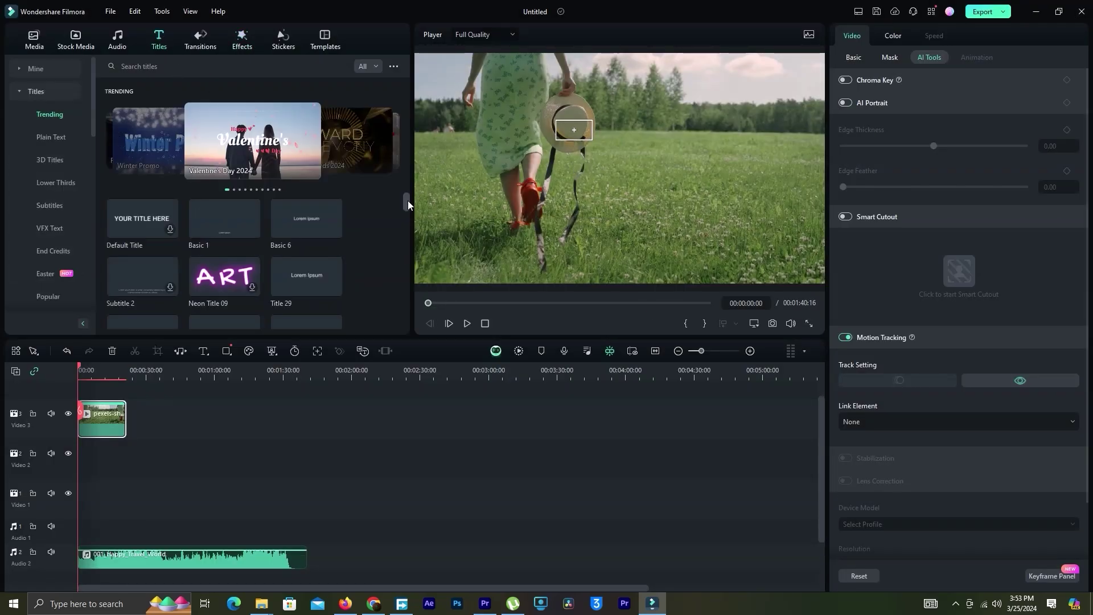
Add the Share1 sticker above the park clip, then shrink it and move it lower-left.
left_click(283, 38)
scroll(257, 214, "down", 3)
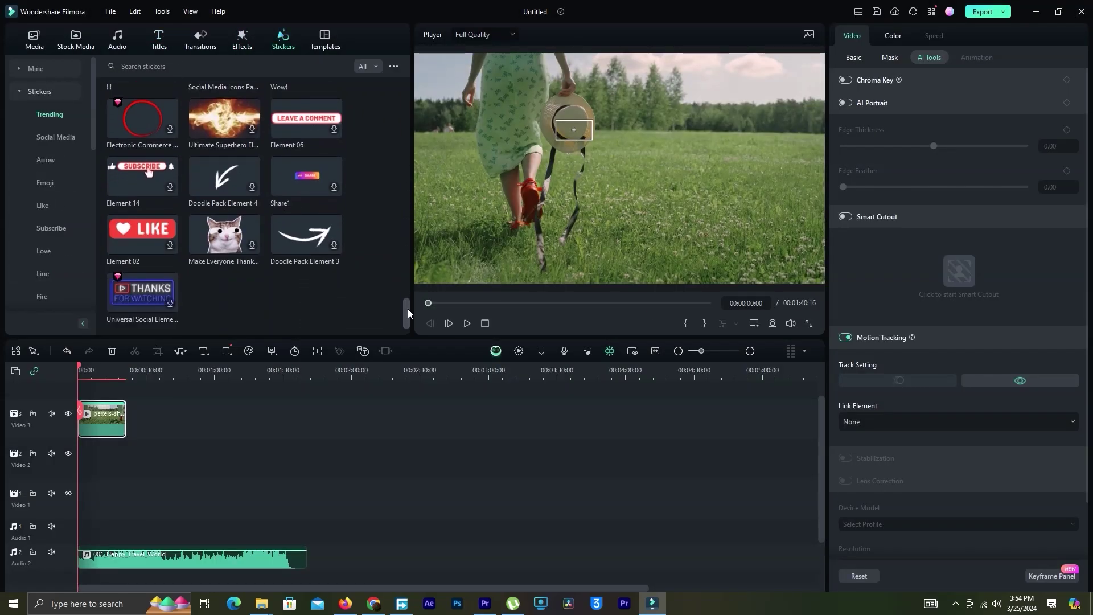
left_click(315, 165)
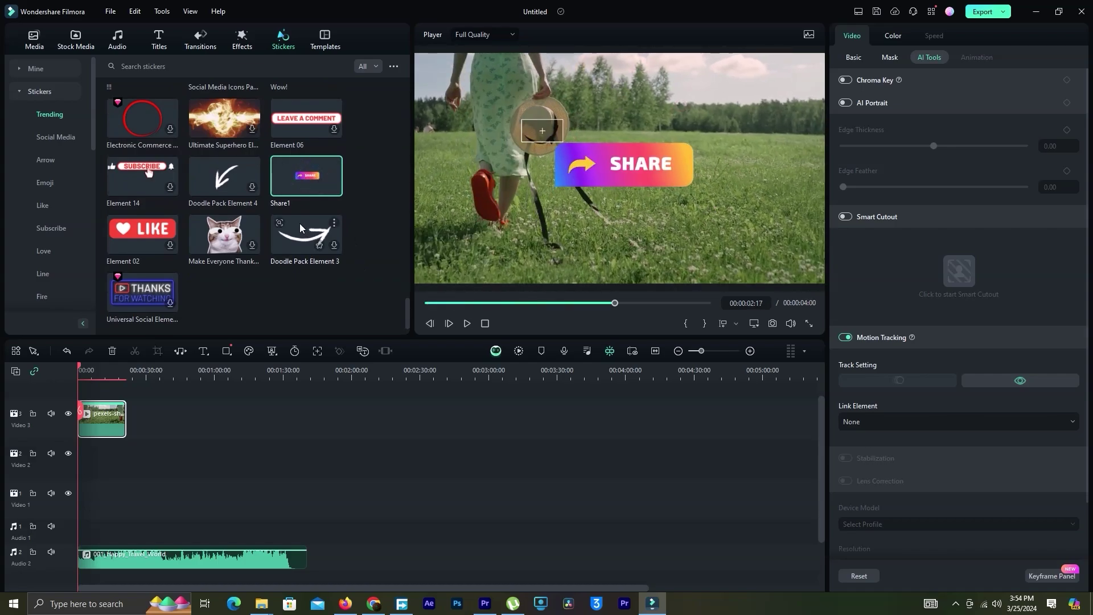
left_click_drag(306, 176, 103, 398)
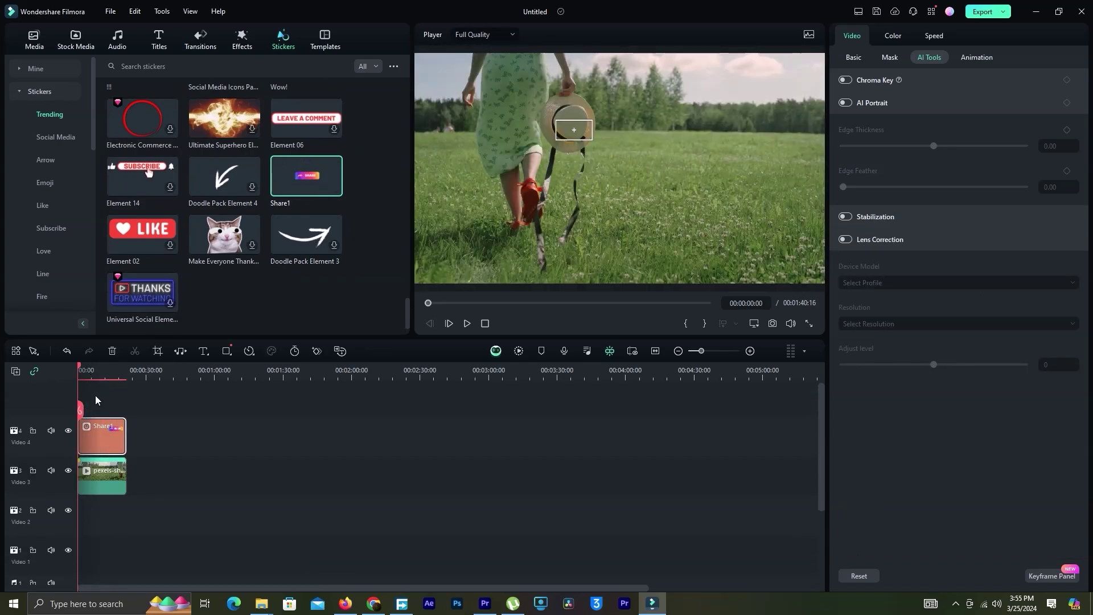
left_click(467, 324)
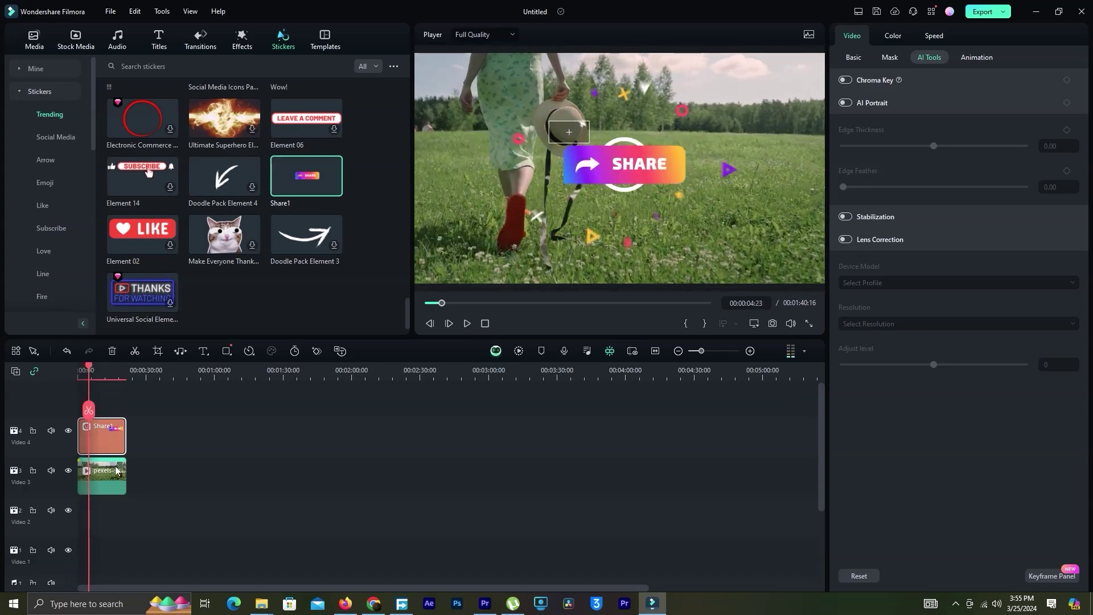
left_click_drag(649, 162, 599, 223)
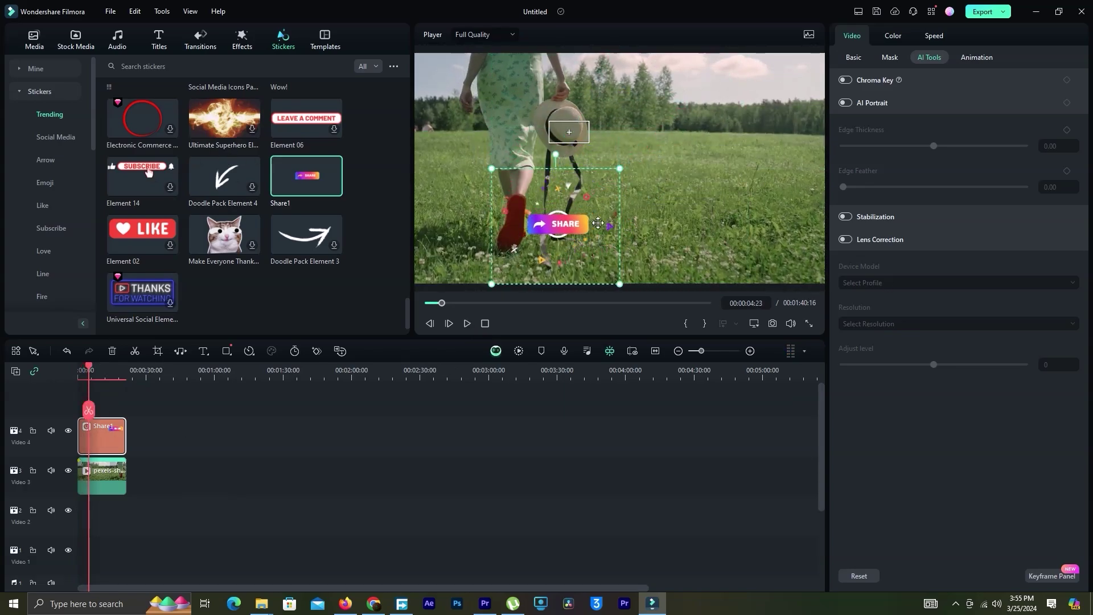
Set the park clip's Link Element to Share1 and replay to watch it follow the hat.
left_click(108, 480)
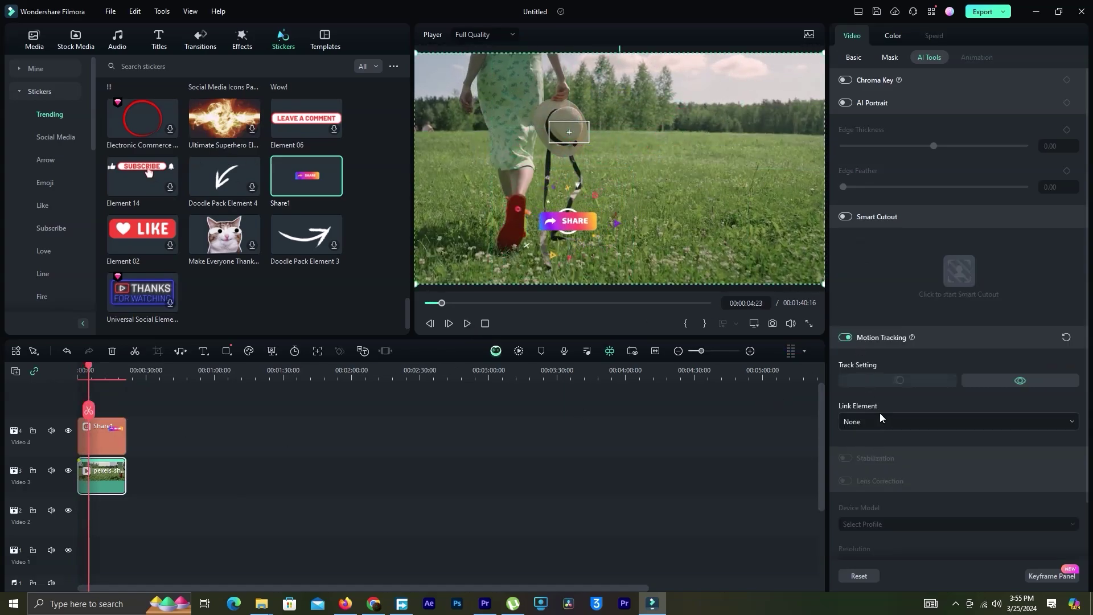
left_click(927, 421)
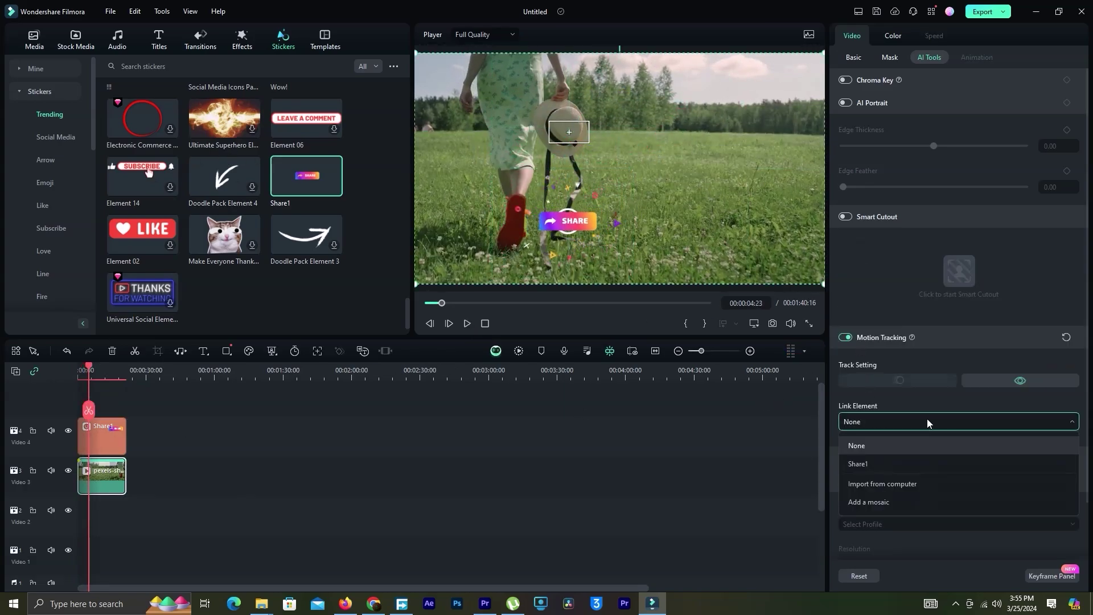
left_click(876, 464)
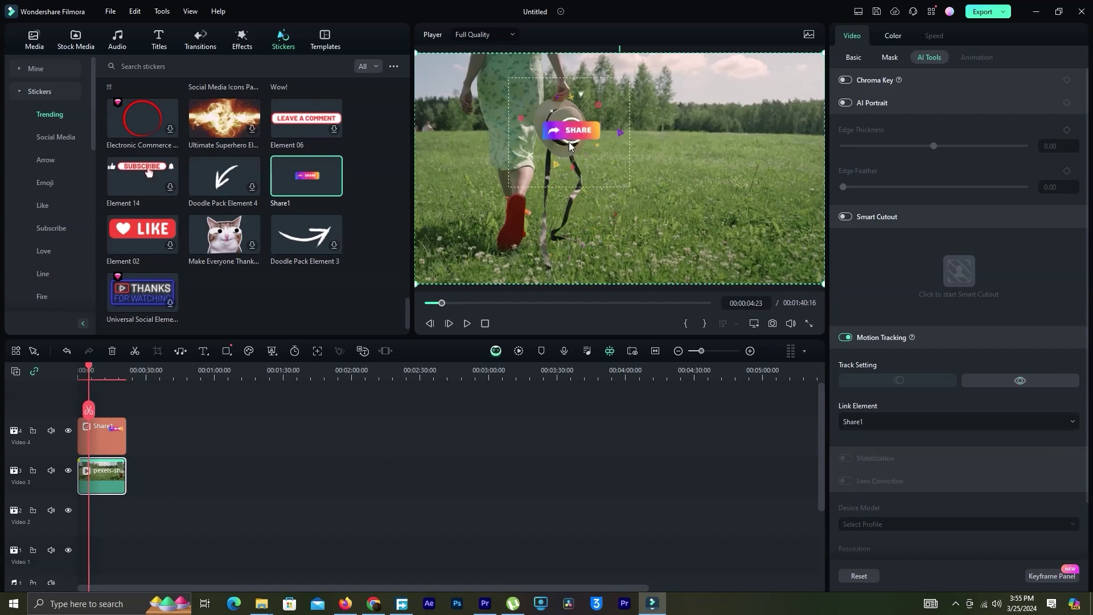
left_click(81, 369)
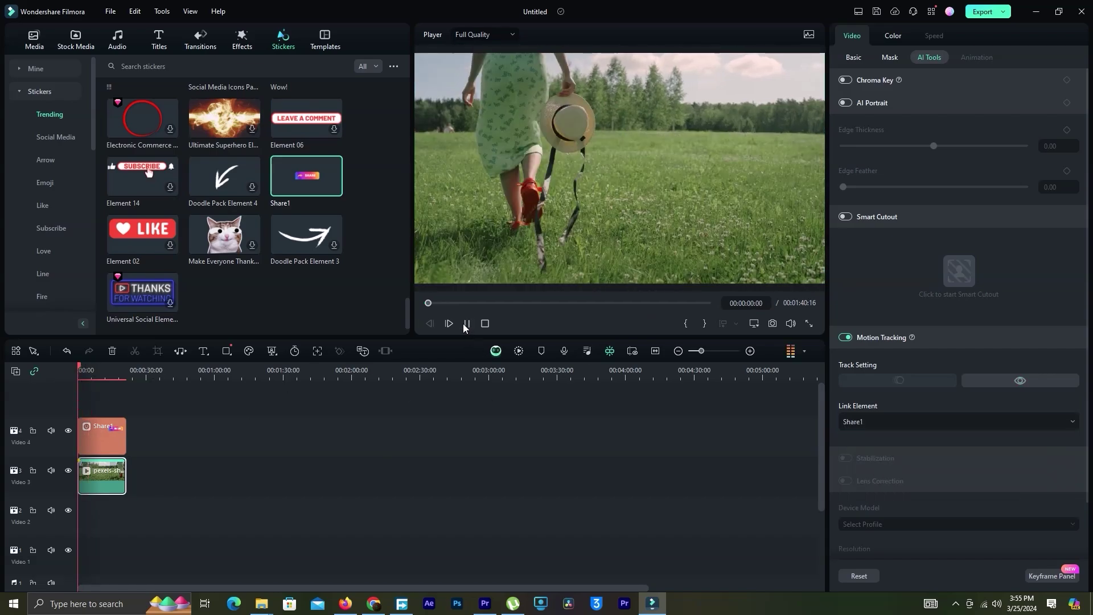
left_click(465, 325)
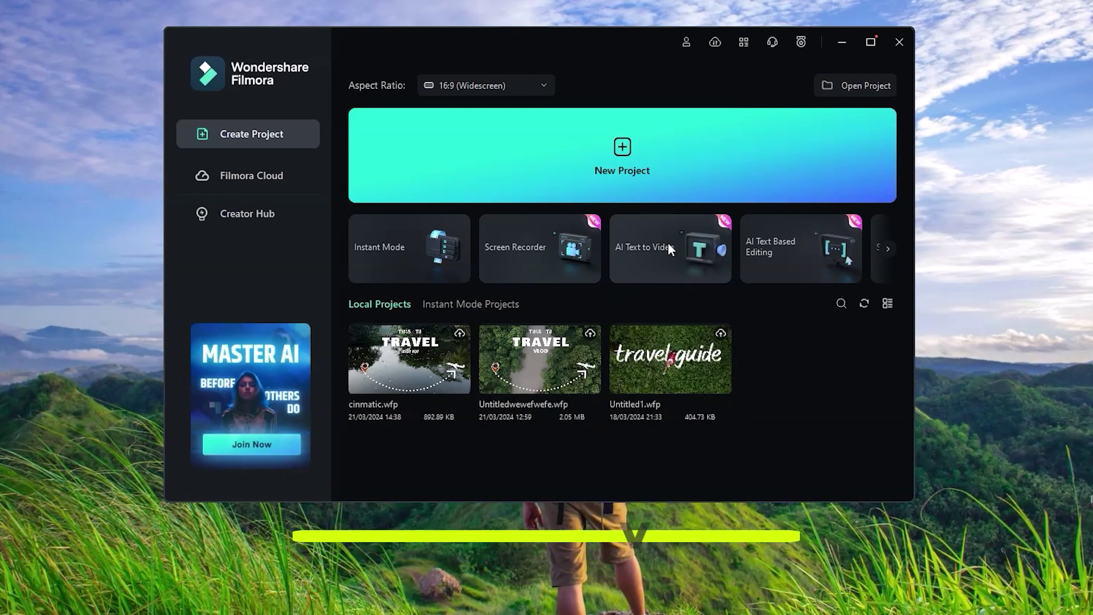
Start an AI Text to Video project with AI-generated Informative/explanatory article text.
left_click(667, 246)
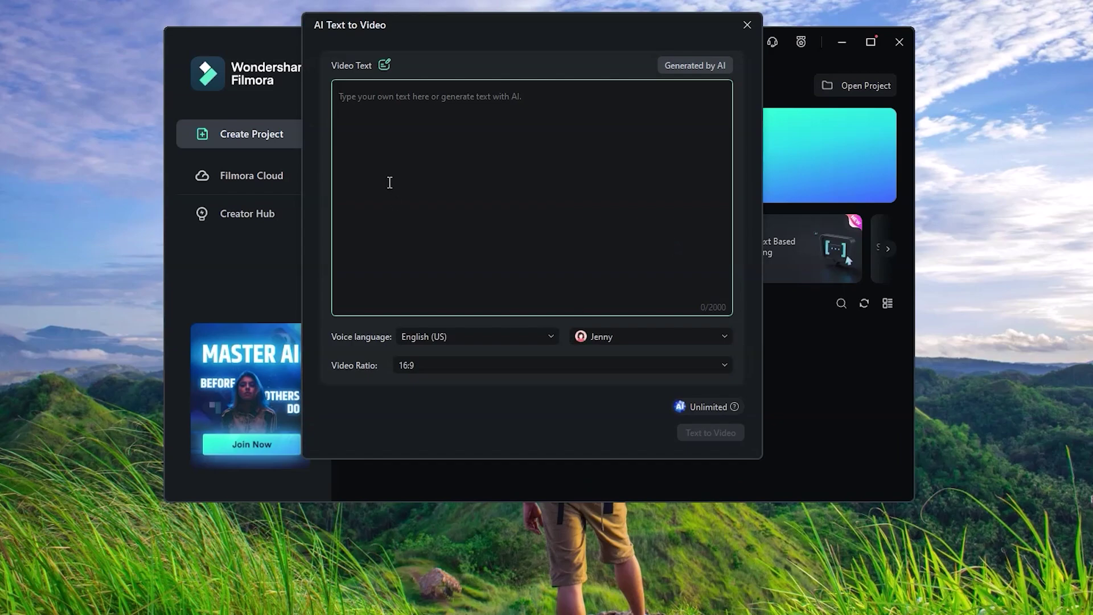
left_click(696, 64)
left_click(531, 88)
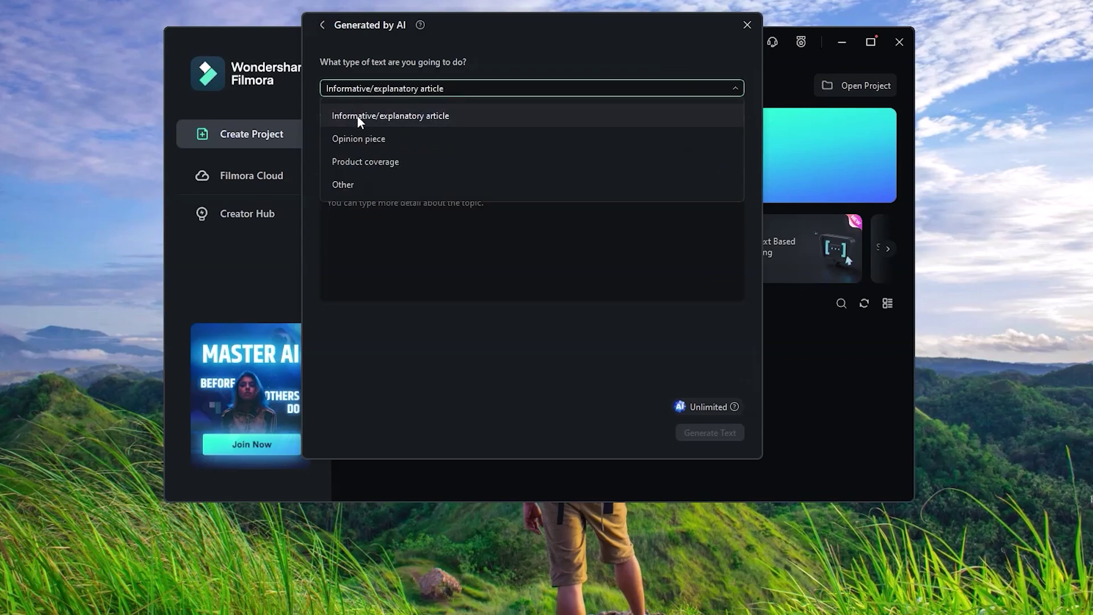
left_click(400, 164)
Enter the best-countries-to-visit-on-a-budget topic and details, then generate the article.
left_click(420, 143)
type("how to get")
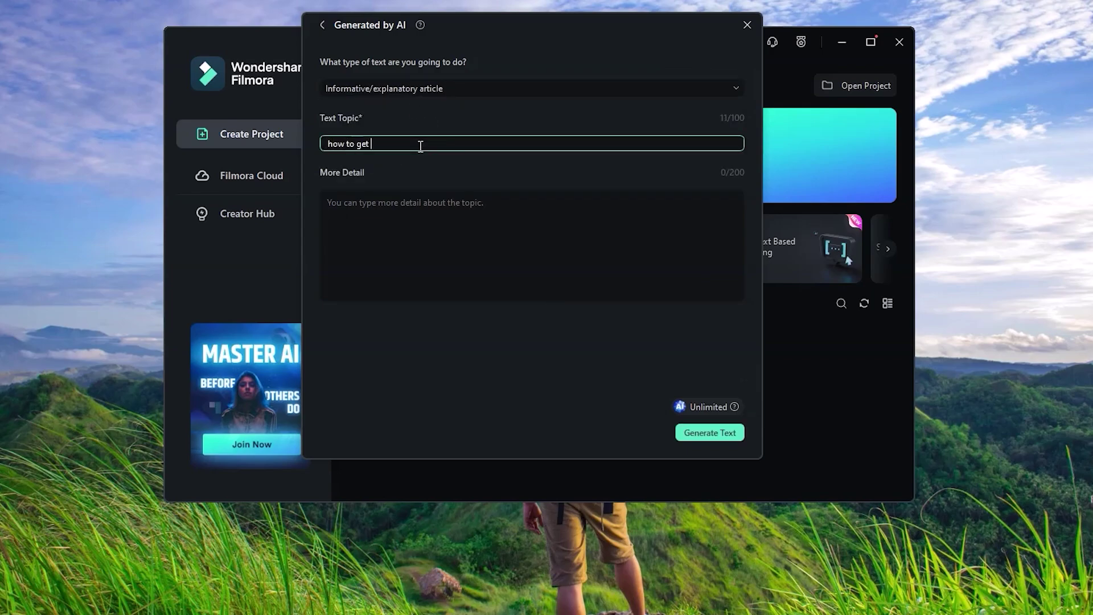
key("ctrl+a")
key("BackSpace")
type("Mos")
key("BackSpace")
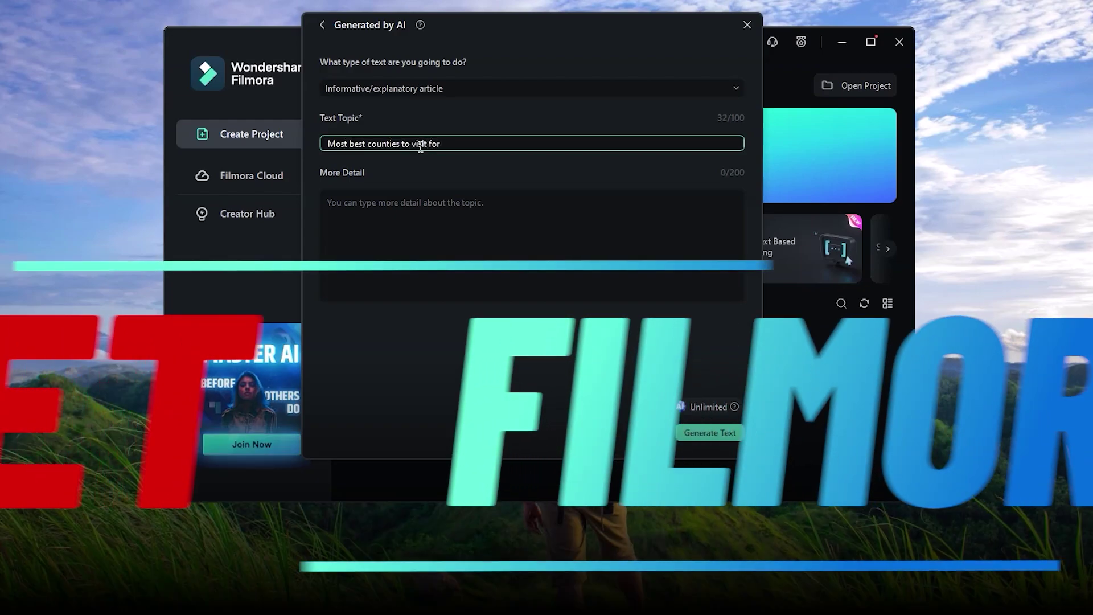
left_click(443, 244)
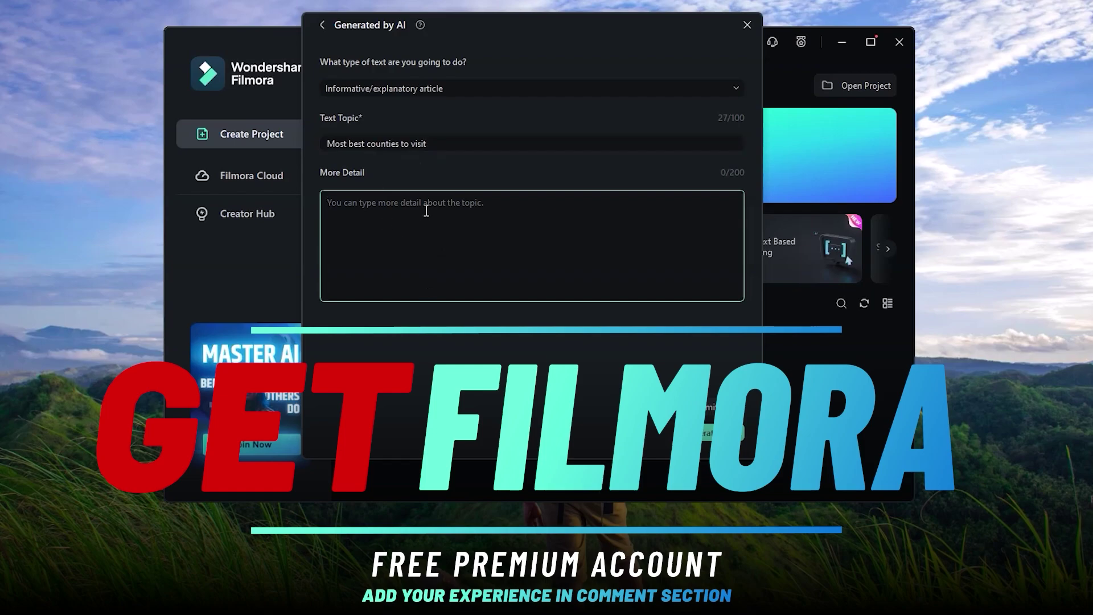
type("what country best for visit with mimium cost. enviroment facturs. culture.")
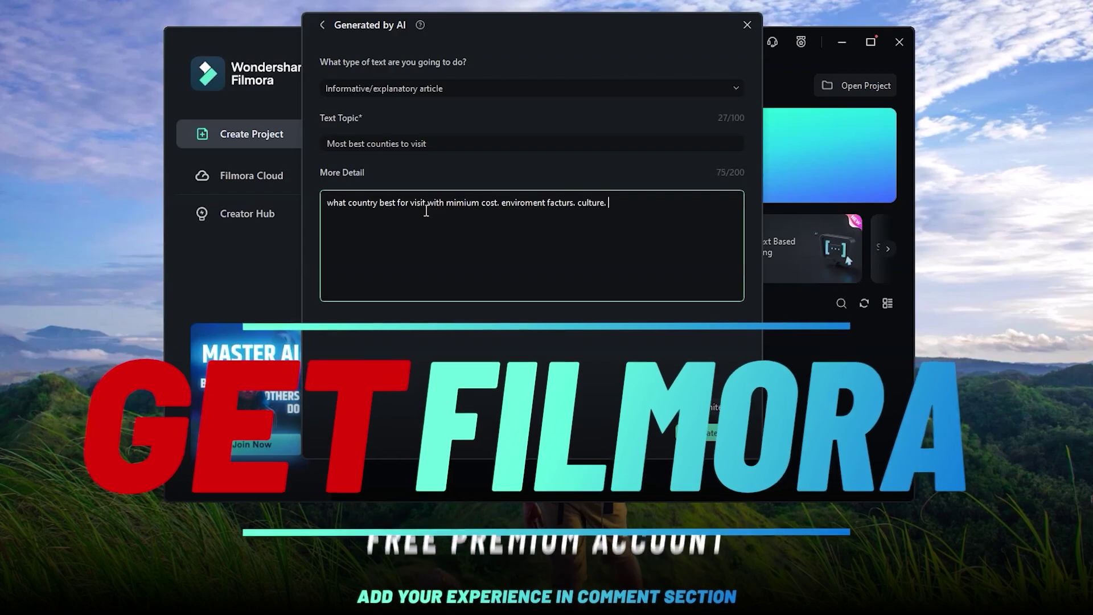
type(", and how to visit there, people and forest in their")
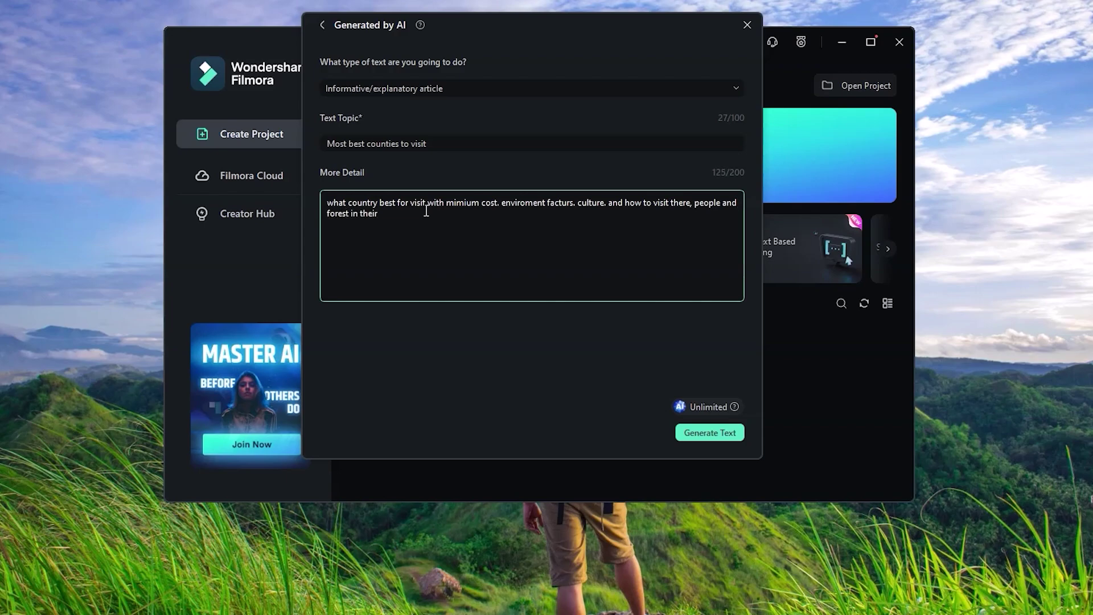
left_click(709, 432)
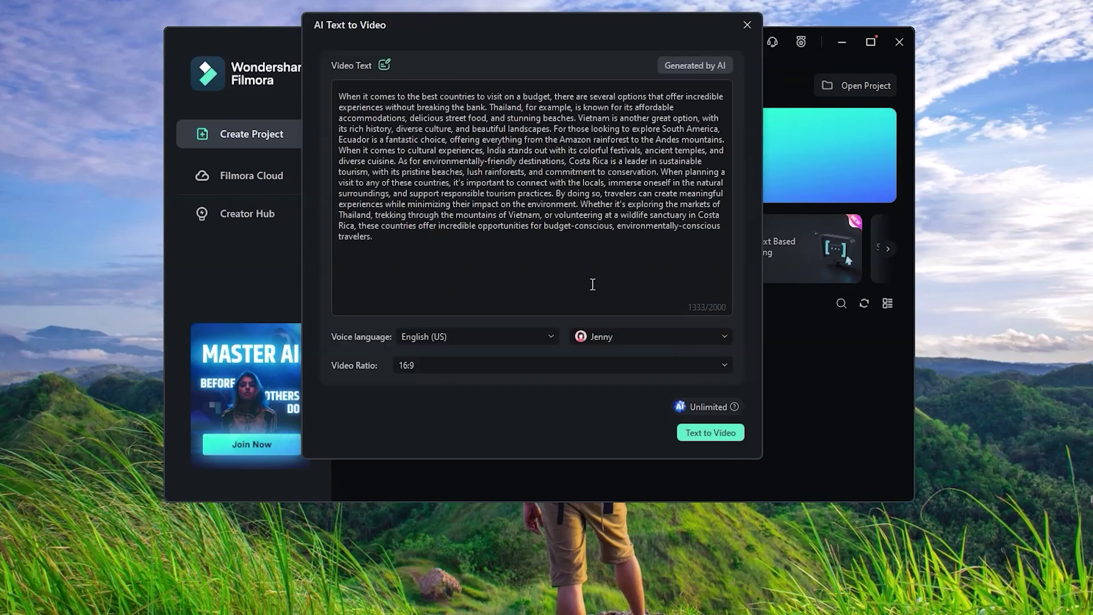
Set the narration voice to Jason, convert the script to video, and play it.
left_click(649, 336)
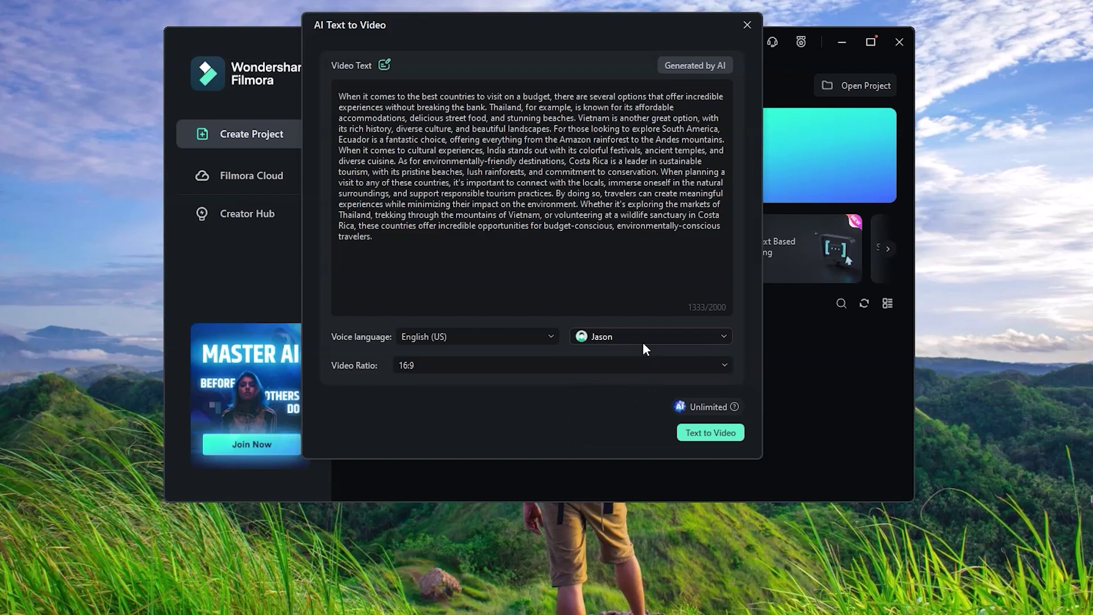
left_click(693, 436)
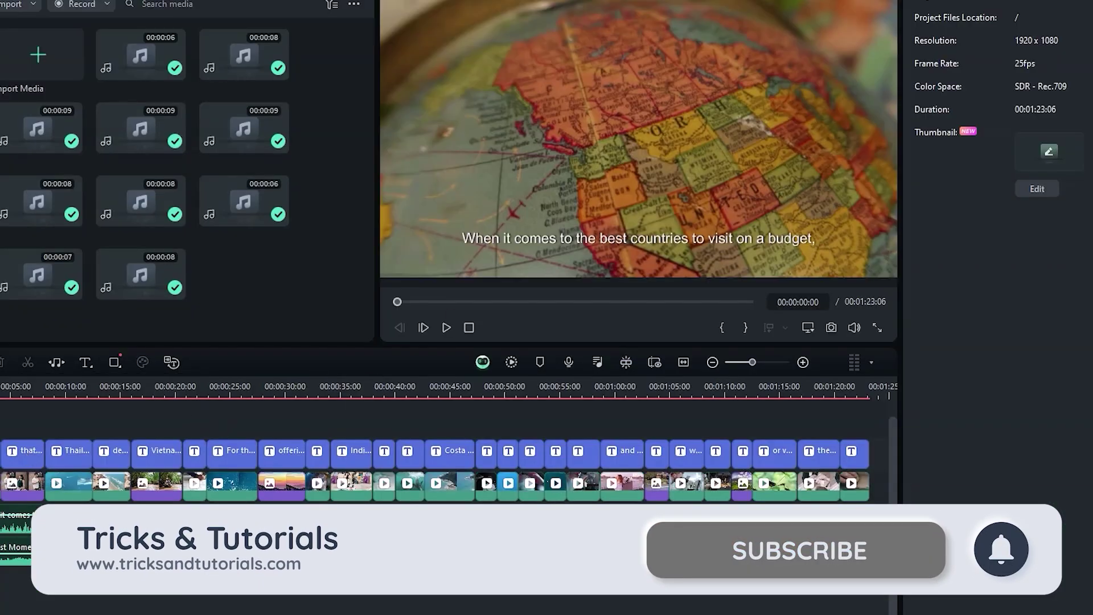
left_click(448, 323)
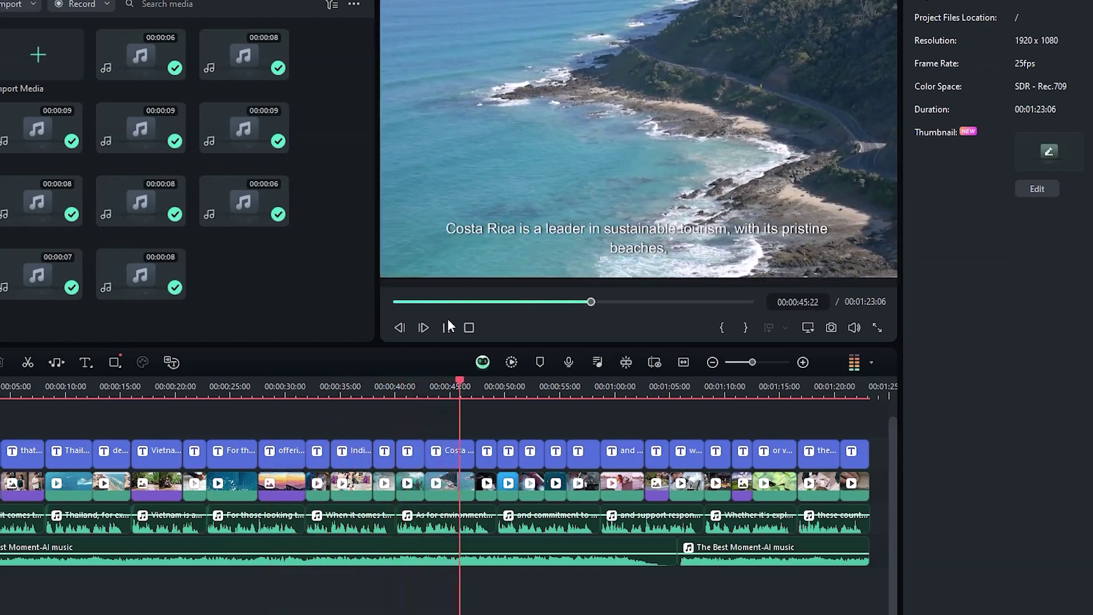
left_click(488, 450)
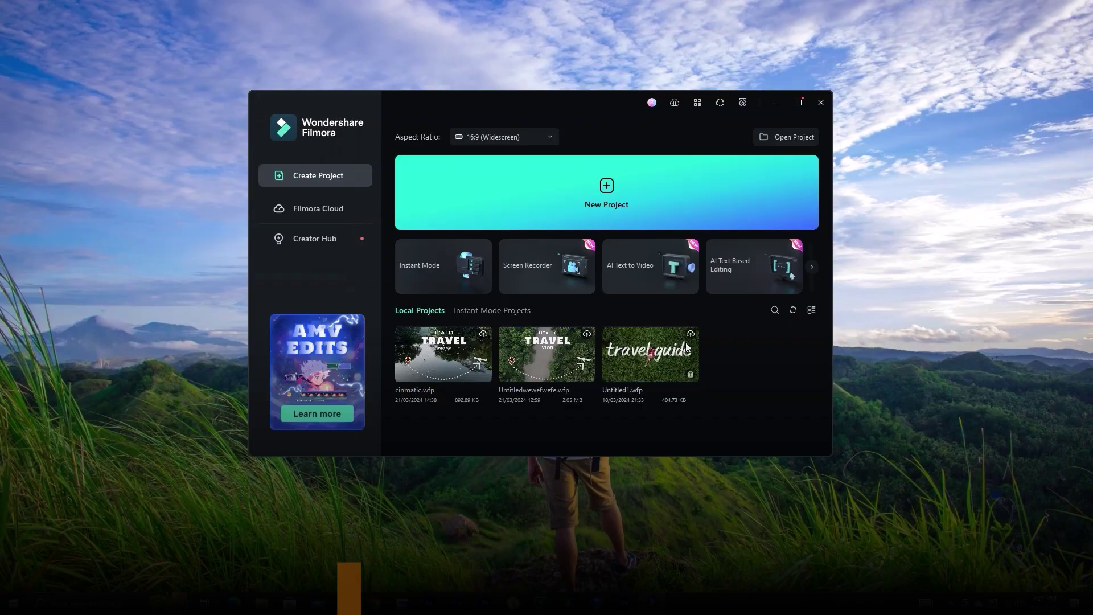
Pick the Modern Camper template from the Travel category in Instant Mode.
left_click(431, 267)
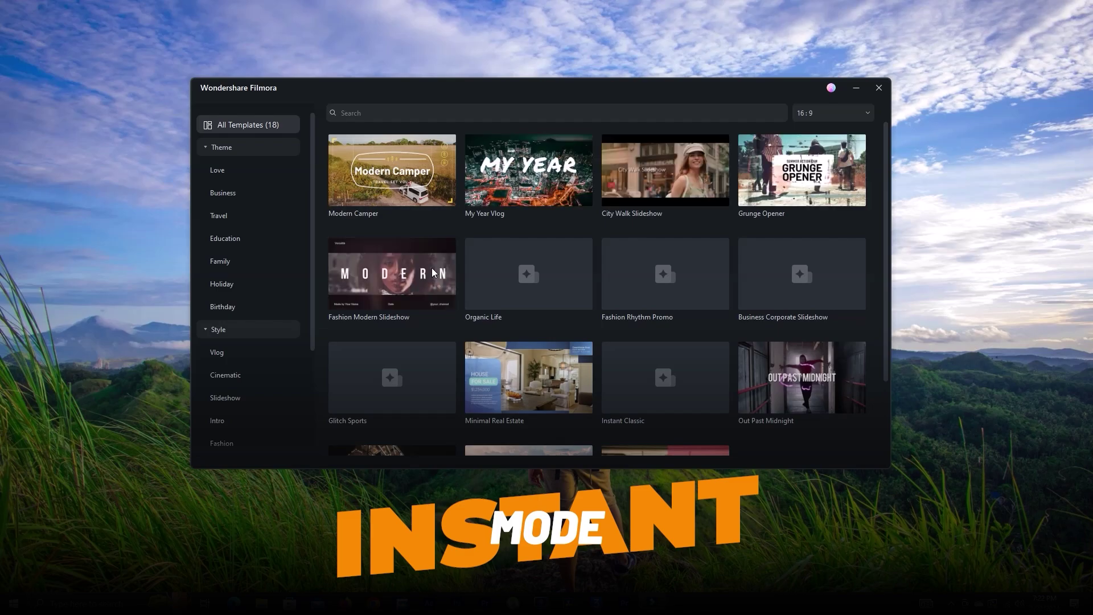
left_click(225, 215)
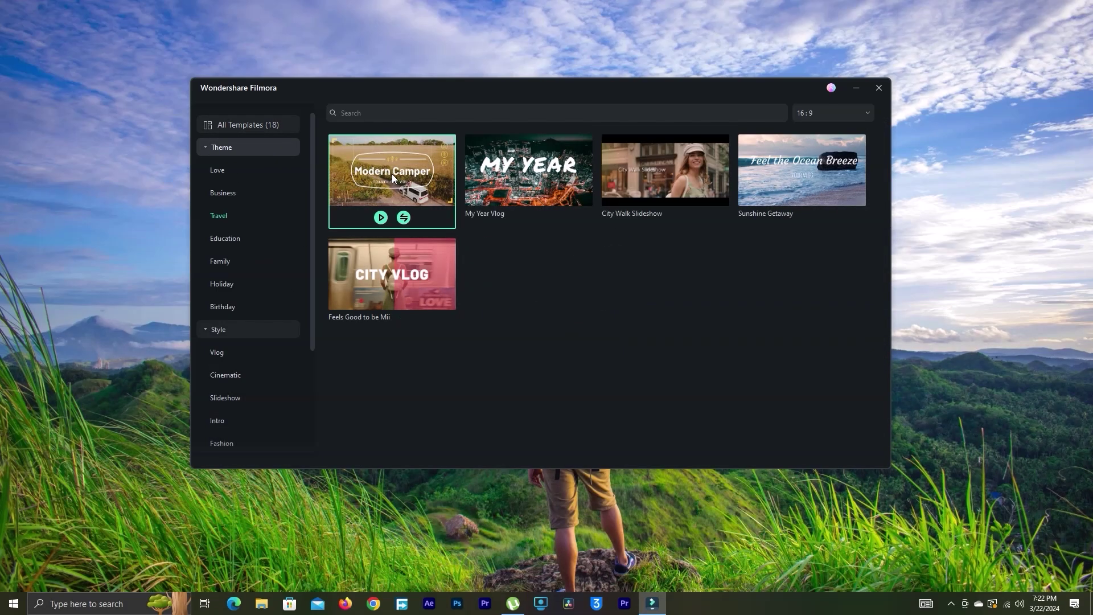
left_click(386, 188)
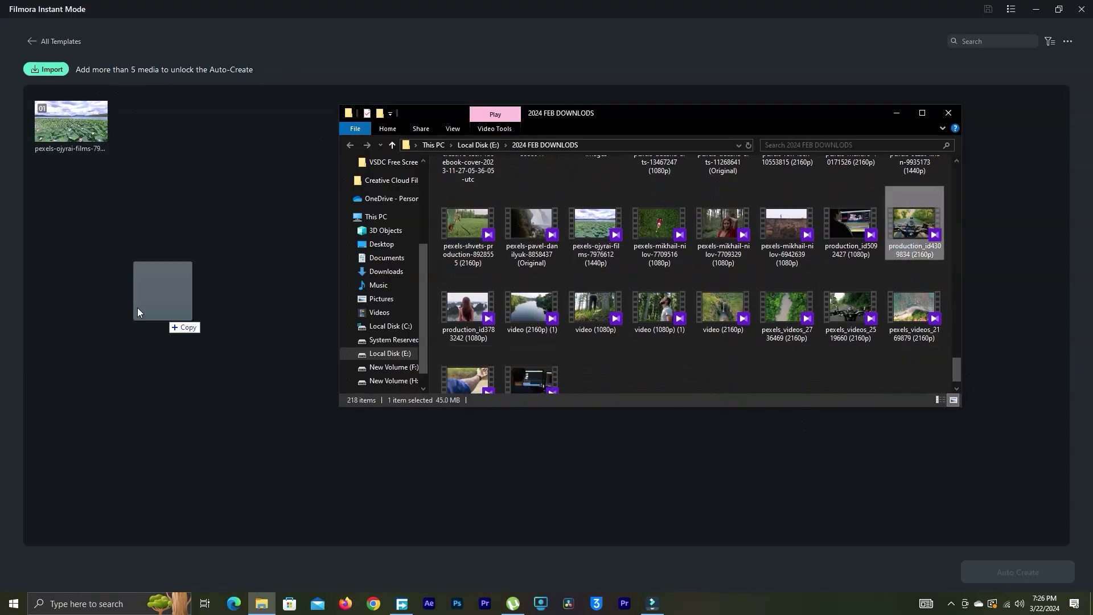
Add two more video clips to the template media and dismiss the tutorial tips.
left_click_drag(467, 222, 257, 213)
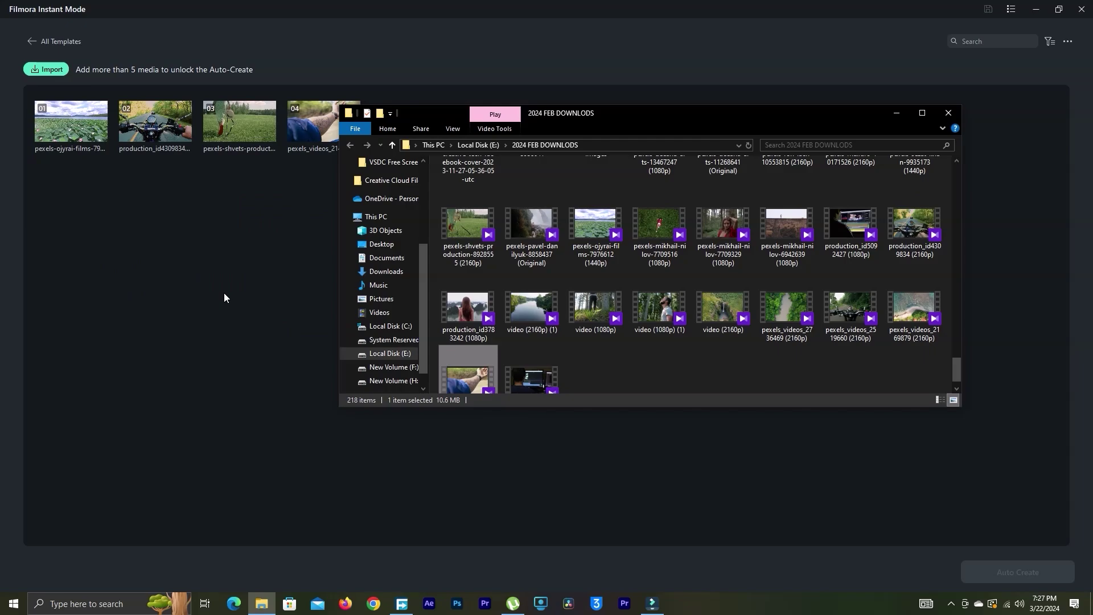
left_click_drag(467, 307, 270, 338)
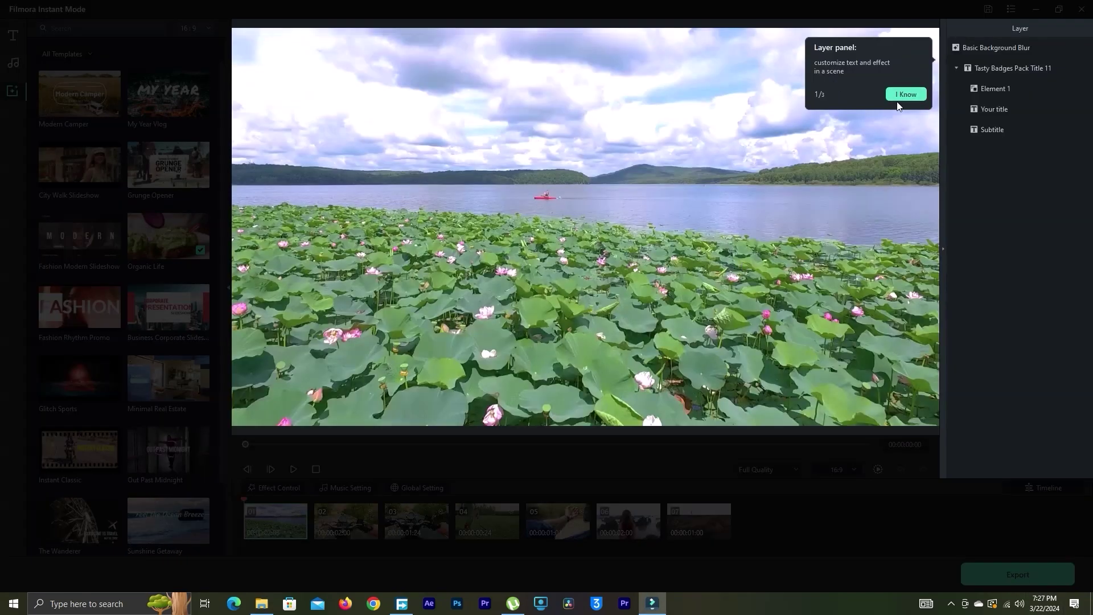
left_click(902, 94)
left_click(827, 452)
left_click(331, 74)
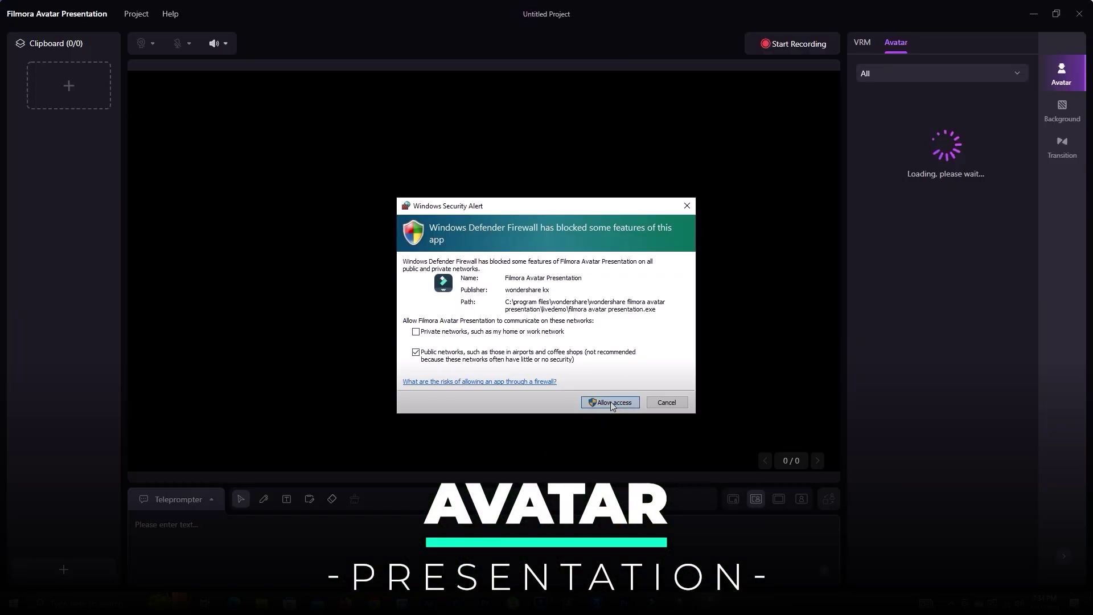
Get past the firewall prompt, device check and beginner's guide, then add a blank slide.
left_click(611, 401)
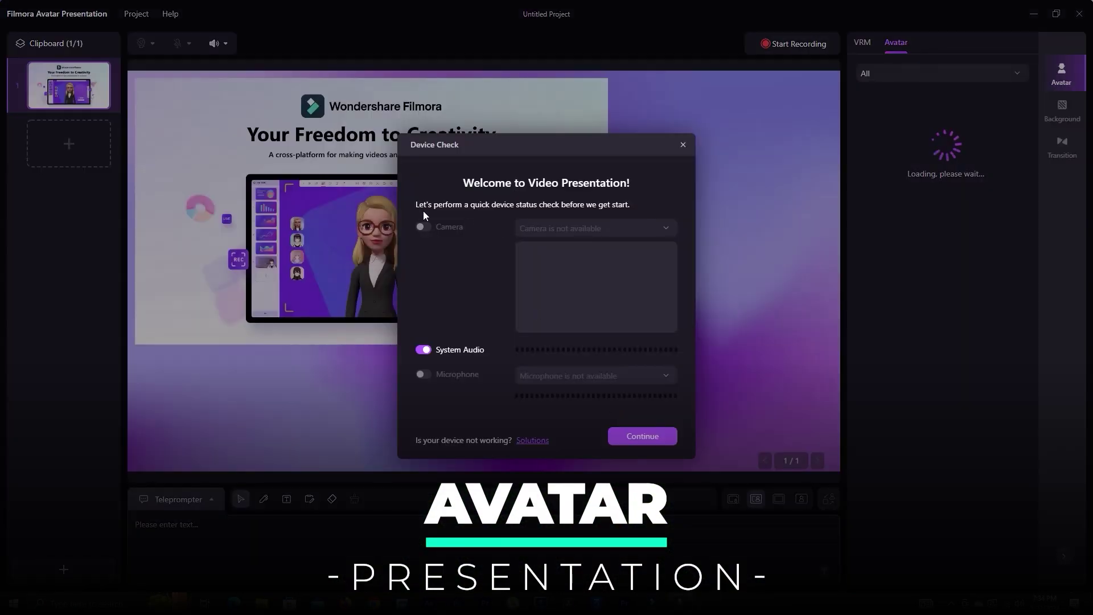
left_click(642, 436)
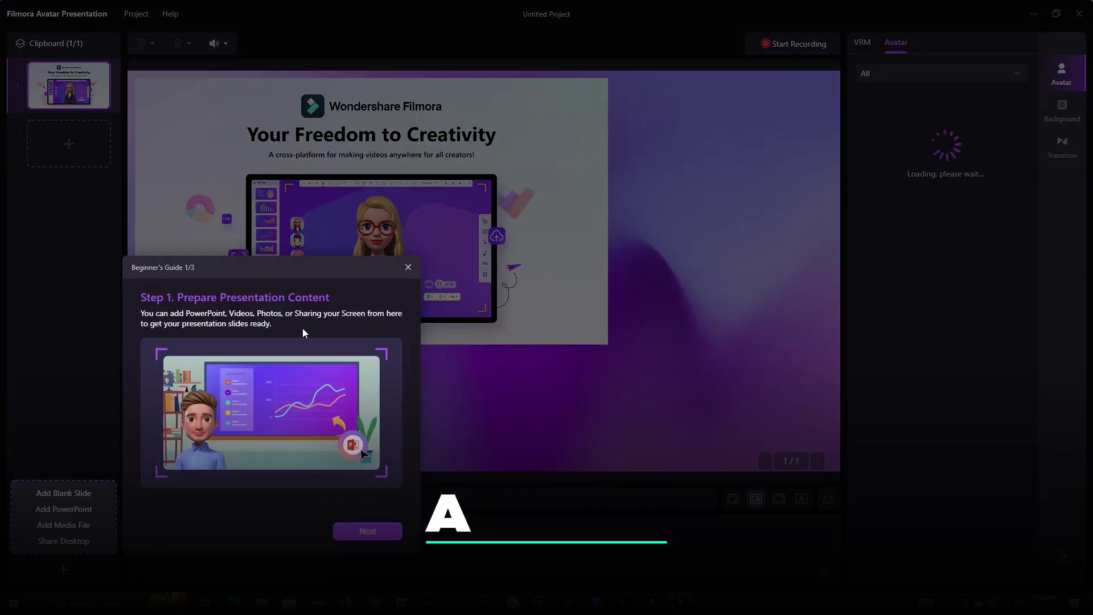
left_click(368, 524)
left_click(978, 307)
left_click(786, 337)
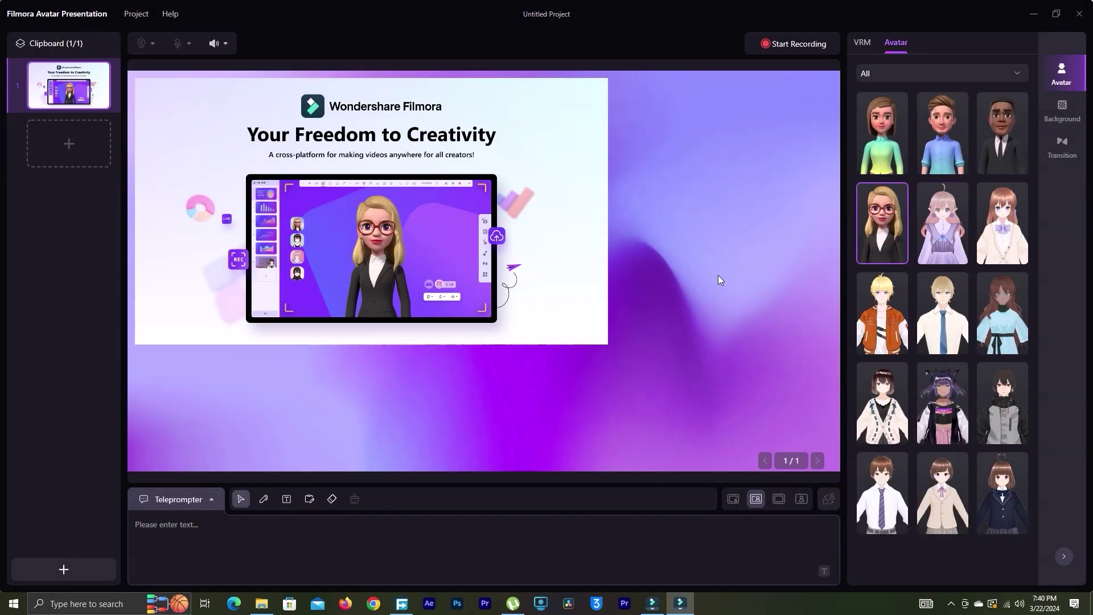
left_click(66, 146)
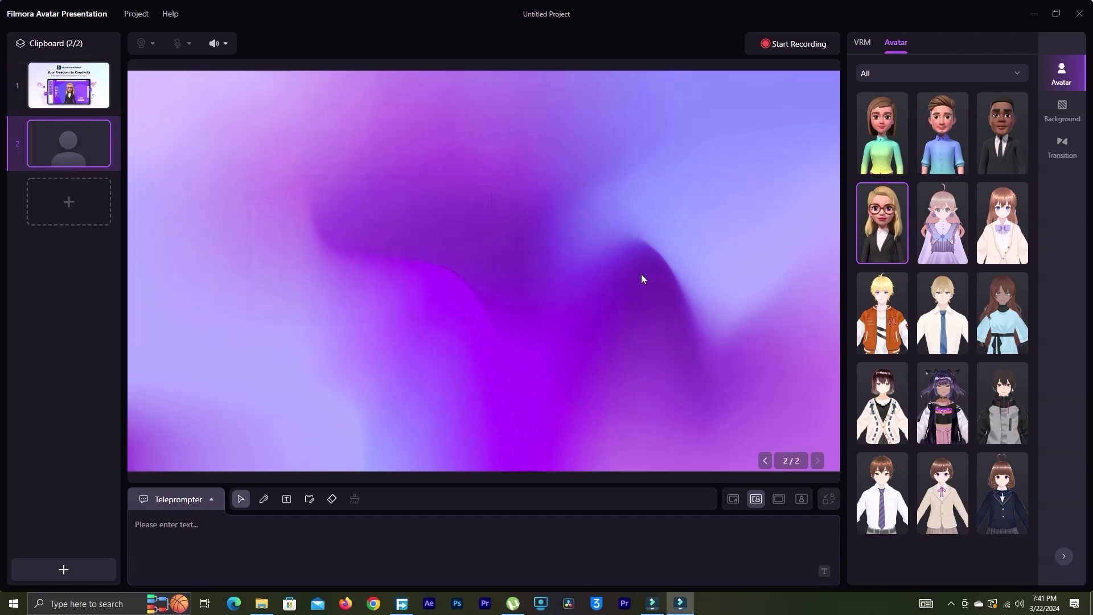
left_click(1062, 111)
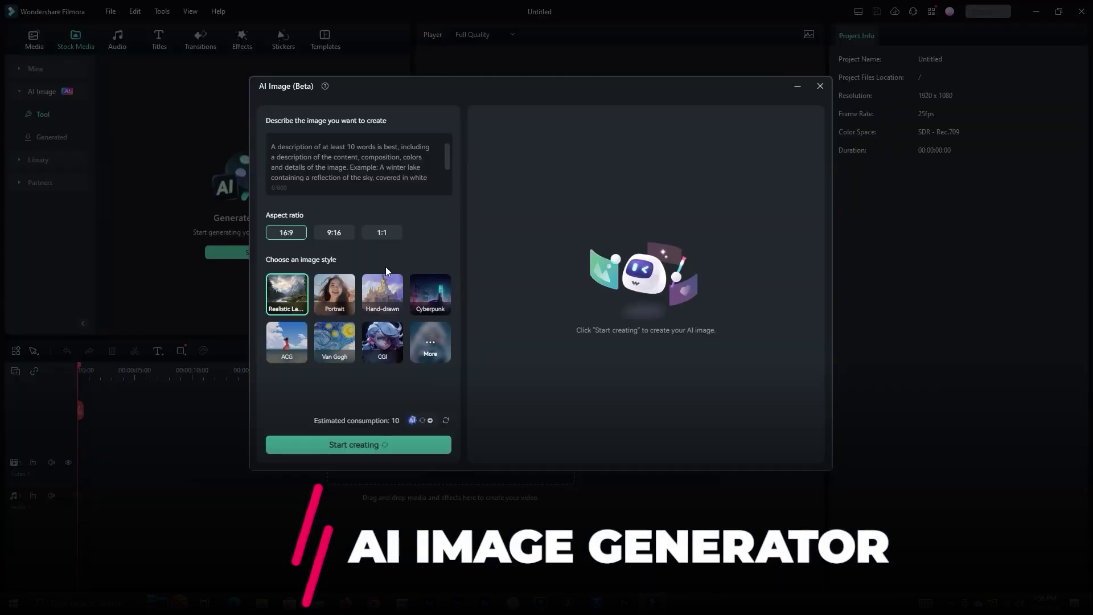
Choose the Futuristic image style and enter the Iron Man stormy-sky prompt.
left_click(429, 341)
left_click(509, 333)
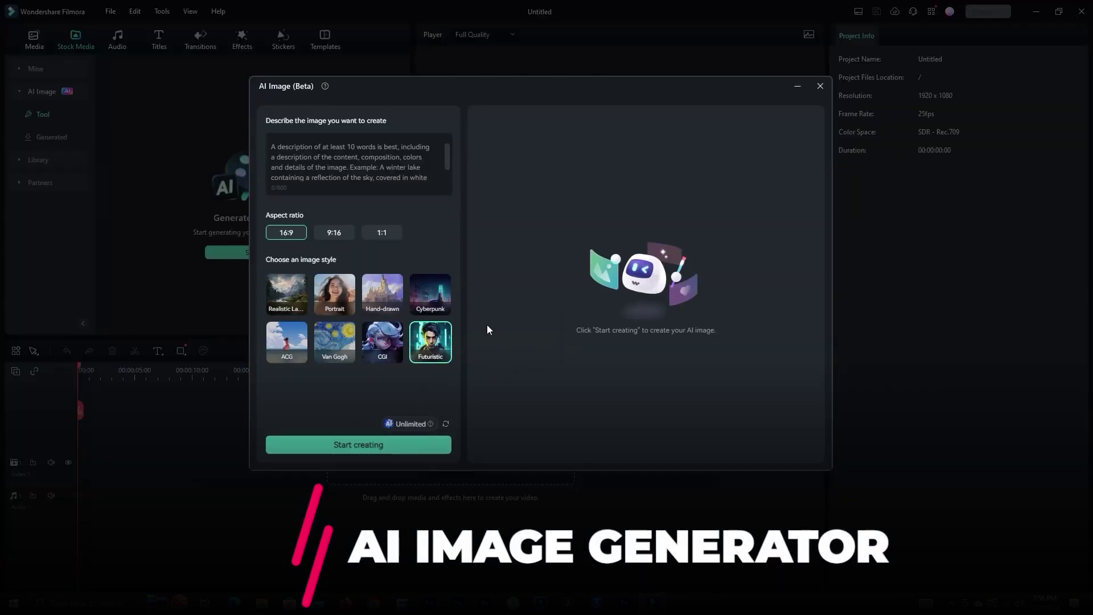
left_click(334, 159)
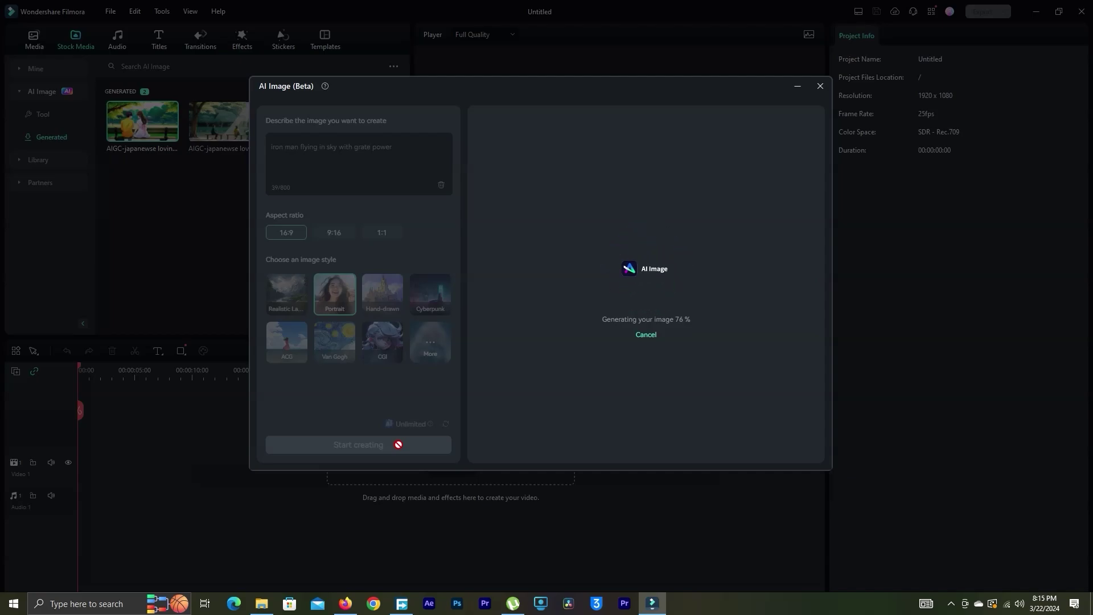
Browse the generated Iron Man images and close the AI Image generator.
left_click(691, 420)
left_click(782, 420)
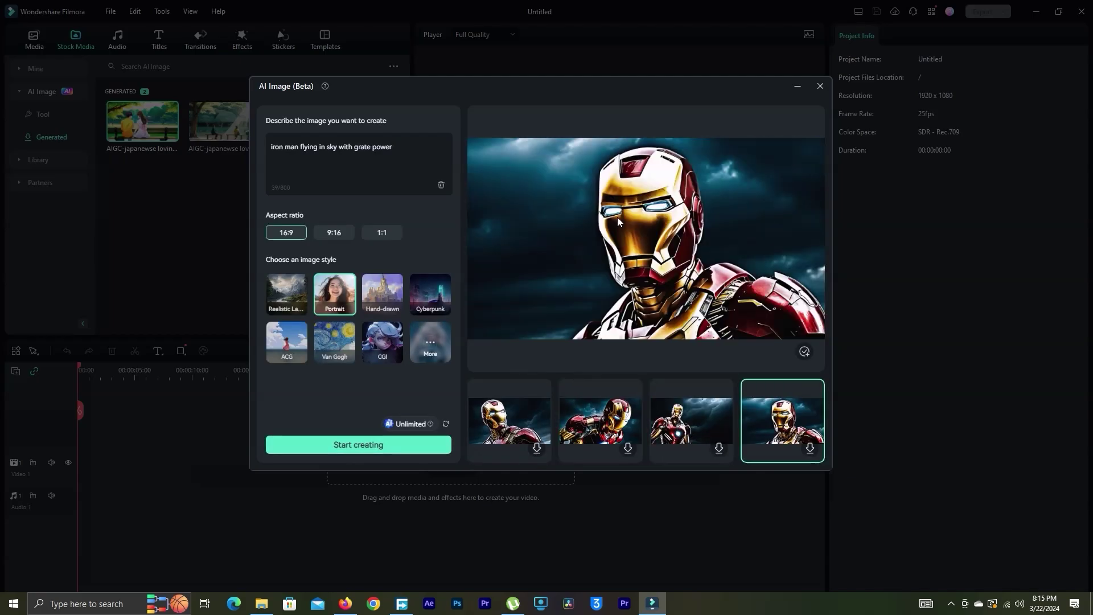
left_click(820, 85)
left_click(590, 355)
left_click(950, 604)
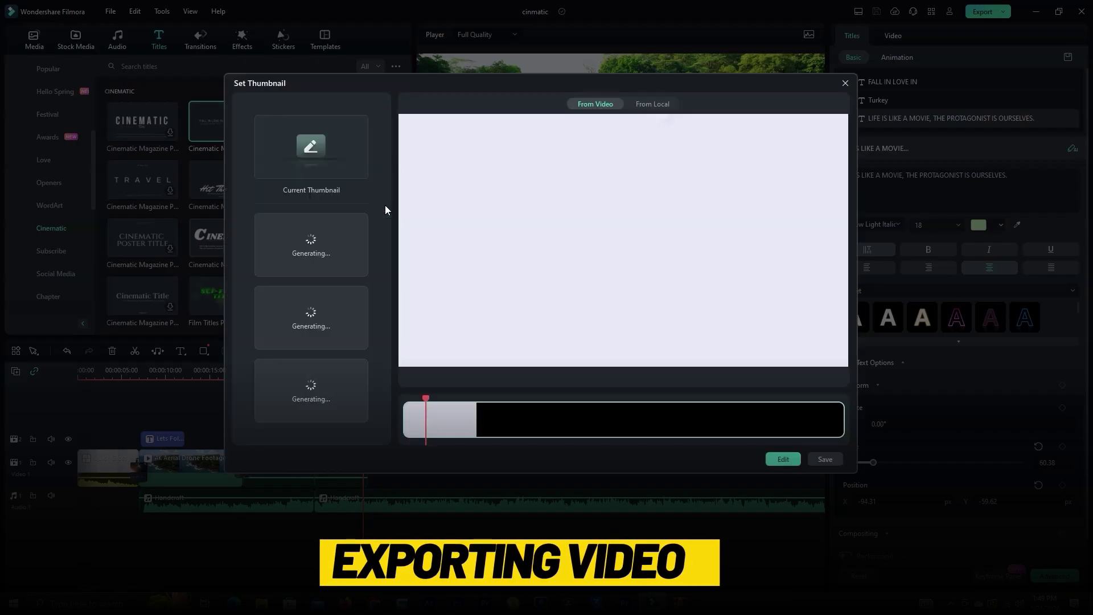
Use the lake frame as the thumbnail and open it in the thumbnail editor.
left_click(311, 316)
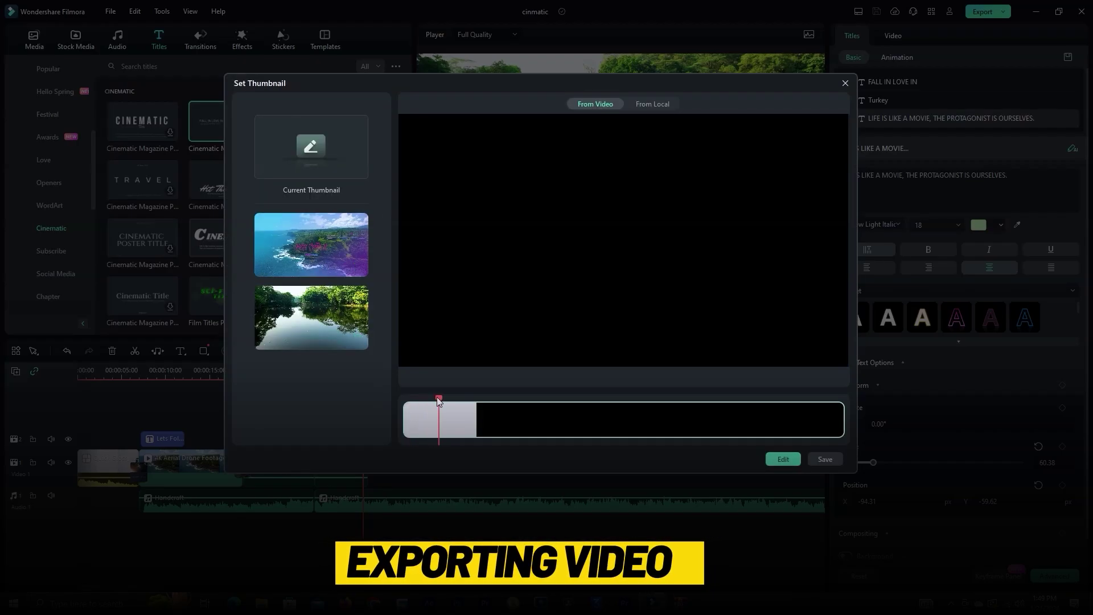
left_click(783, 459)
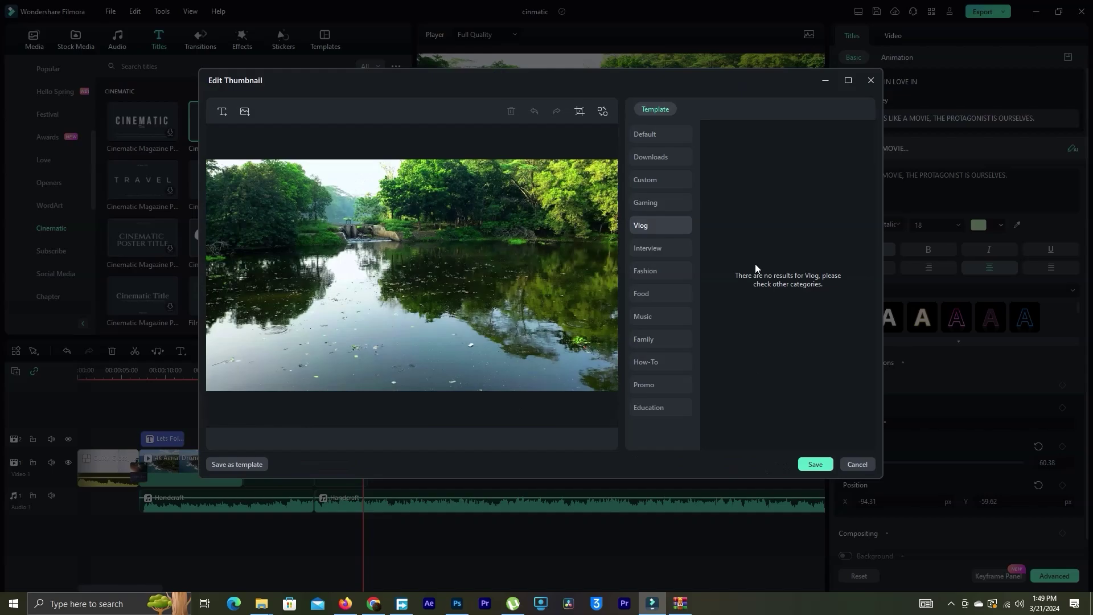
left_click(653, 139)
left_click(664, 177)
left_click(662, 202)
Browse the template categories and apply the Vlog category's Time To Vlog template.
left_click(655, 227)
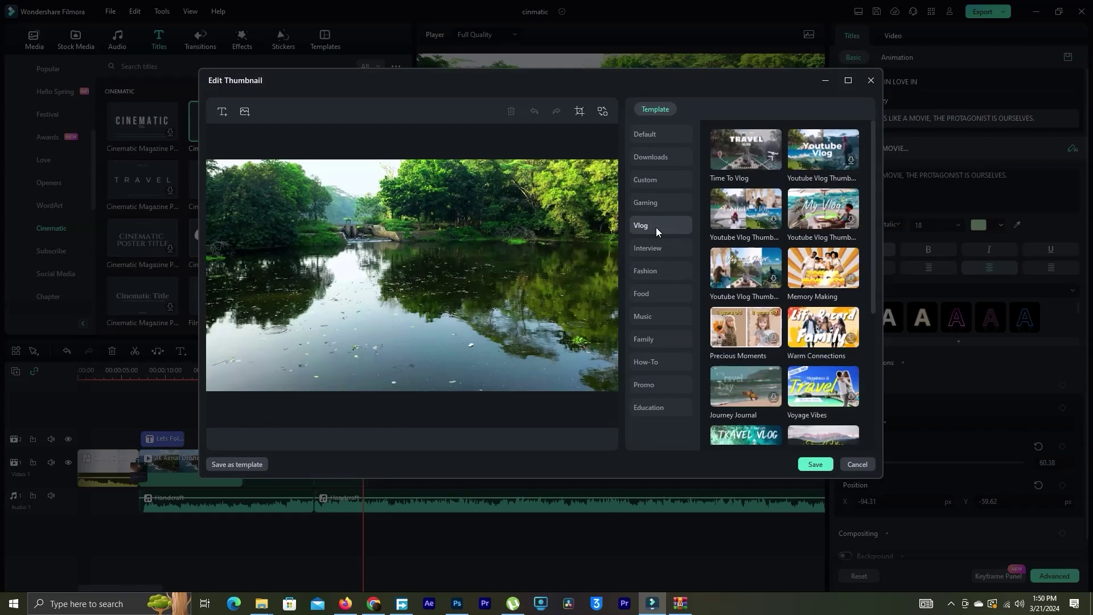
scroll(877, 353, "down", 2)
left_click(674, 272)
left_click(662, 297)
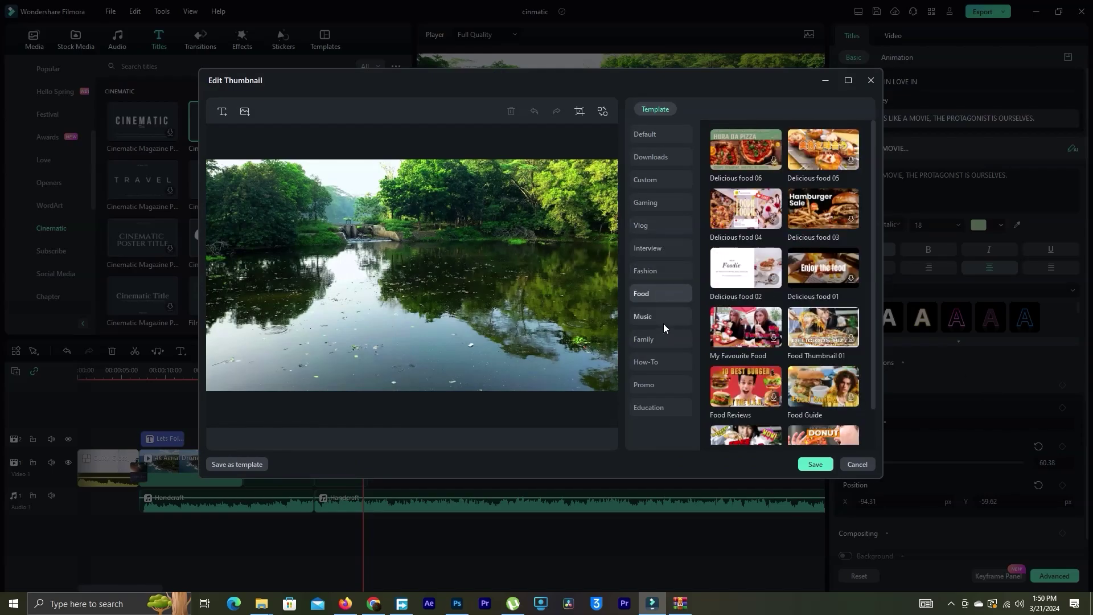
left_click(665, 339)
left_click(665, 384)
left_click(662, 224)
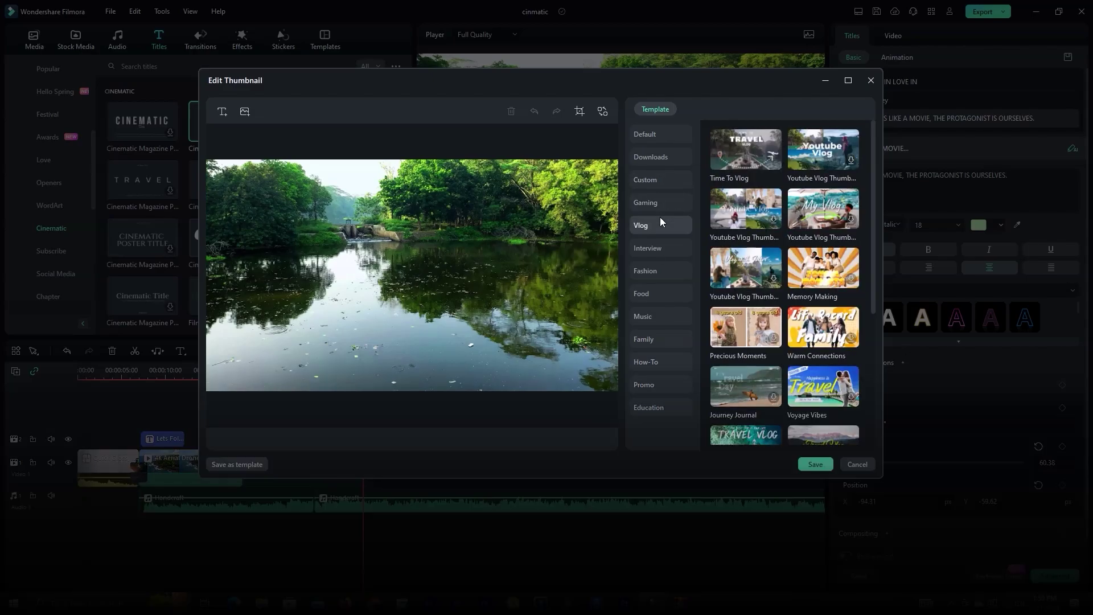
left_click(745, 149)
Select the template's VLOG text to change it to 'with me' and adjust its font.
left_click(433, 207)
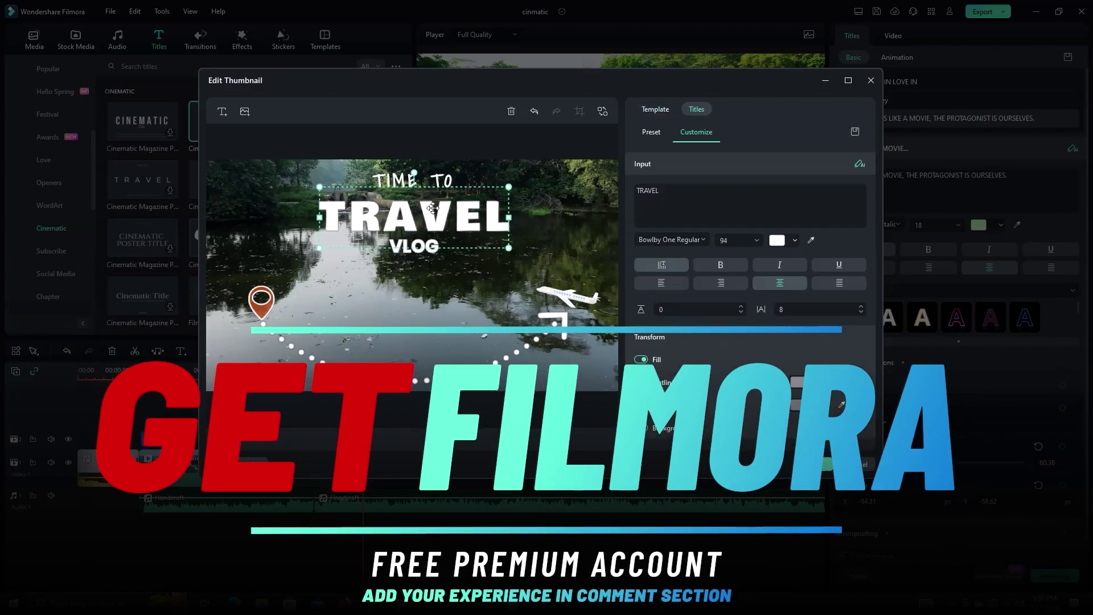
left_click(415, 246)
type("with me")
left_click(671, 239)
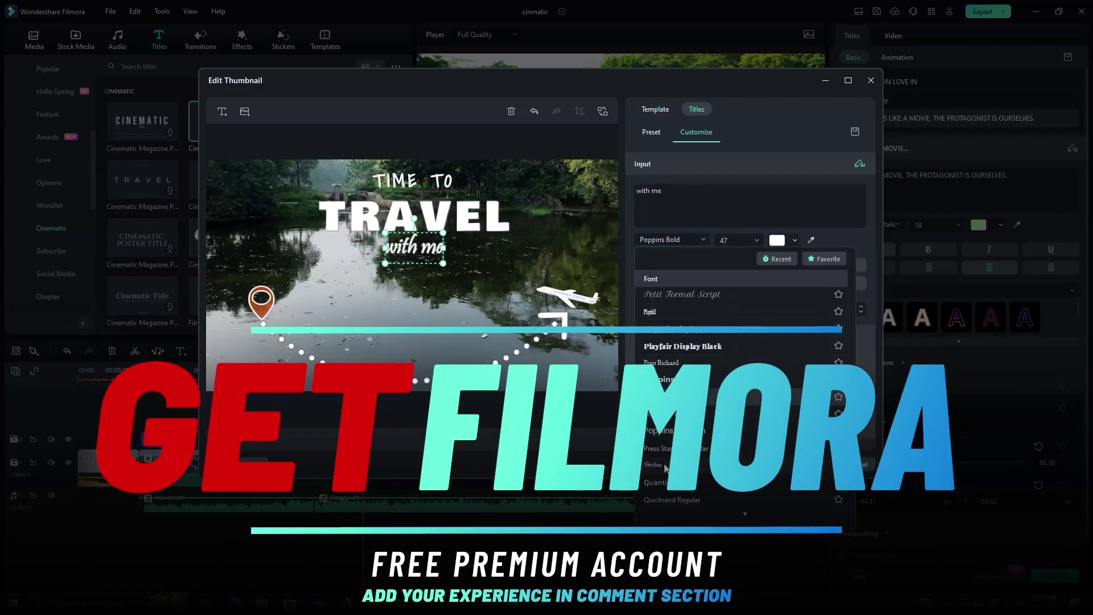